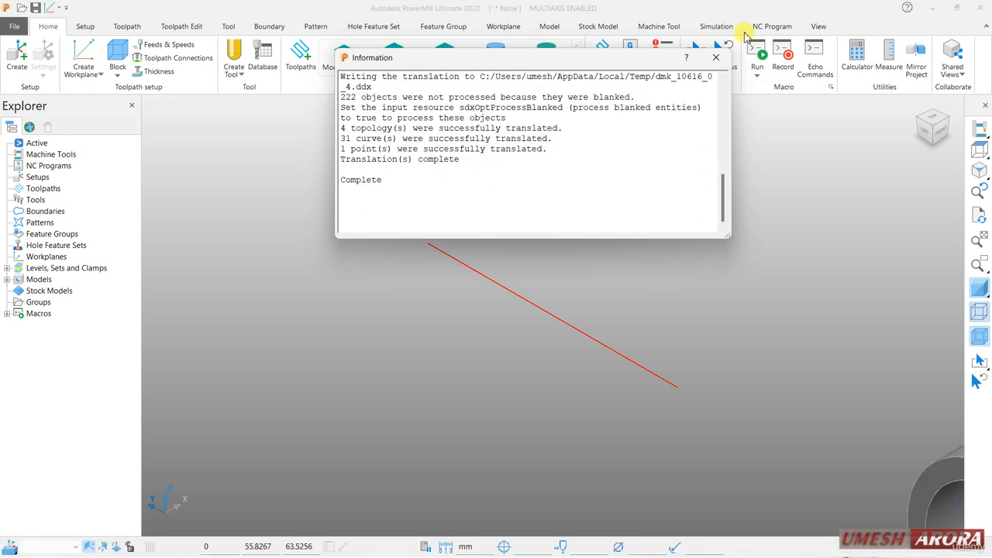
# Dismiss the translation report and show the imported tube in an isometric view, shaded with its wireframe curves.
pyautogui.click(716, 57)
pyautogui.click(979, 170)
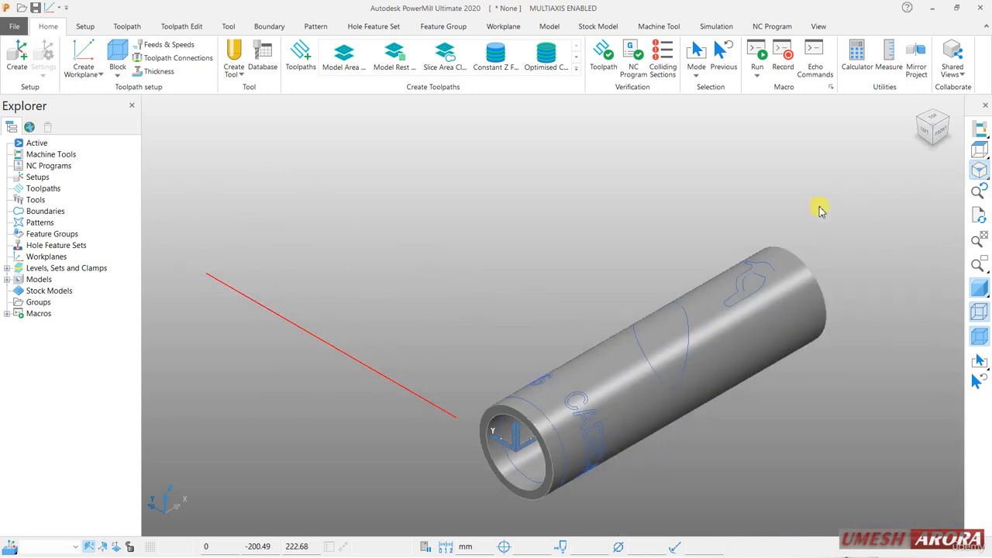
pyautogui.scroll(-2, 665, 368)
pyautogui.scroll(3, 659, 449)
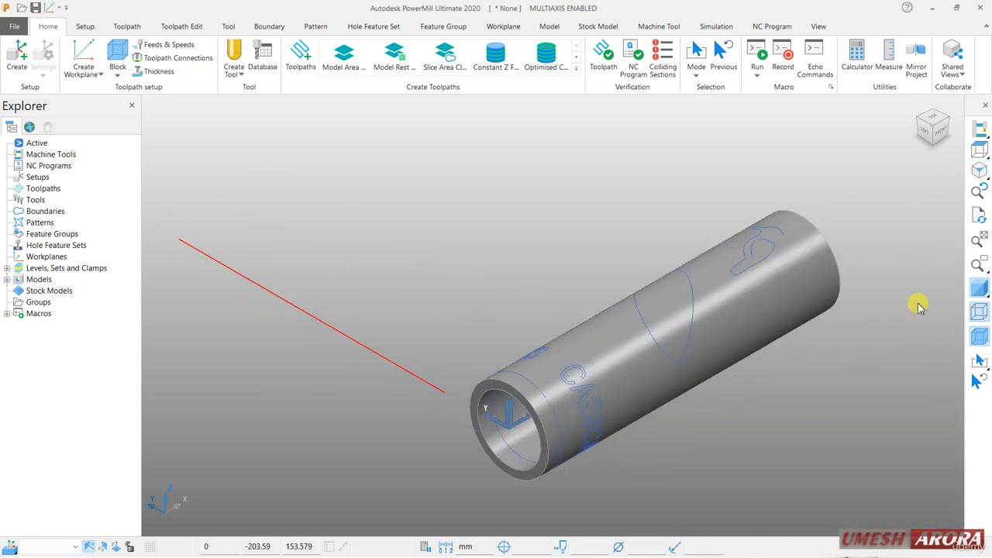
pyautogui.click(981, 335)
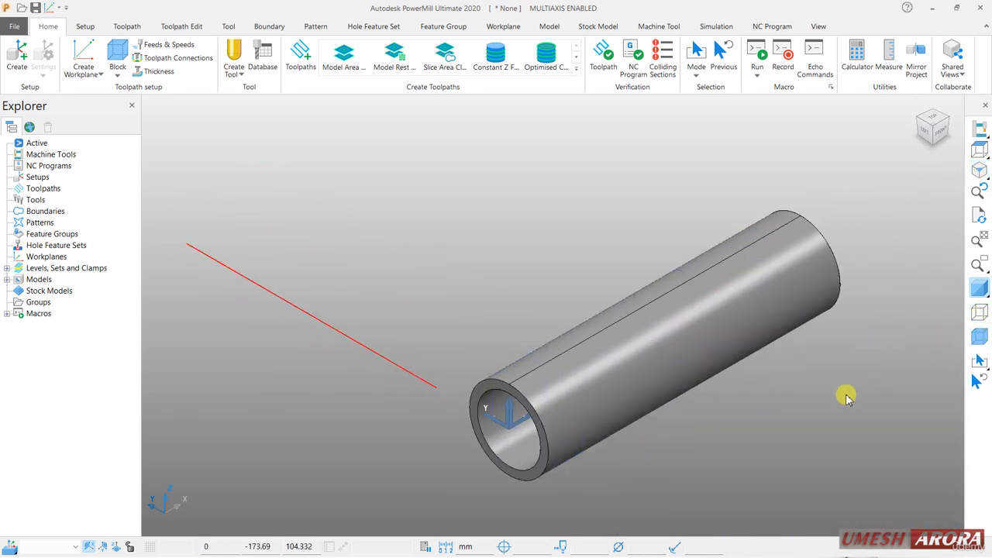
pyautogui.moveTo(621, 410); pyautogui.dragTo(585, 388, button='middle')
pyautogui.scroll(3, 760, 410)
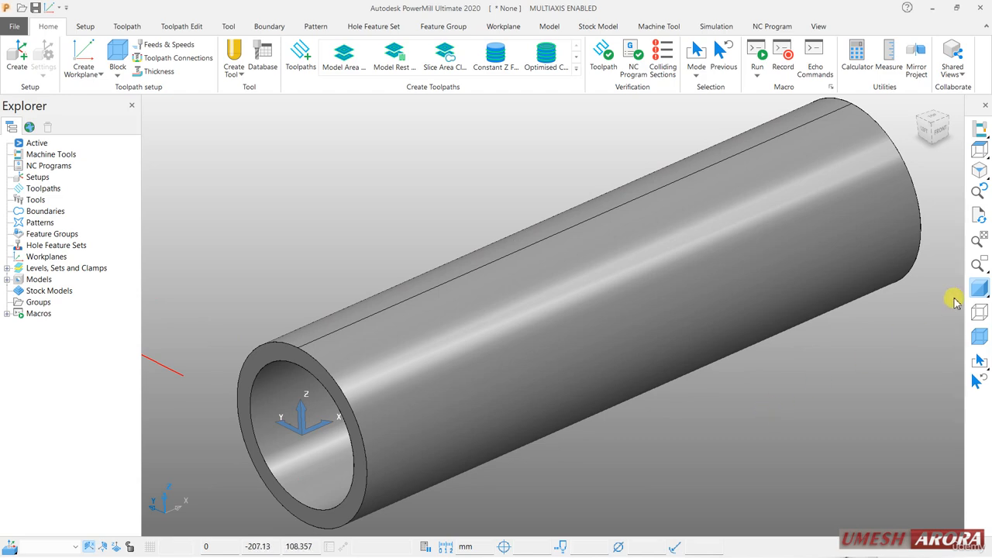
pyautogui.click(978, 313)
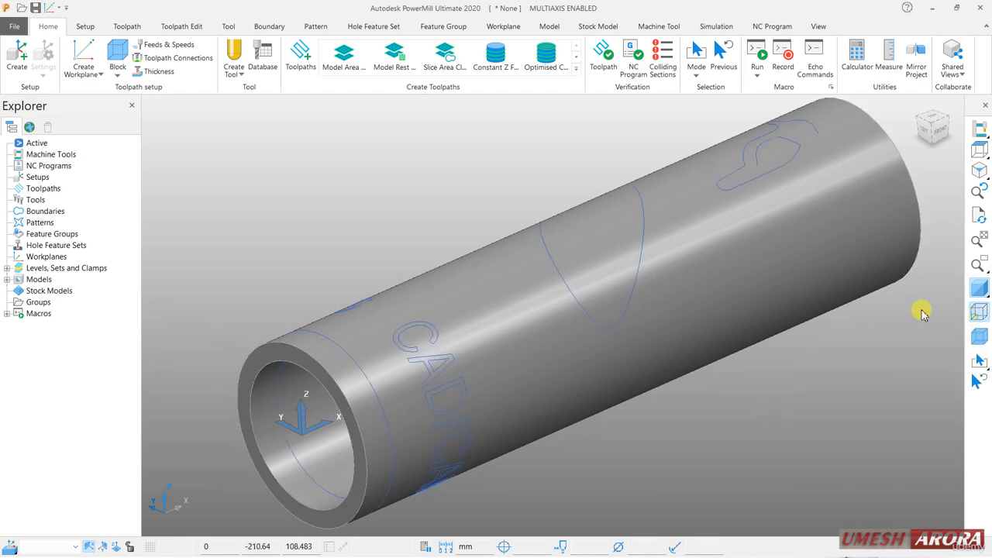
# Examine the lettering and closed curve outlines wrapped around the tube's outer surface from several angles.
pyautogui.moveTo(555, 320); pyautogui.dragTo(557, 428, button='middle')
pyautogui.scroll(-4, 667, 348)
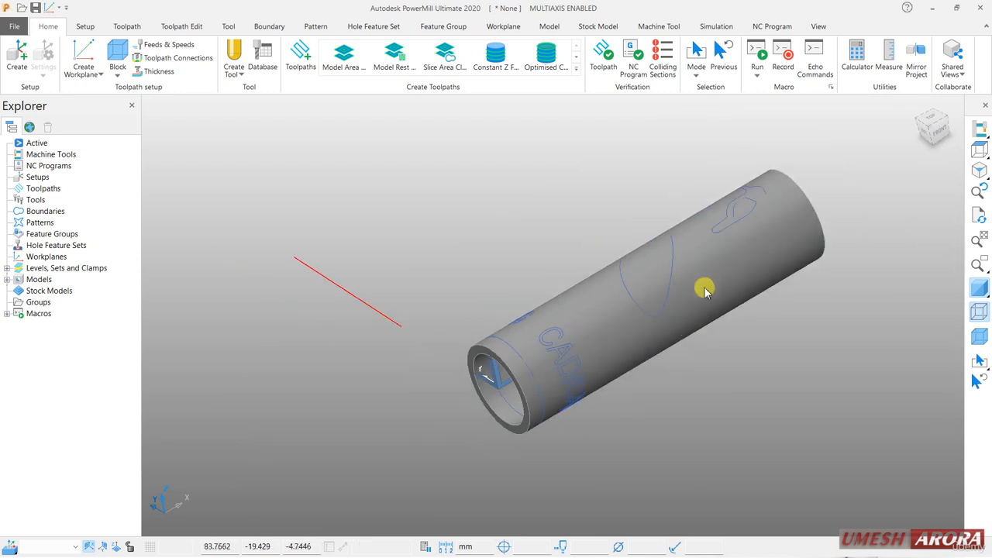
pyautogui.moveTo(704, 286); pyautogui.dragTo(768, 427, button='middle')
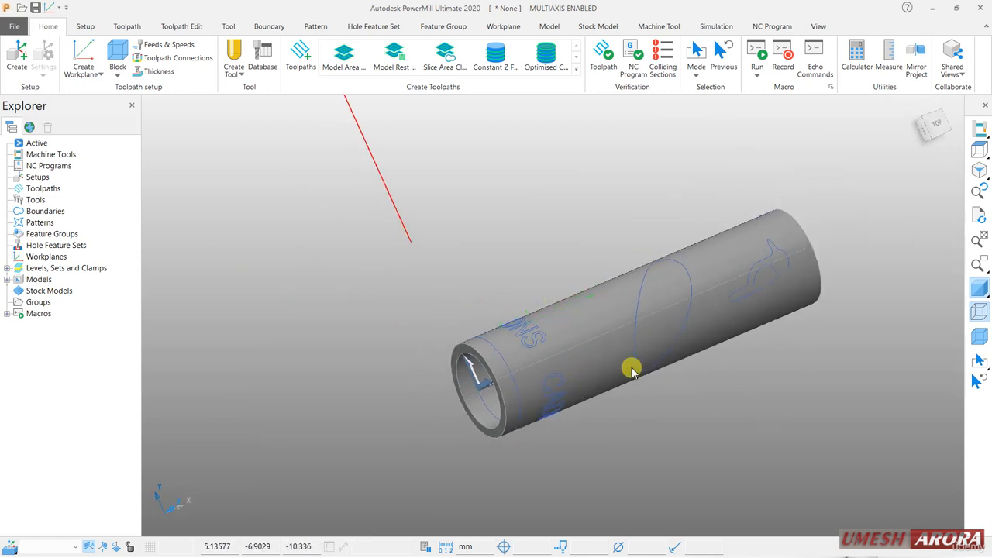
pyautogui.moveTo(764, 339); pyautogui.dragTo(718, 361, button='middle')
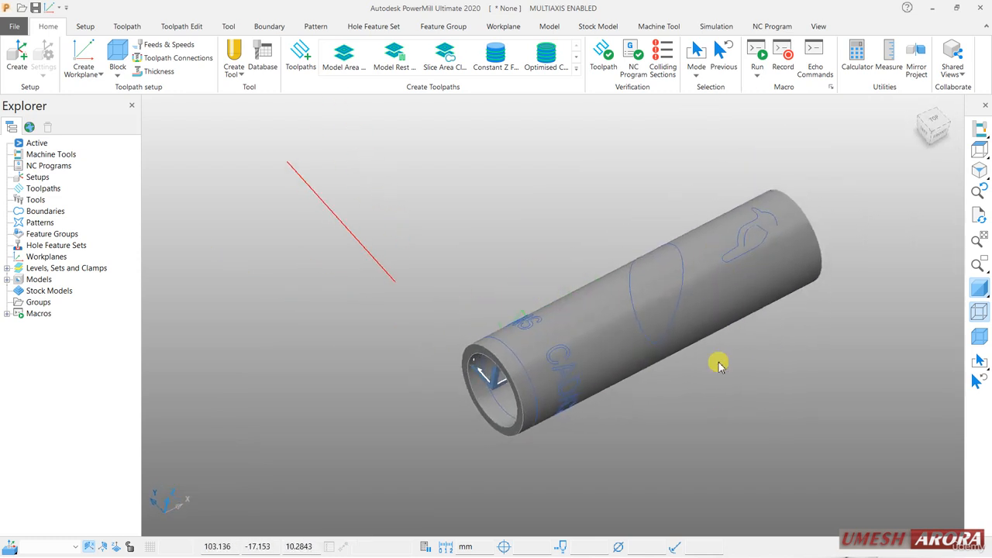
pyautogui.moveTo(612, 420); pyautogui.dragTo(592, 357, button='middle')
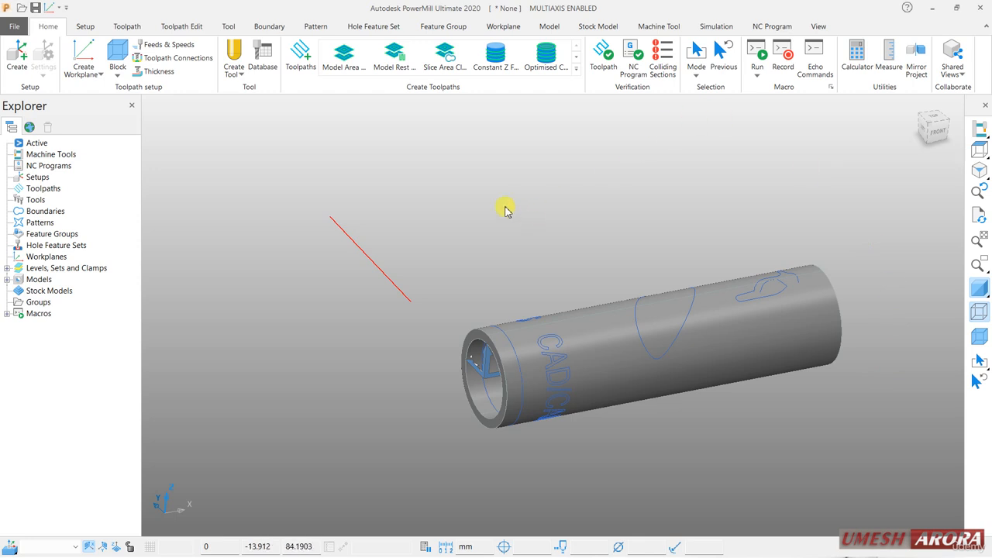
pyautogui.moveTo(506, 210); pyautogui.dragTo(770, 373, button='middle')
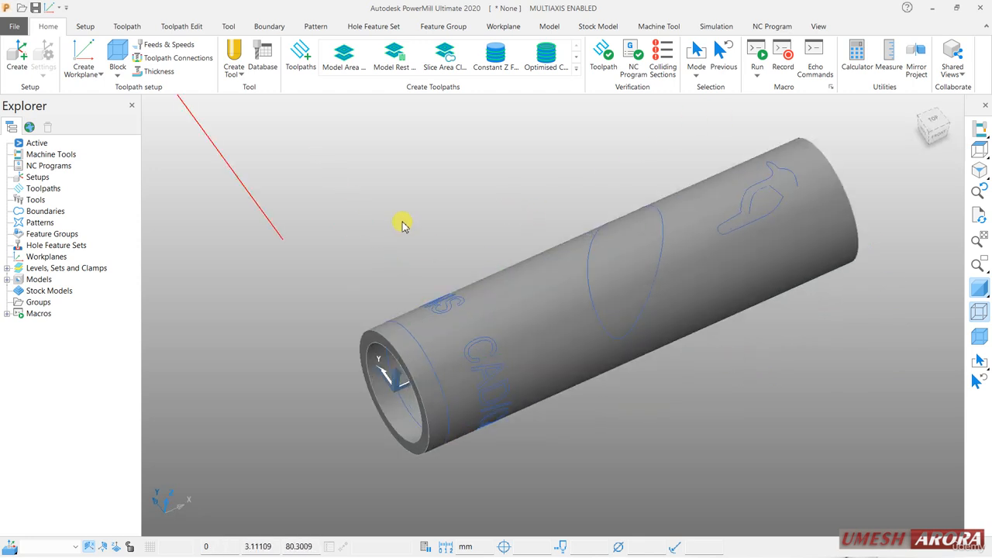
pyautogui.moveTo(403, 222); pyautogui.dragTo(400, 203, button='middle')
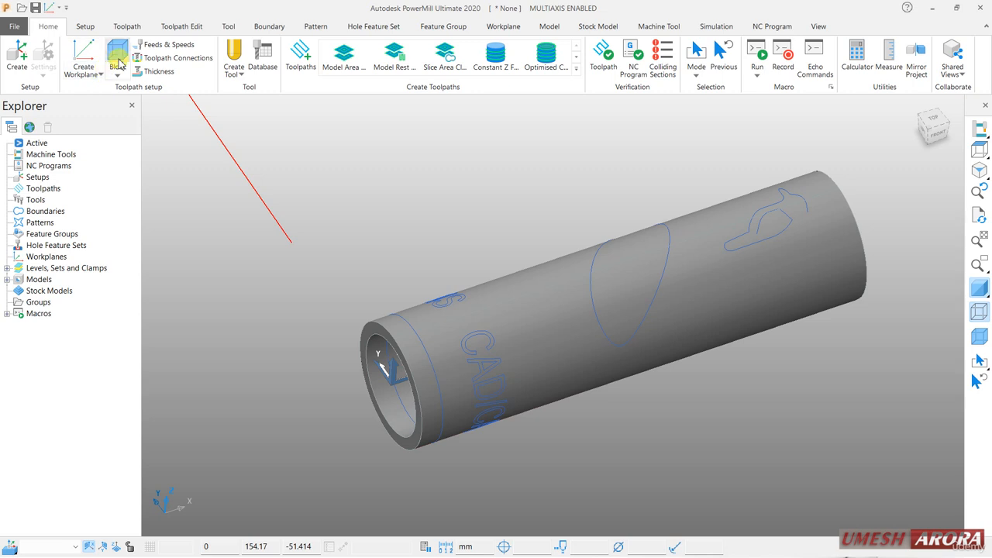
# Hide the model's shading and wireframe to check the origin axes, and restore only the shading.
pyautogui.click(978, 288)
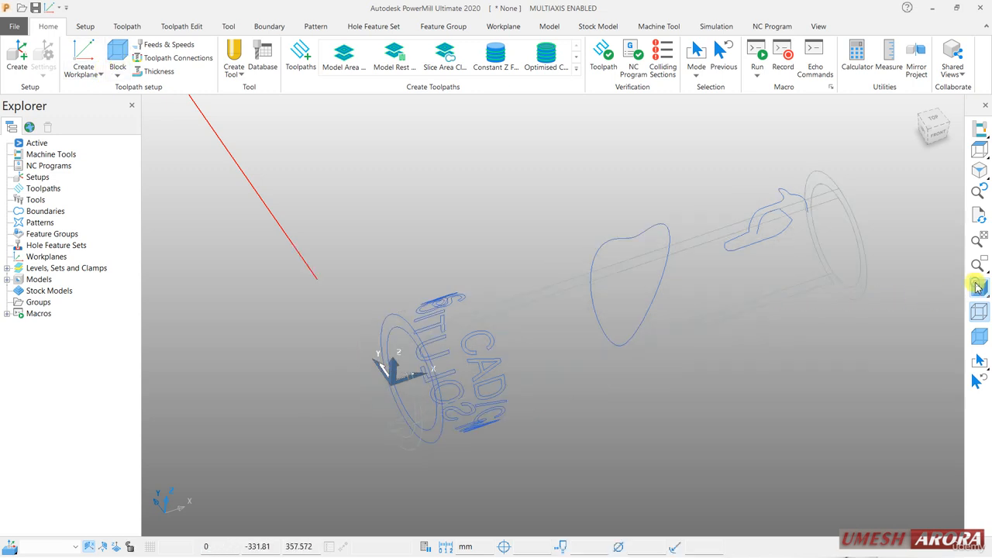
pyautogui.click(980, 312)
pyautogui.scroll(2, 394, 403)
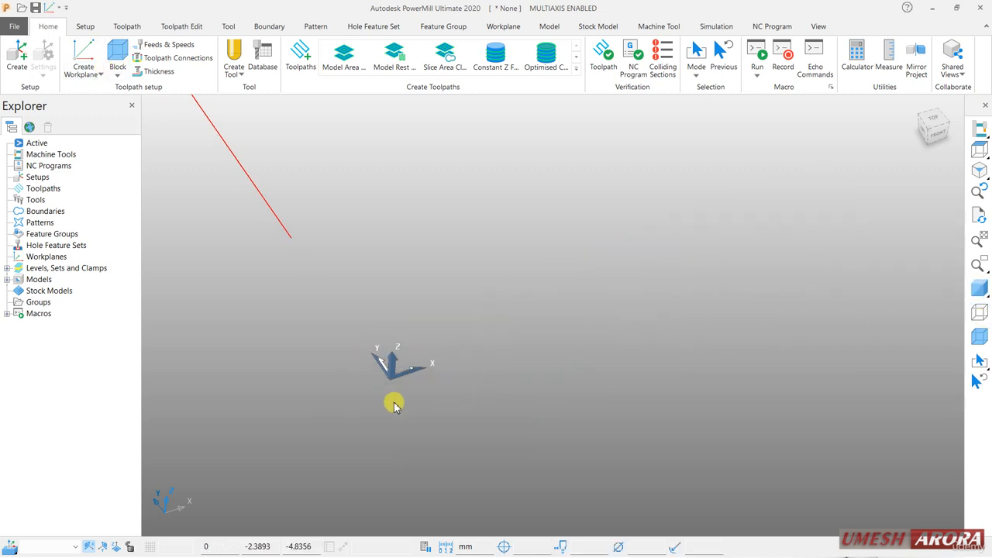
pyautogui.moveTo(458, 379); pyautogui.dragTo(590, 373, button='middle')
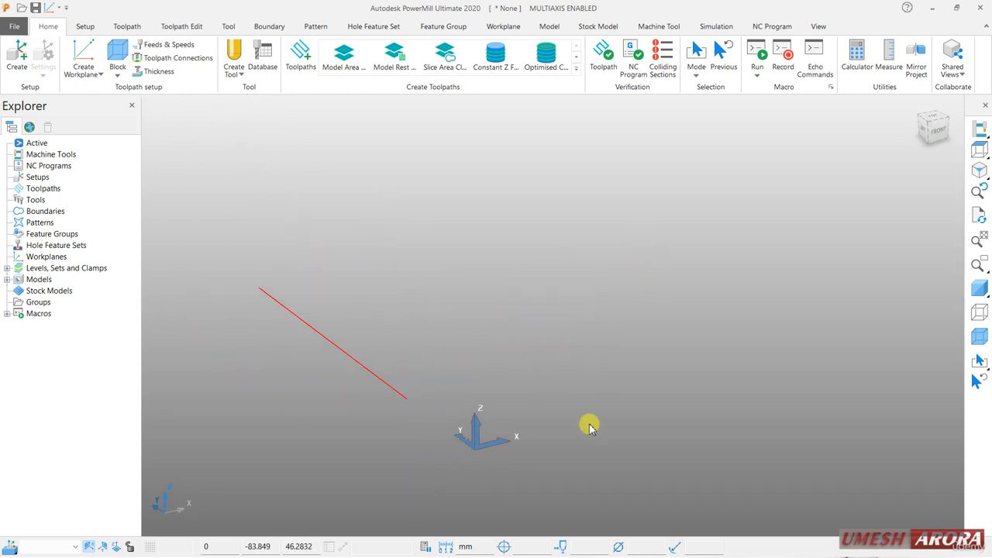
pyautogui.click(62, 259)
pyautogui.click(981, 288)
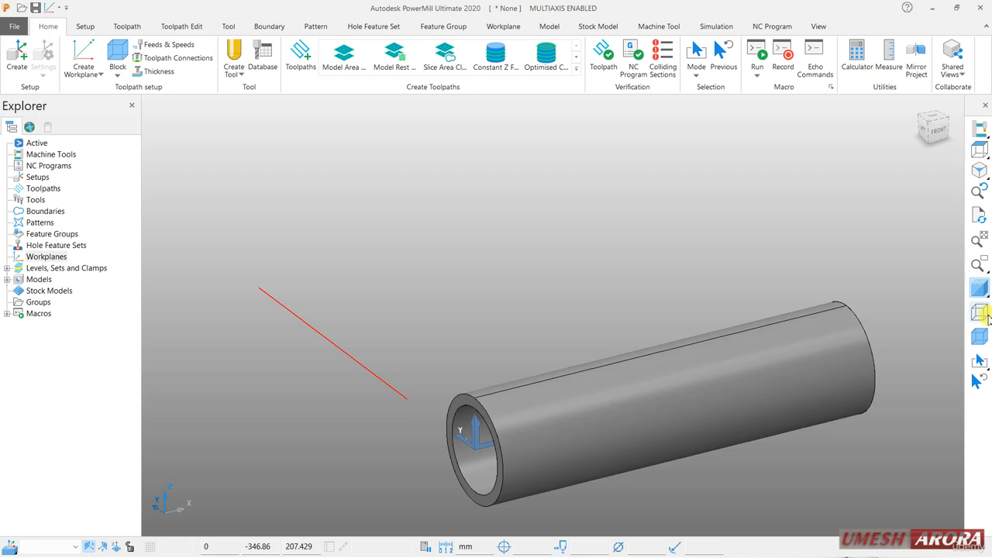
# Calculate a box block from the model's limits with zero expansion and display it around the tube.
pyautogui.click(118, 52)
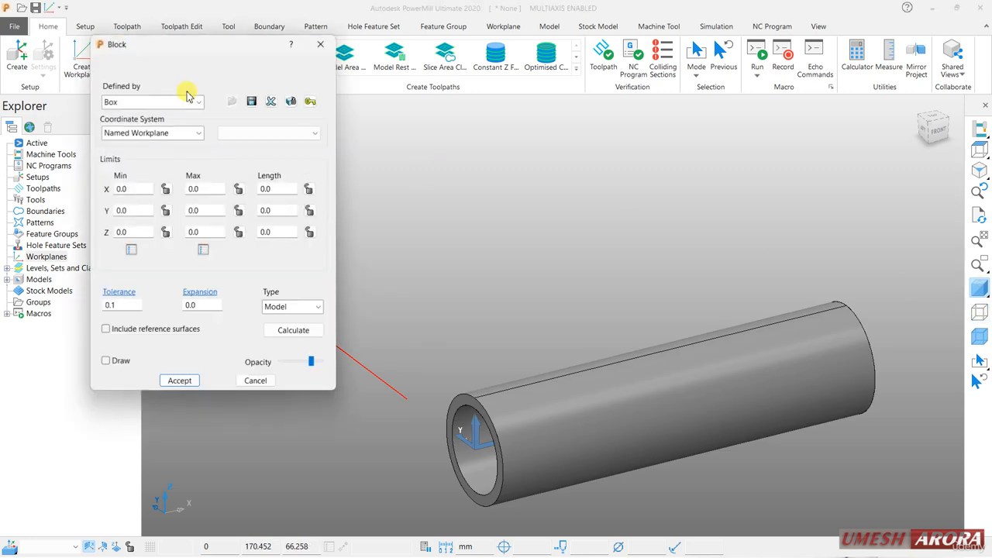
pyautogui.click(285, 333)
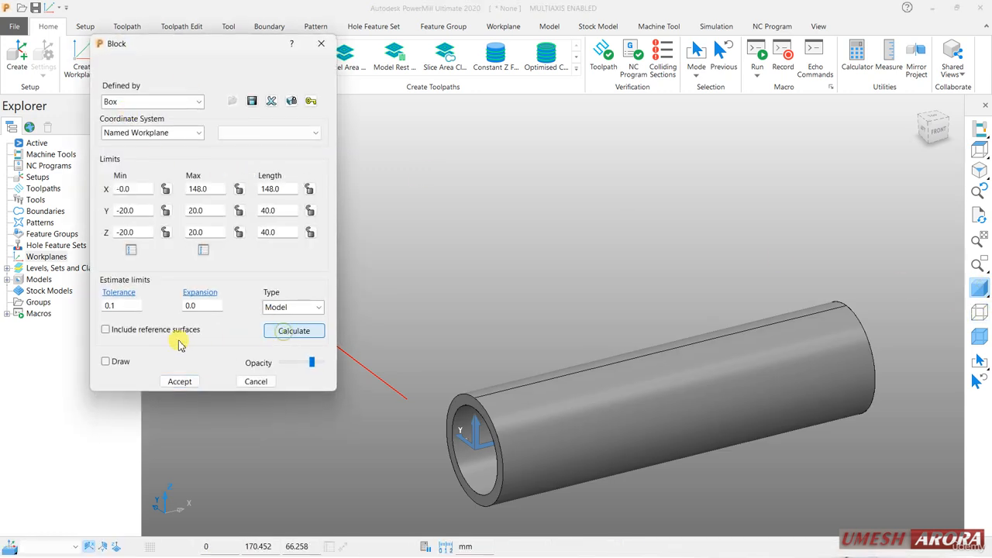
pyautogui.click(107, 361)
pyautogui.click(179, 381)
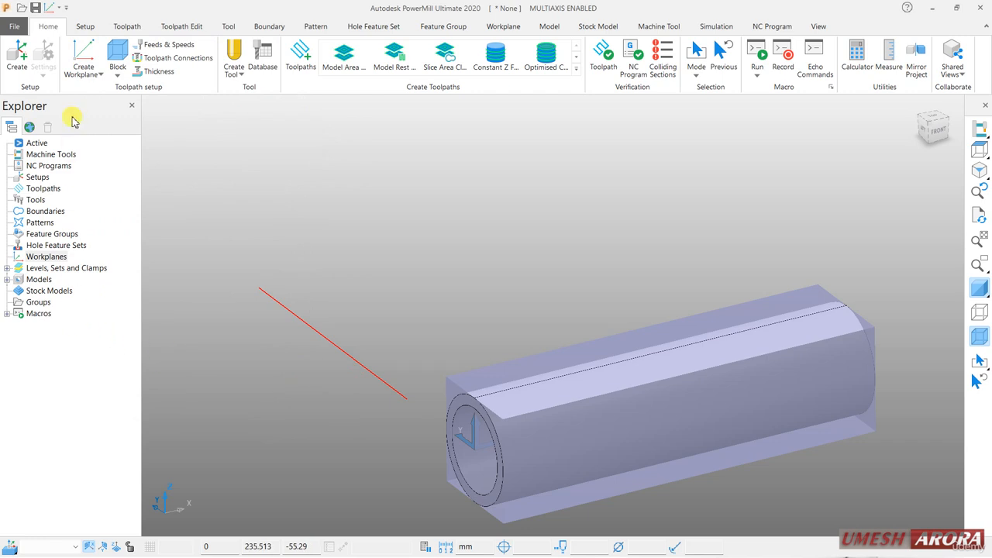
# Create a workplane positioned from the block at the centre of the tube's near end face.
pyautogui.click(82, 52)
pyautogui.click(120, 260)
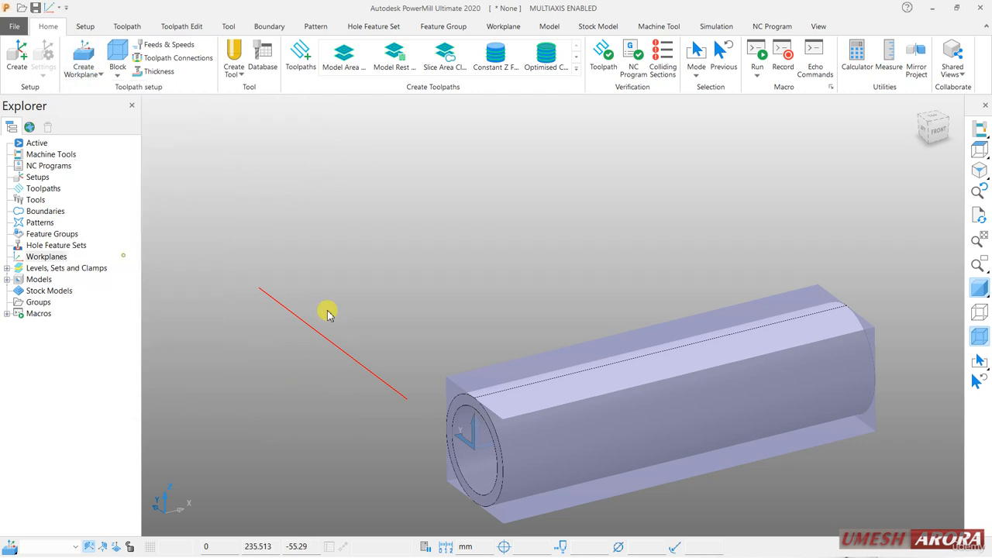
pyautogui.click(473, 425)
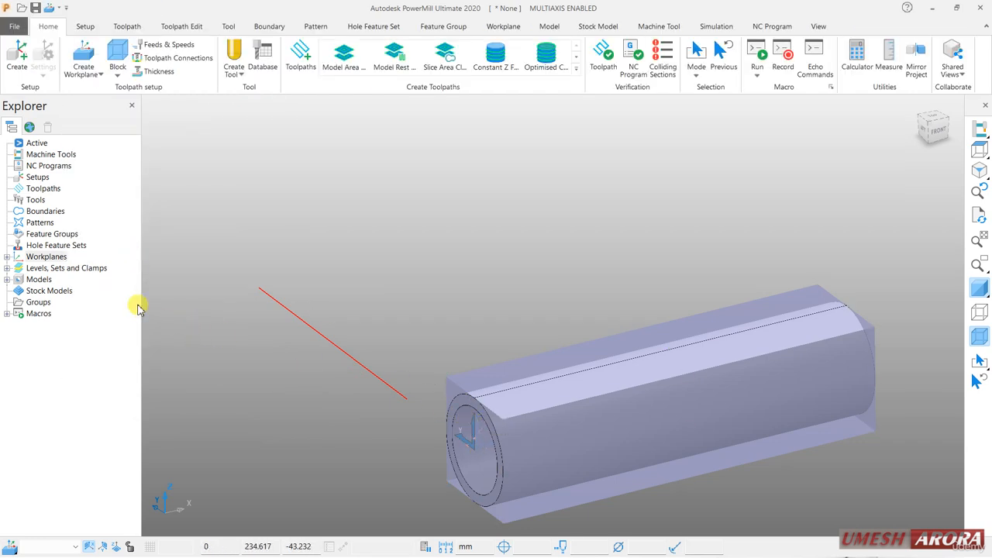
# Copy the new workplane and rename the copy "tool".
pyautogui.click(7, 257)
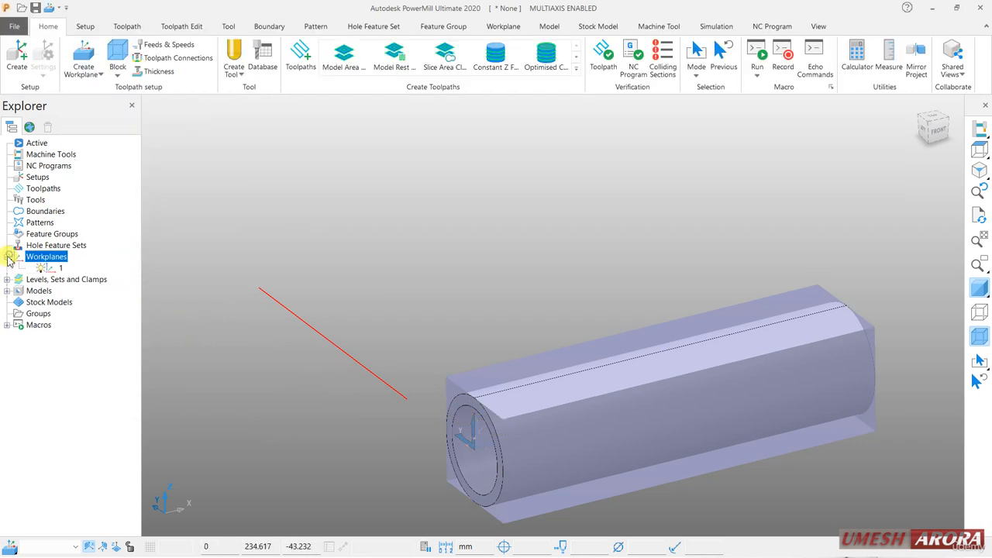
pyautogui.rightClick(60, 268)
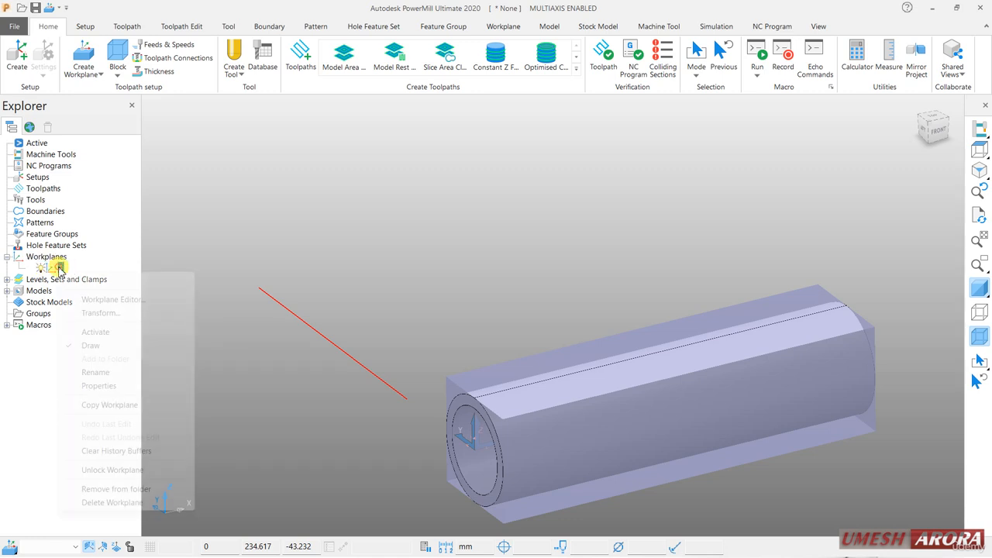
pyautogui.click(113, 404)
pyautogui.rightClick(62, 279)
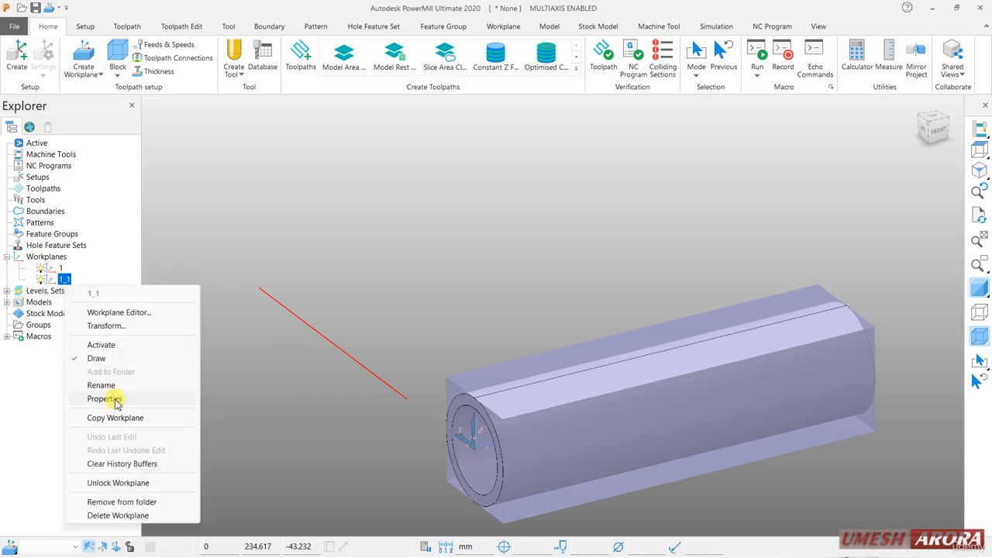
pyautogui.click(118, 386)
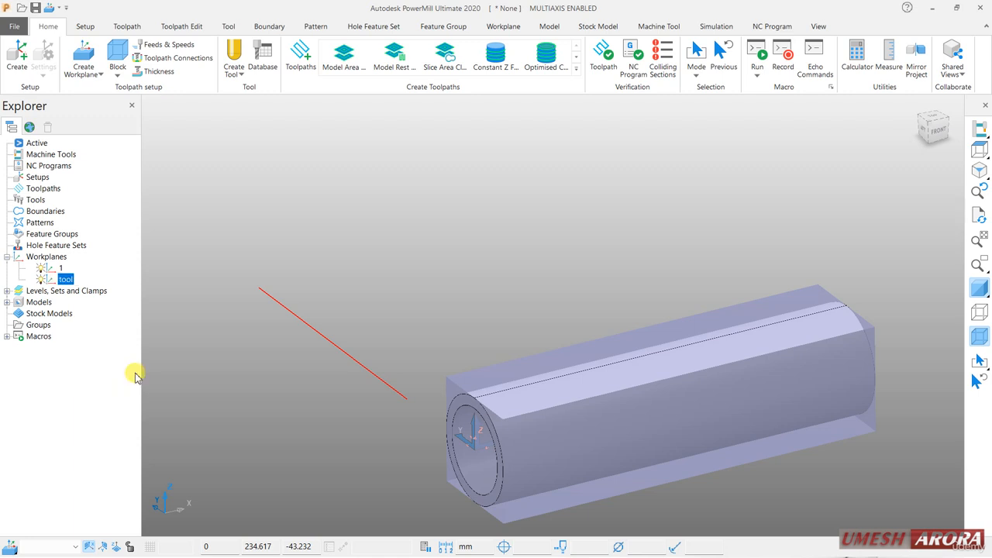
# Rename the original workplane "blank".
pyautogui.click(65, 270)
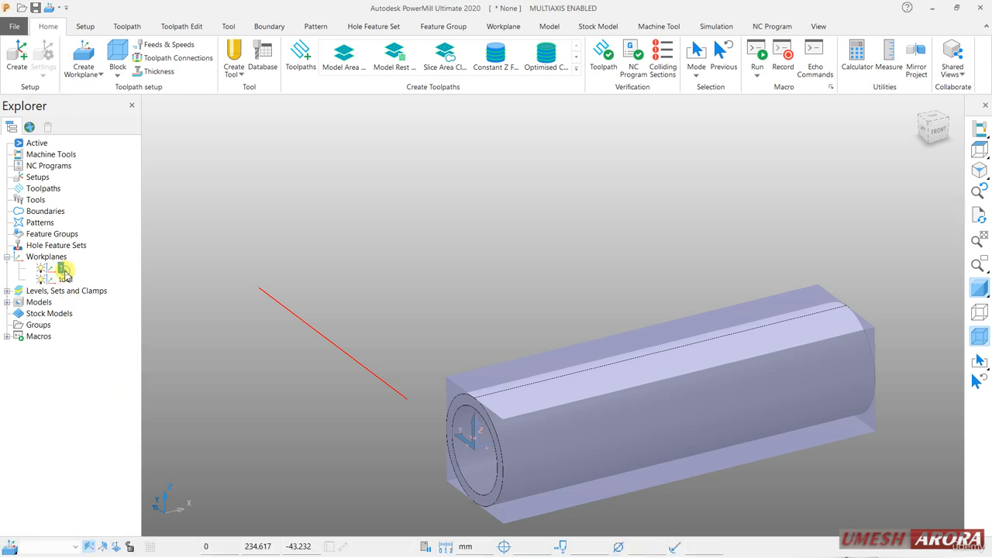
pyautogui.rightClick(62, 269)
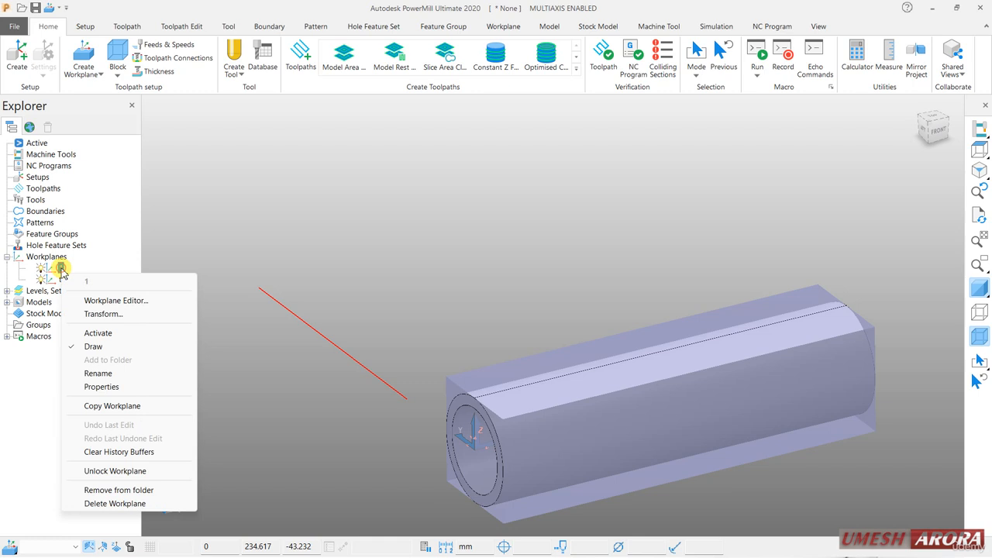
pyautogui.click(97, 374)
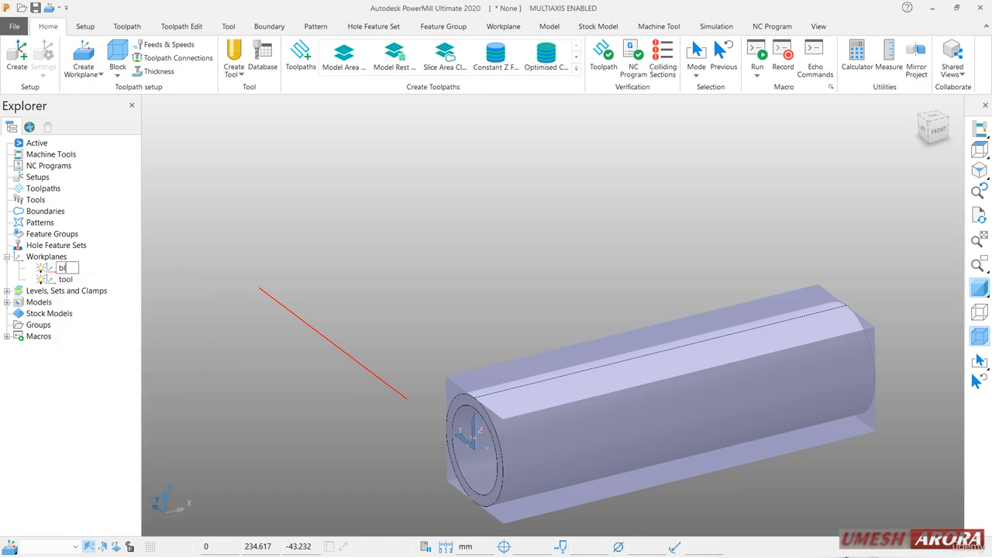
pyautogui.click(98, 359)
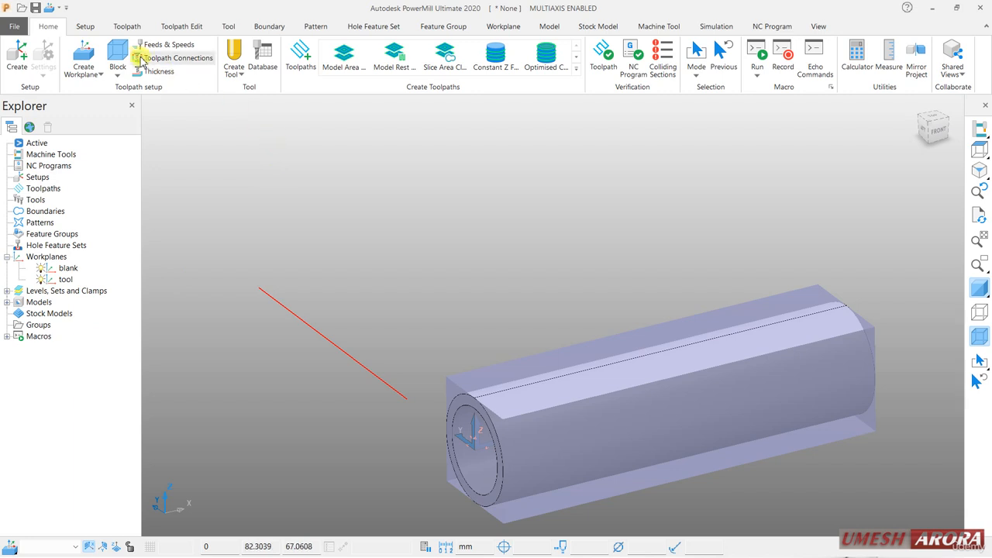
# Edit the "blank" workplane and twist it 90 degrees around Y so its Z axis runs along the tube.
pyautogui.moveTo(519, 359); pyautogui.dragTo(671, 511, button='middle')
pyautogui.scroll(2, 672, 511)
pyautogui.click(67, 268)
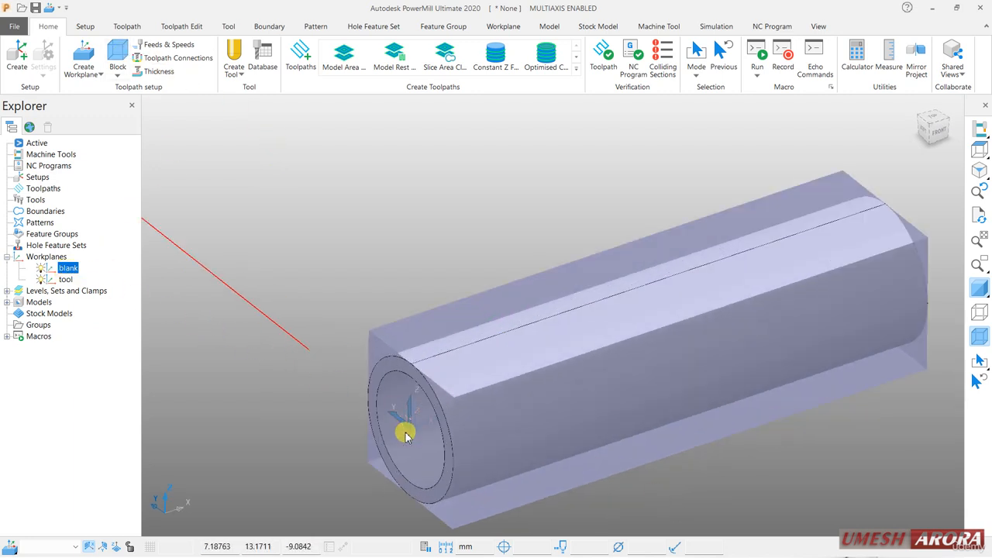
pyautogui.rightClick(67, 268)
pyautogui.click(108, 299)
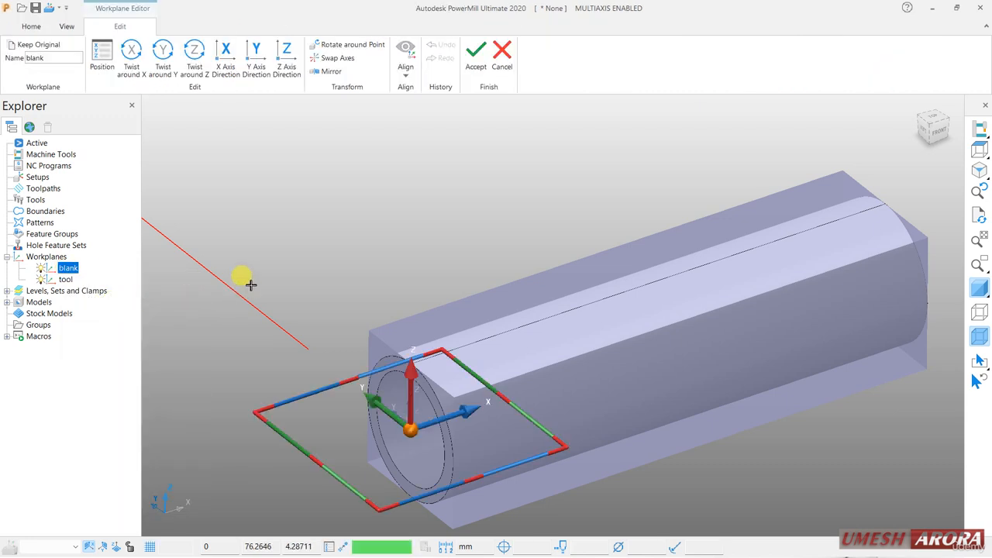
pyautogui.click(165, 72)
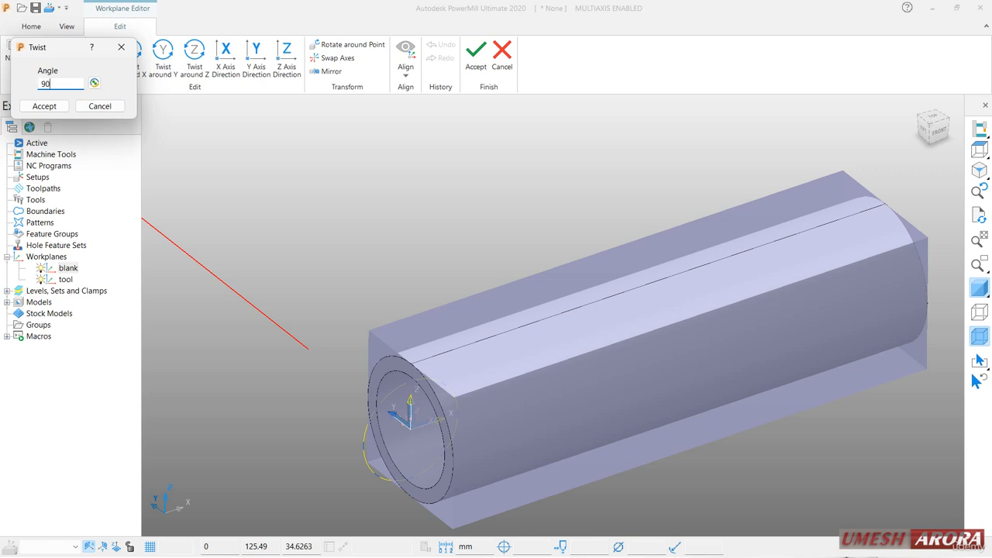
pyautogui.click(67, 107)
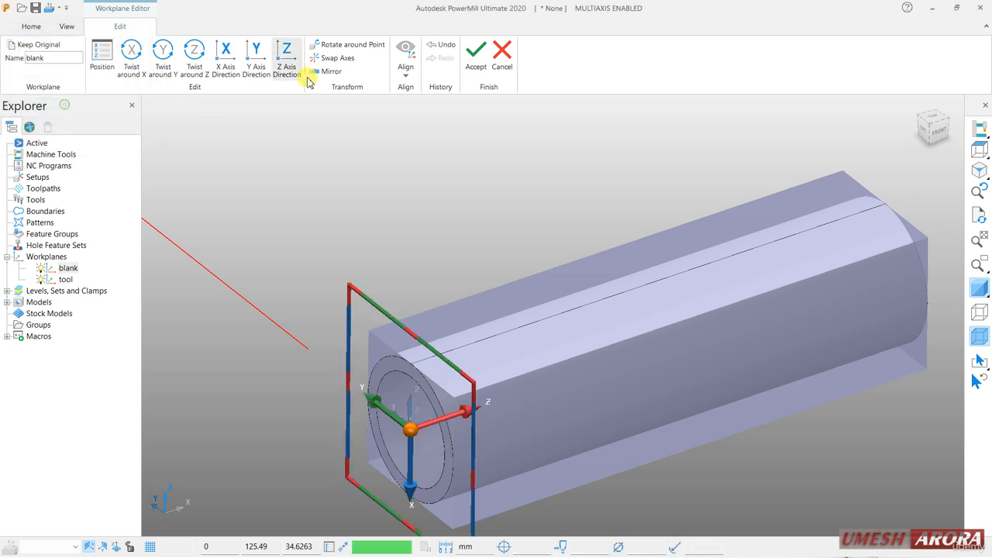
pyautogui.click(475, 58)
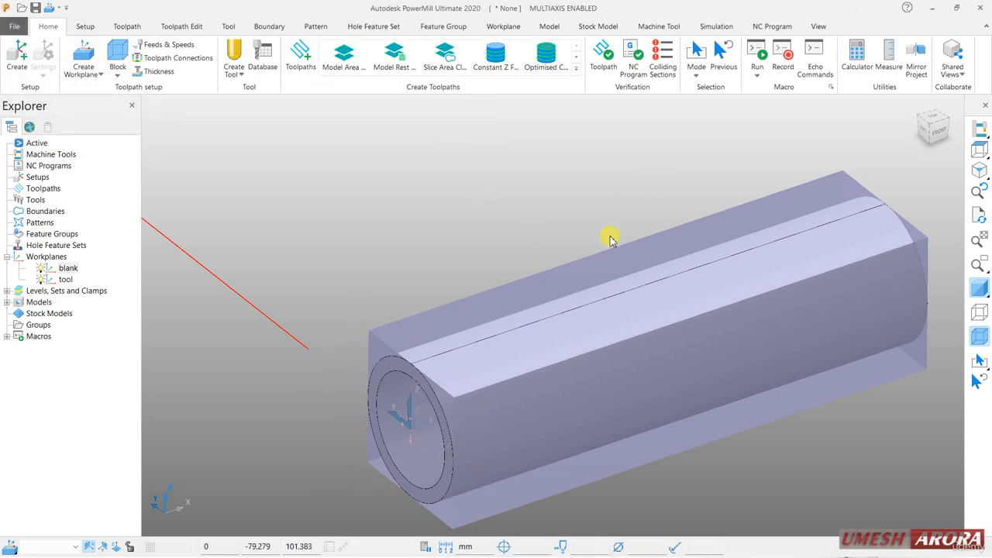
# Redefine the block as a cylinder based on the "blank" workplane and calculate its limits from the model.
pyautogui.click(116, 51)
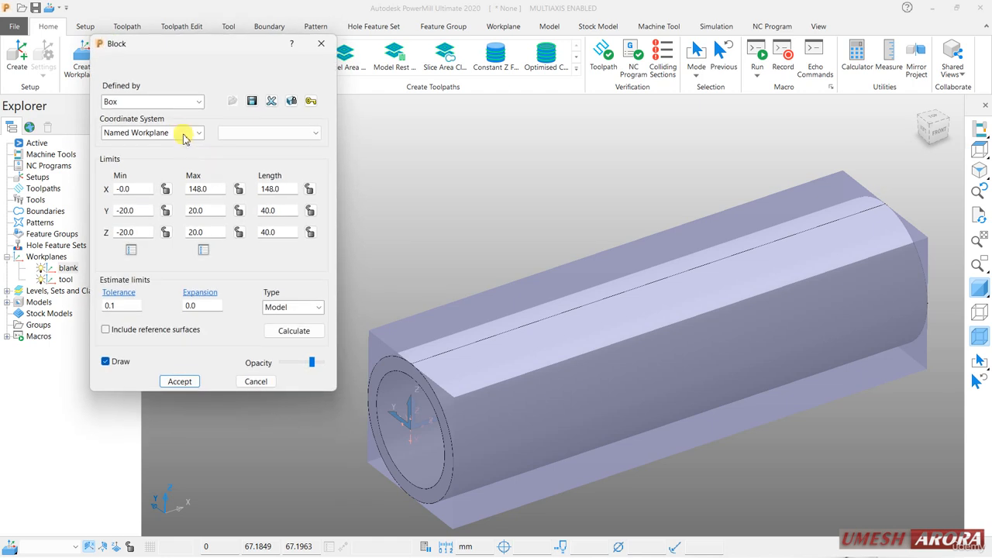
pyautogui.click(161, 103)
pyautogui.click(127, 158)
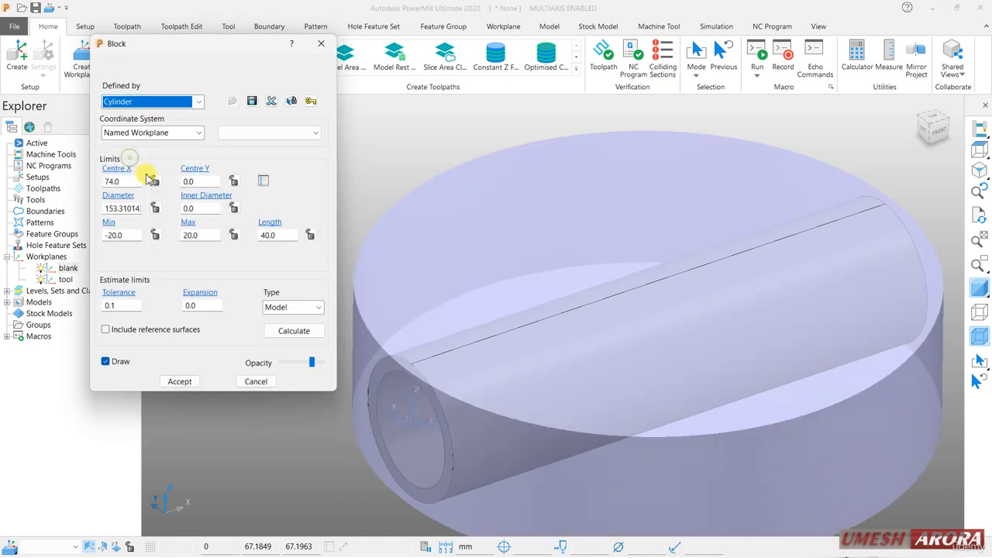
pyautogui.click(267, 132)
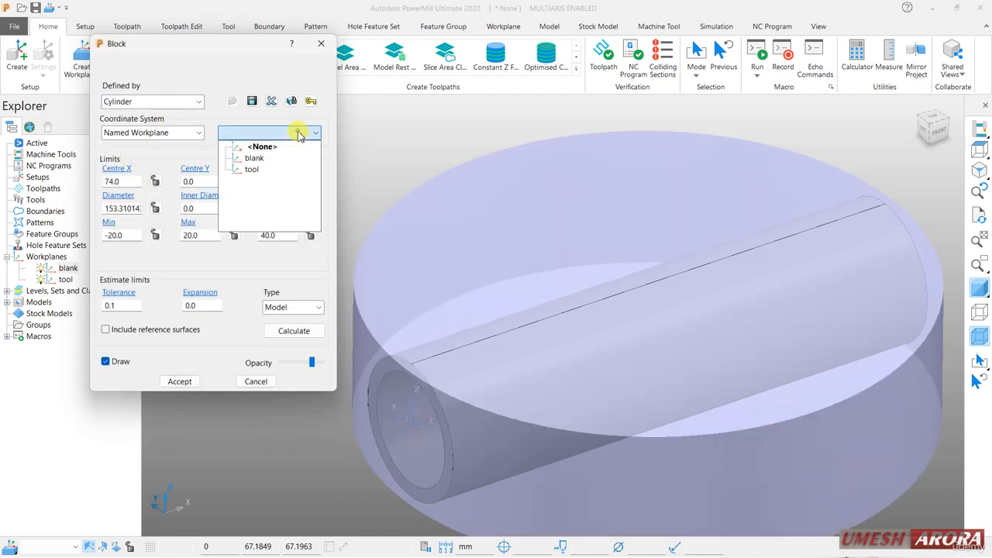
pyautogui.click(259, 159)
pyautogui.click(294, 330)
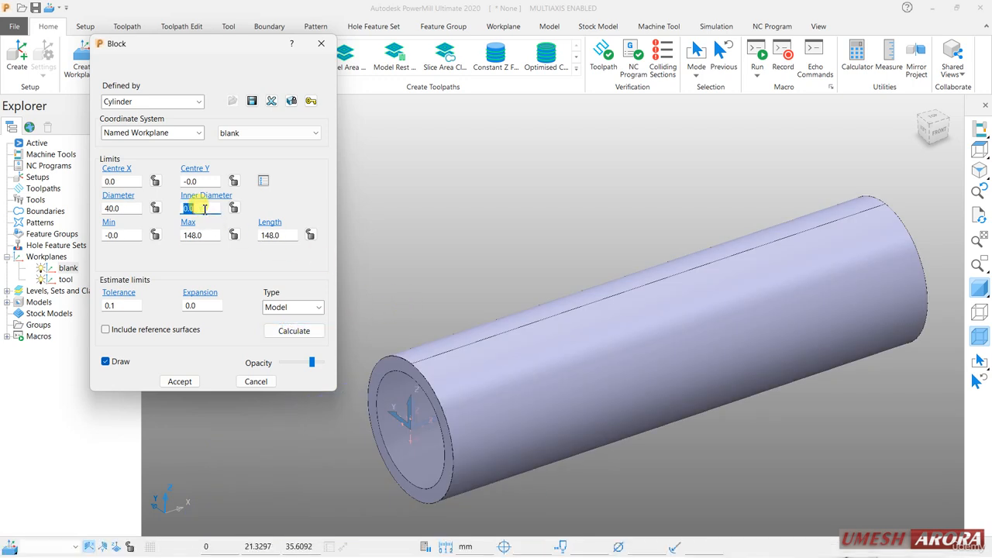
# Set the cylindrical block's inner diameter to 32 mm and its outer diameter to 40.5 mm, and accept the block.
pyautogui.write('32')
pyautogui.press('Return')
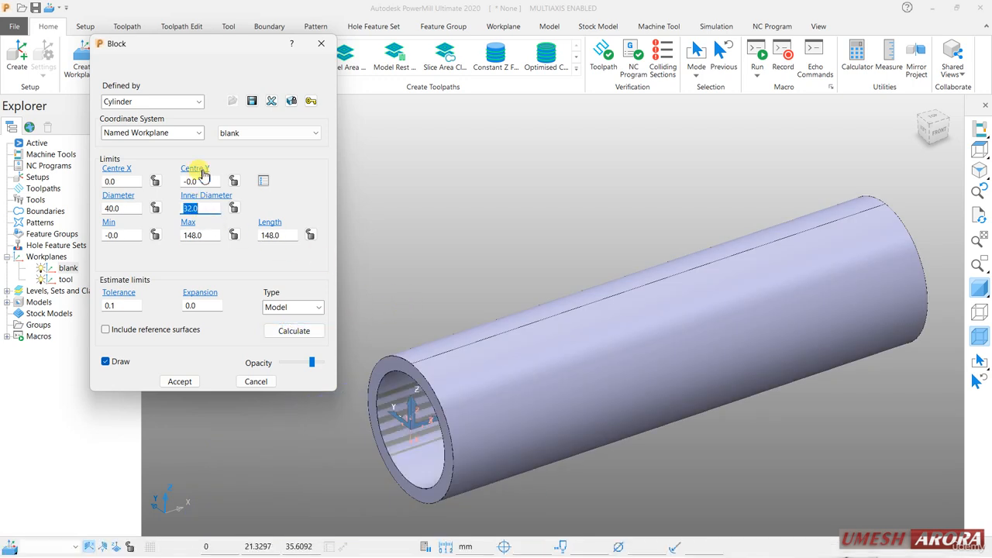
pyautogui.scroll(3, 434, 417)
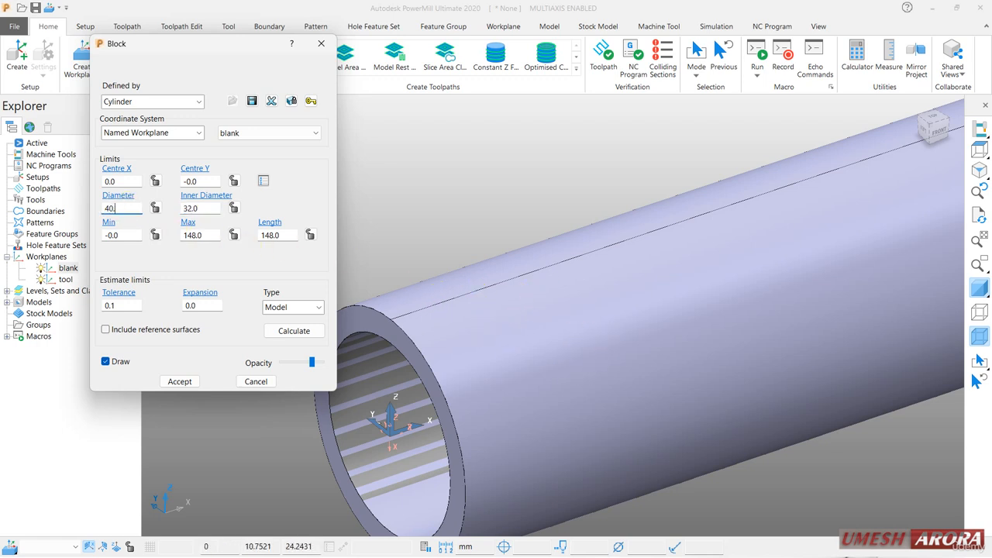
pyautogui.press('Return')
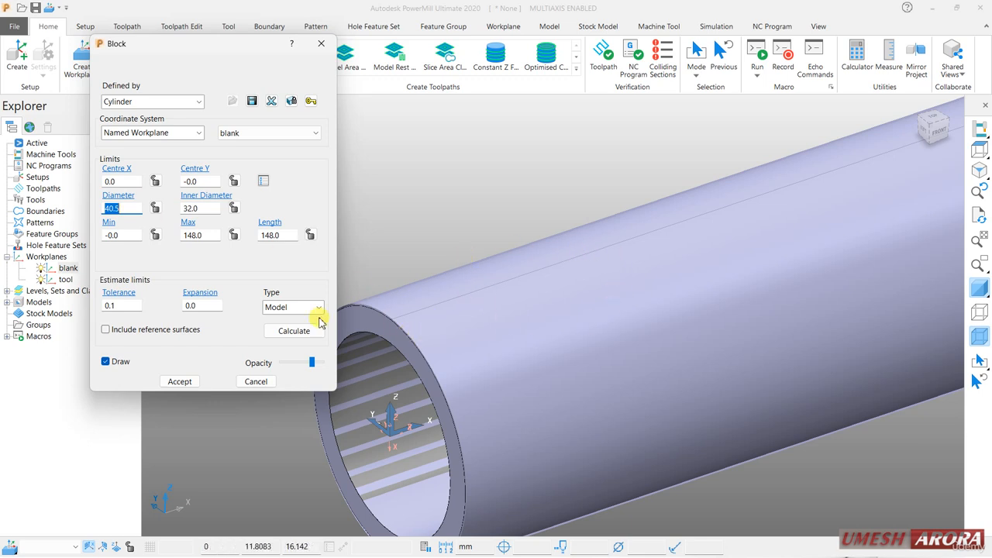
pyautogui.click(166, 381)
pyautogui.scroll(-4, 349, 279)
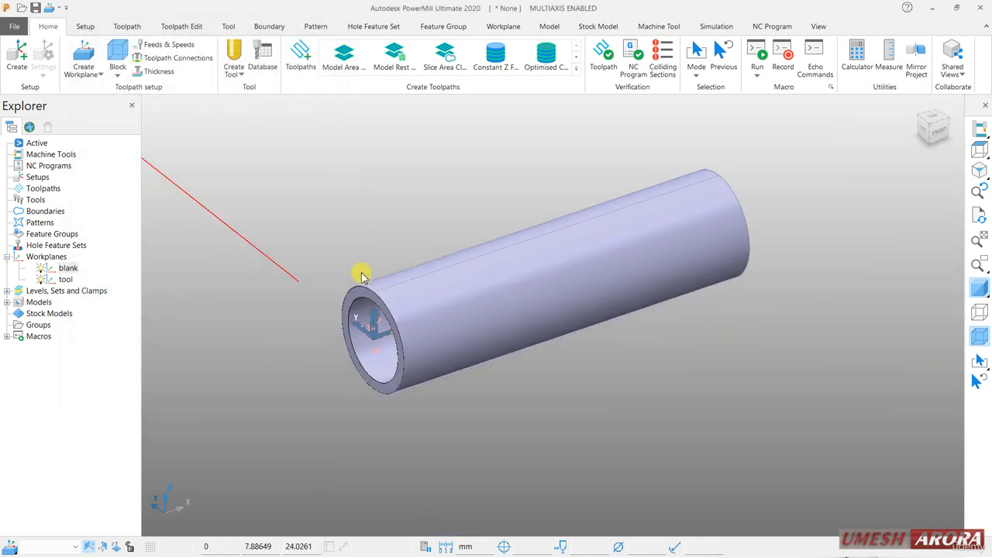
# Hide the block and activate the "tool" workplane.
pyautogui.click(979, 335)
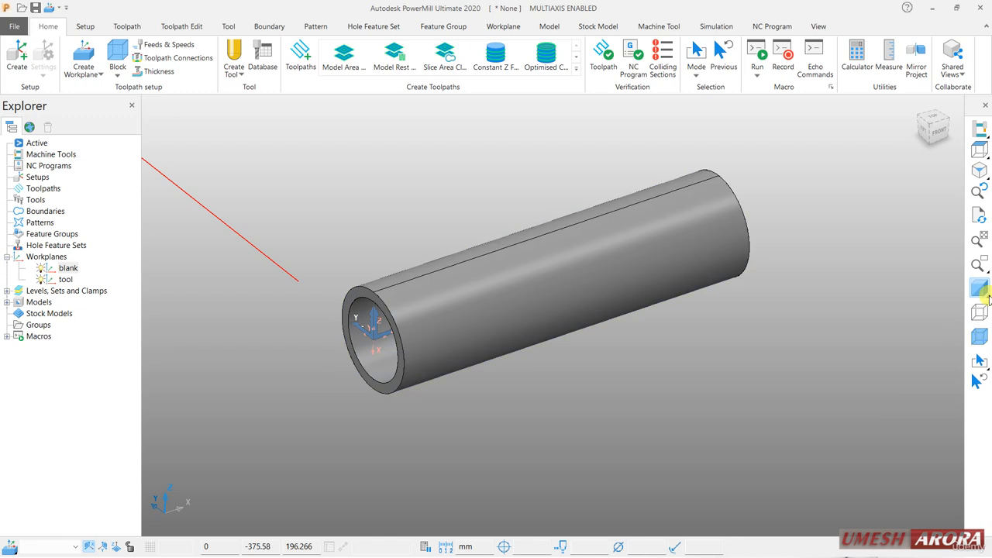
pyautogui.rightClick(65, 279)
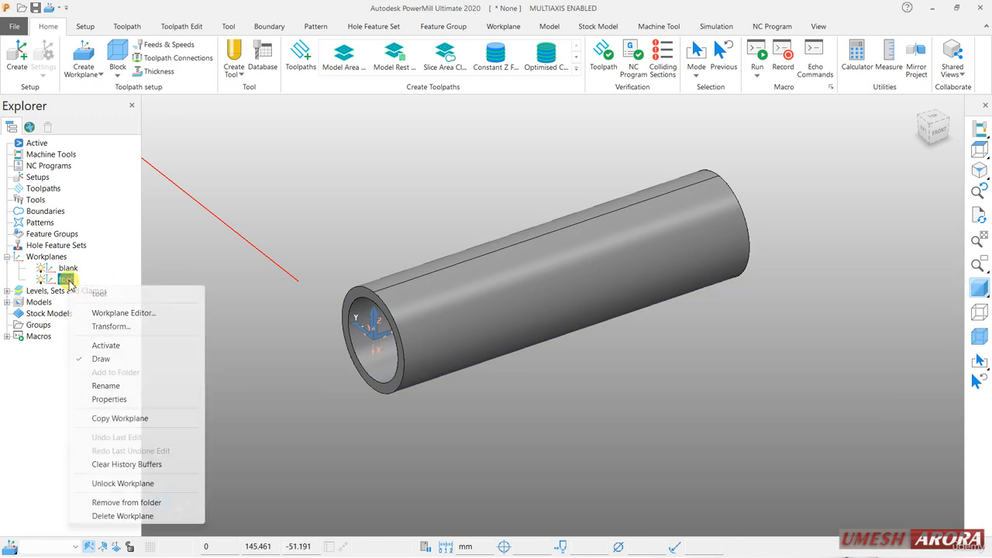
pyautogui.click(119, 347)
pyautogui.scroll(2, 518, 238)
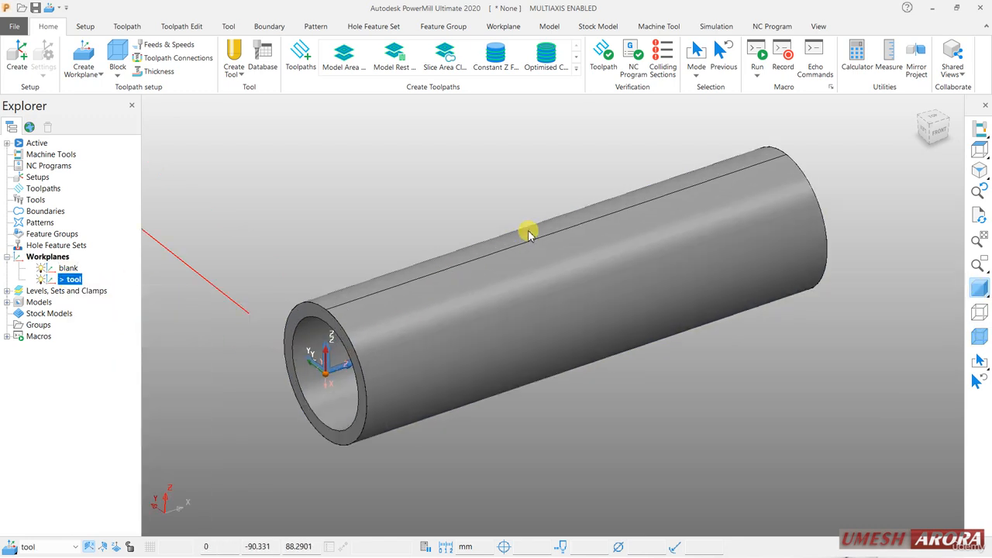
# Create a tapered spherical tool with a 6 mm diameter and a 0.25 mm tip radius.
pyautogui.click(235, 68)
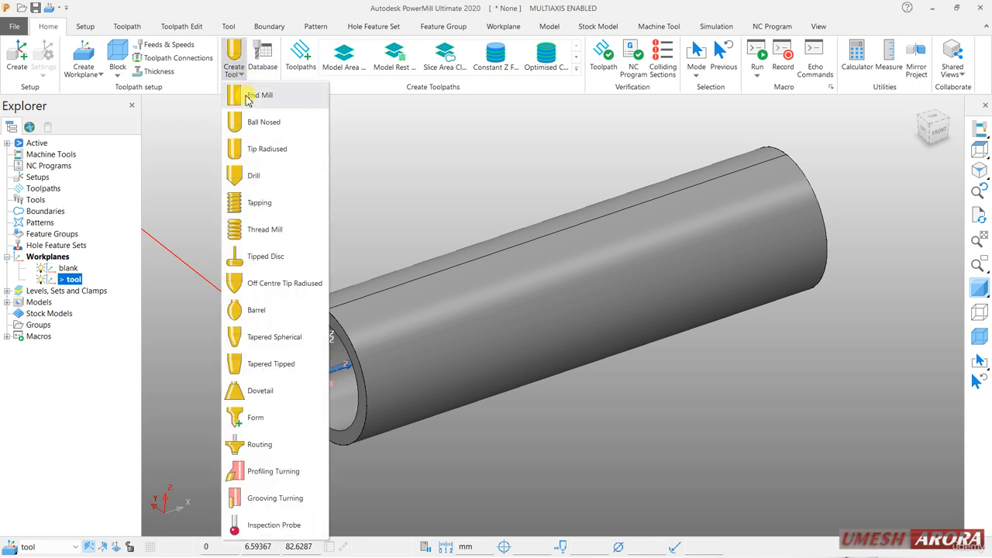
pyautogui.click(259, 341)
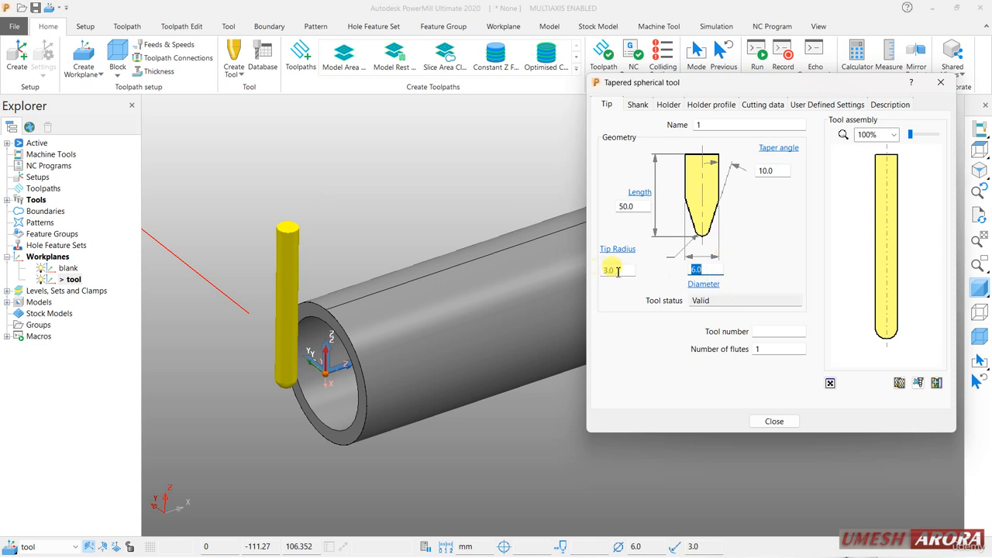
pyautogui.write('0.25')
pyautogui.press('Return')
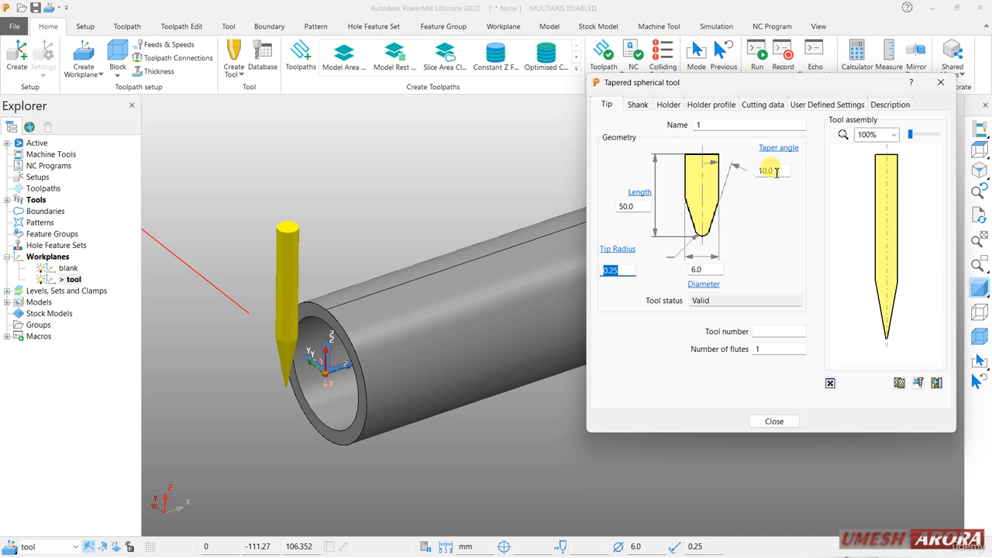
# Add a tapered holder component to the tool with upper diameter 20 mm, lower diameter 9 mm and length 20 mm.
pyautogui.click(707, 105)
pyautogui.click(669, 104)
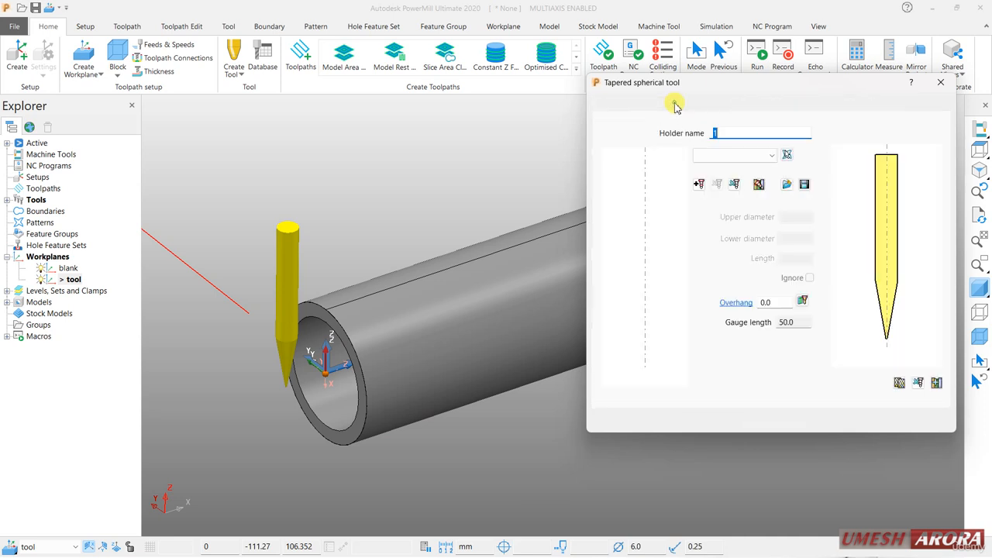
pyautogui.click(698, 184)
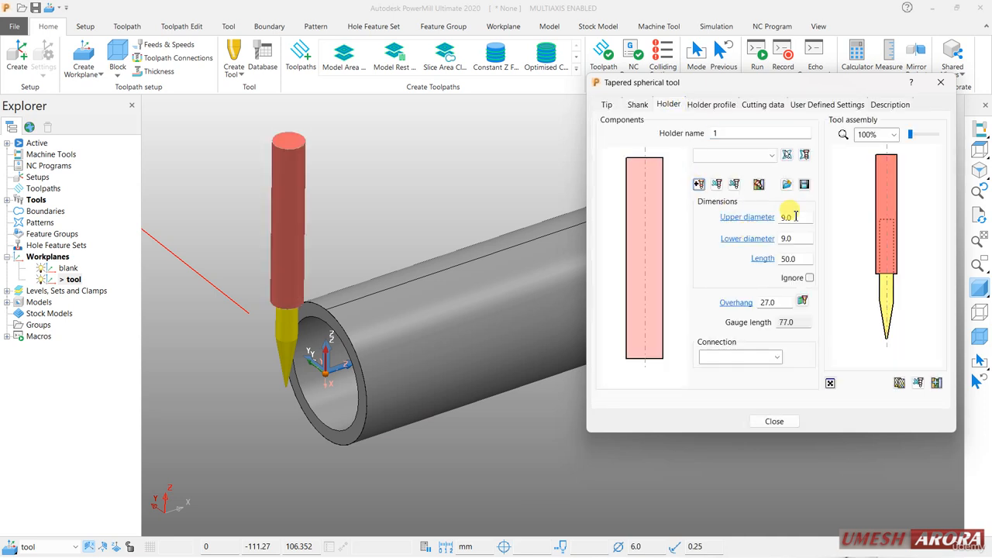
pyautogui.press('Return')
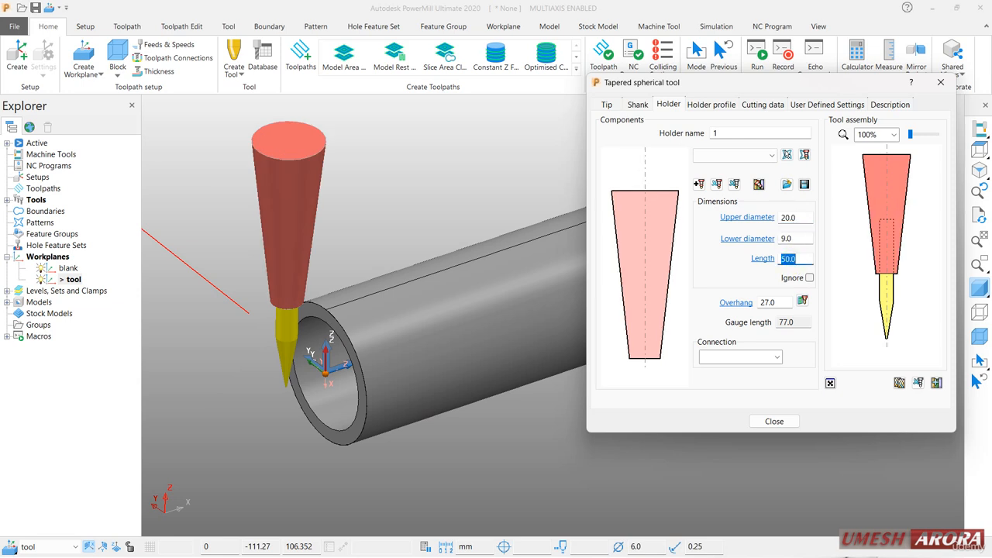
pyautogui.press('Return')
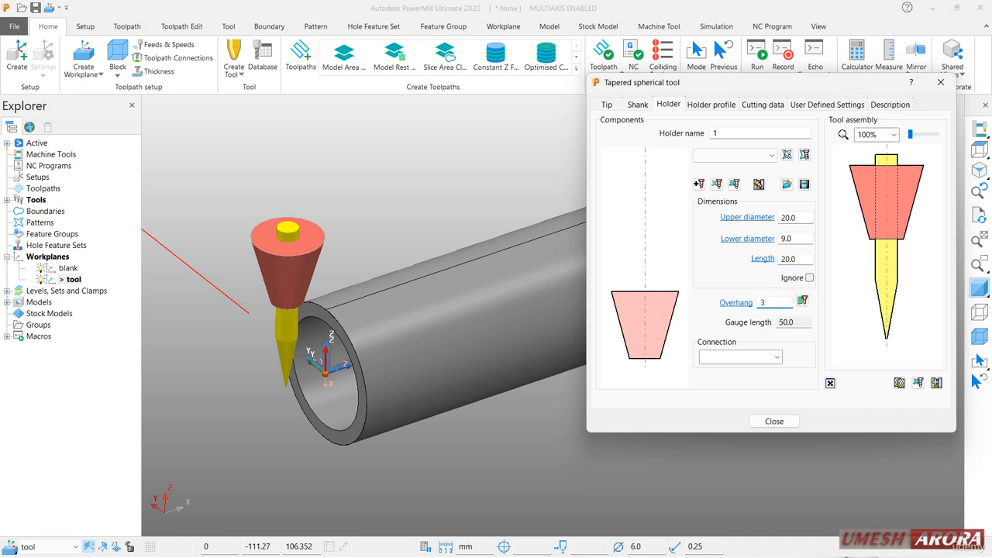
# Set the tool overhang to 35 mm and add a second holder component, 20 mm in diameter and 20 mm long.
pyautogui.write('35')
pyautogui.press('Return')
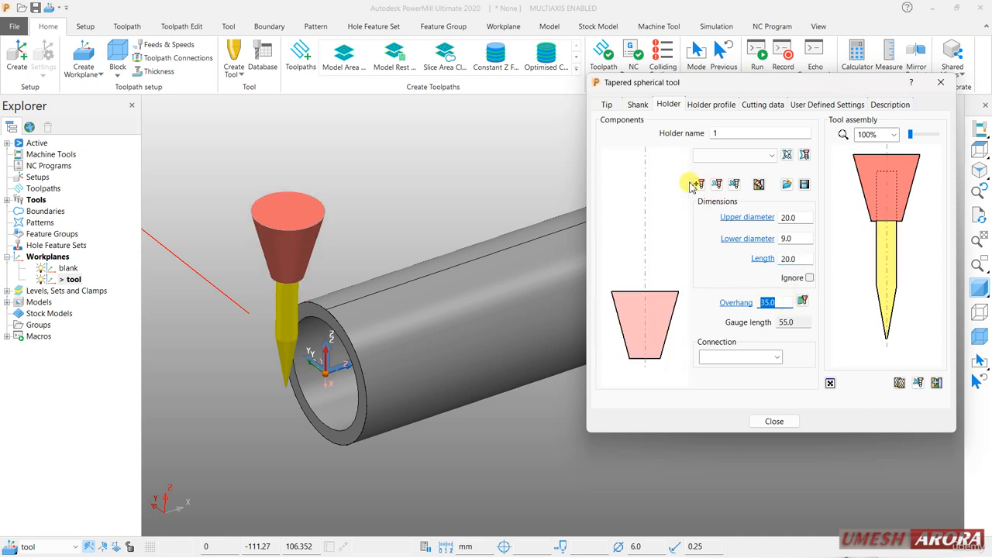
pyautogui.click(697, 183)
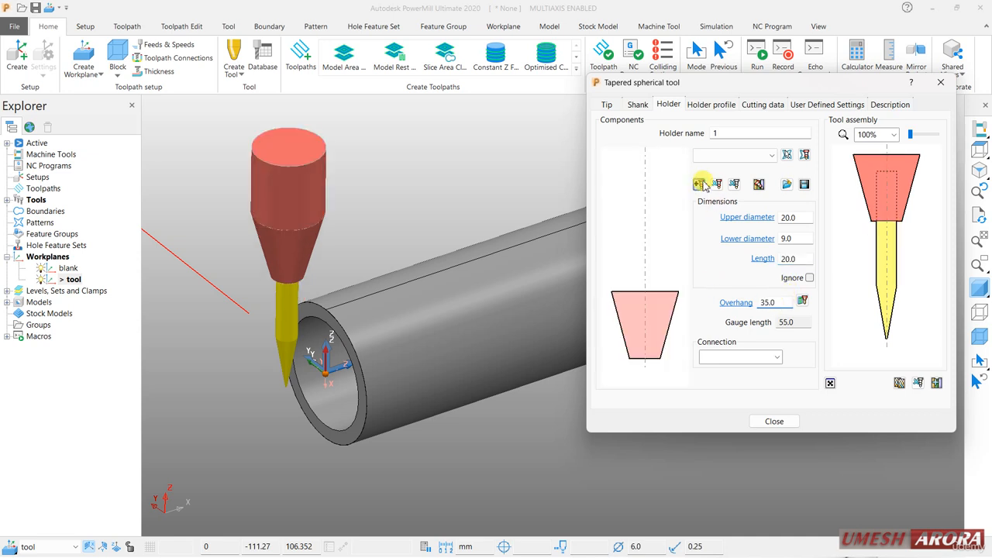
pyautogui.click(773, 423)
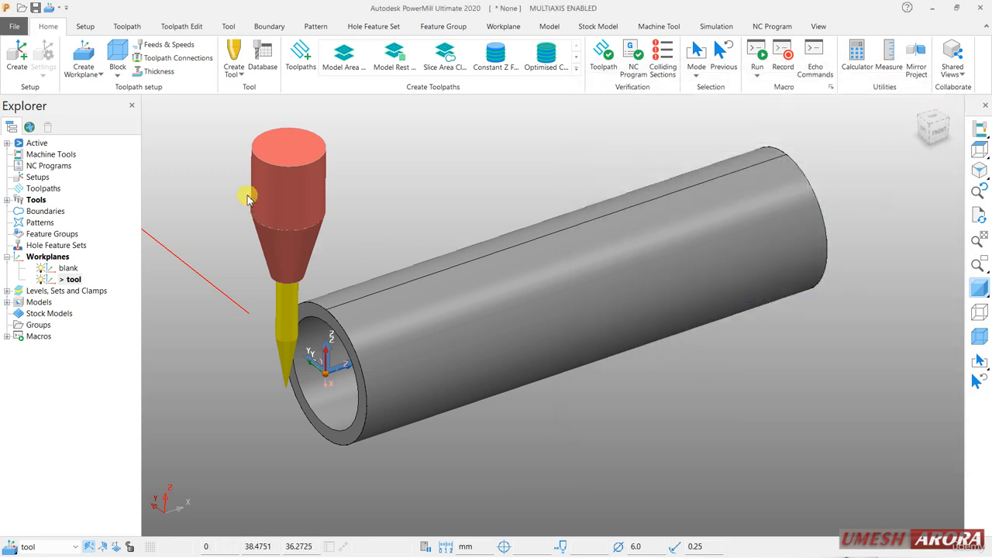
# Create a Pattern Finishing toolpath without calculating it, and show the model's wireframe so the engraved curves are displayed.
pyautogui.click(301, 58)
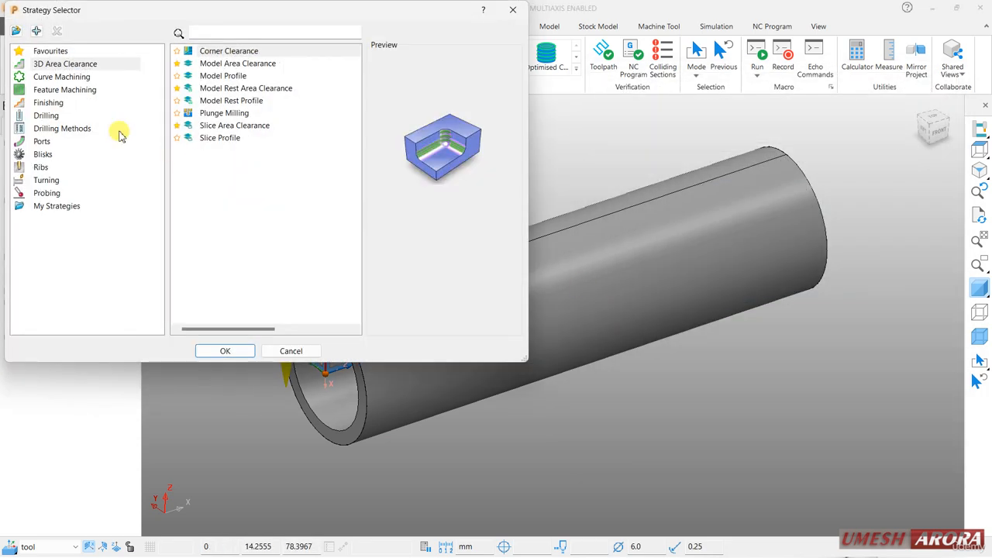
pyautogui.click(48, 103)
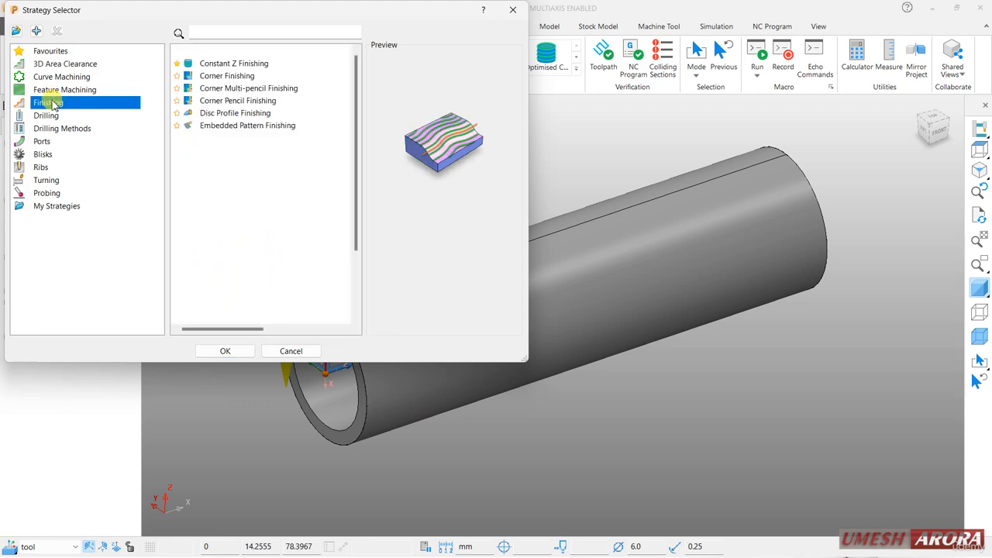
pyautogui.click(236, 202)
pyautogui.click(225, 351)
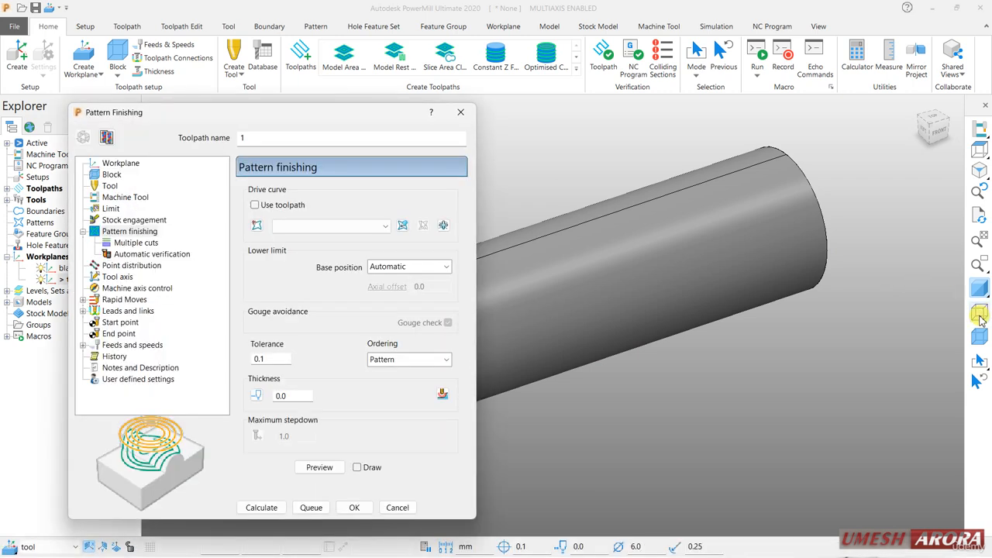
pyautogui.click(980, 314)
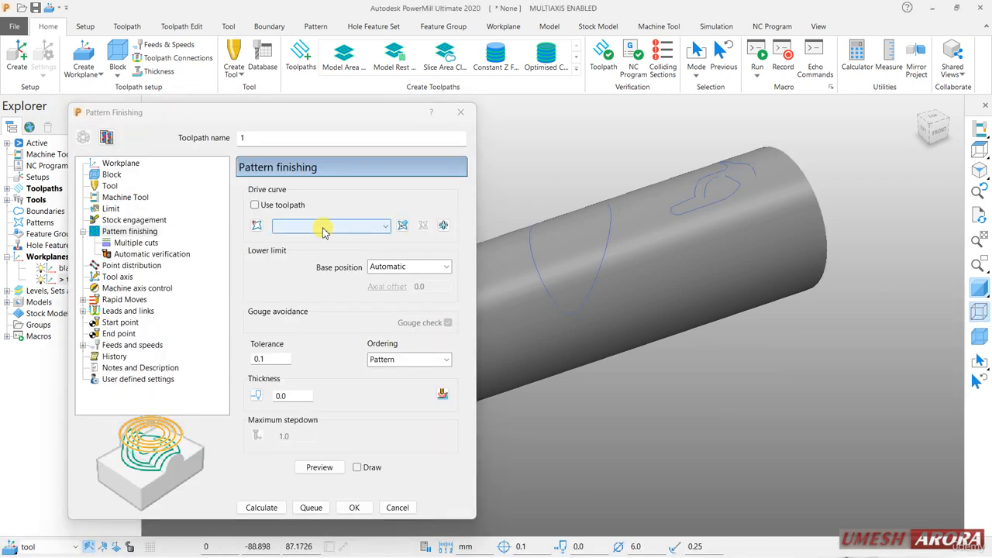
pyautogui.click(354, 506)
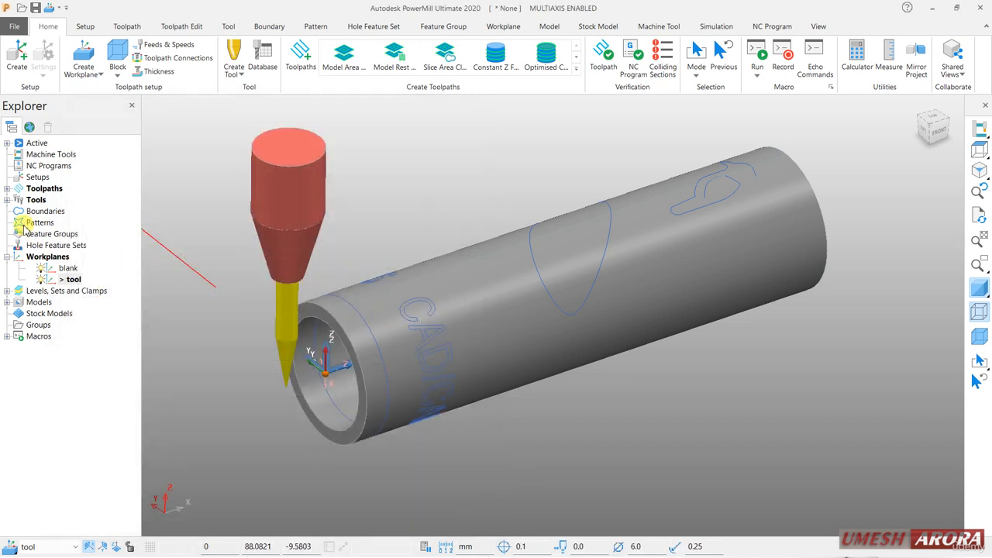
# Create an empty pattern and open it in the Curve Editor.
pyautogui.rightClick(34, 222)
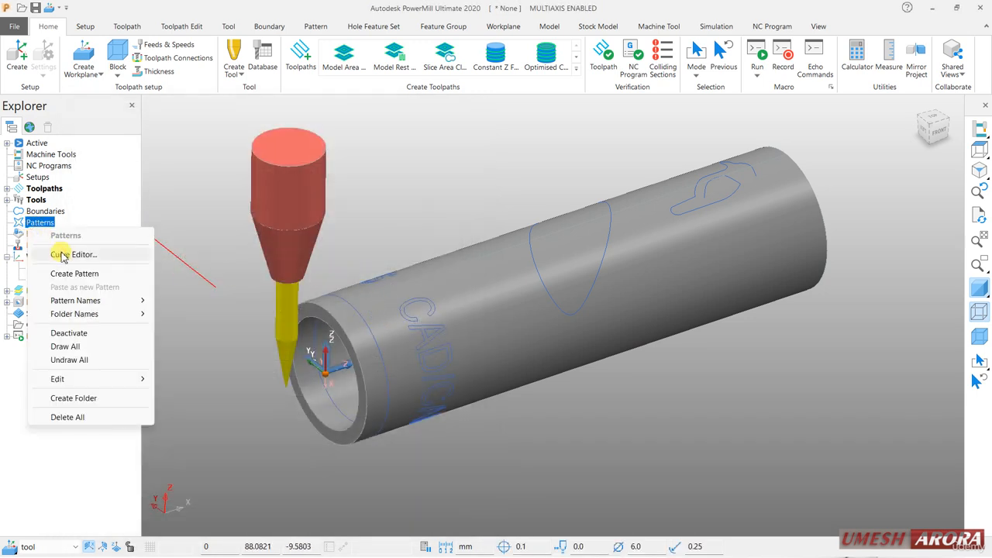
pyautogui.click(70, 274)
pyautogui.click(6, 223)
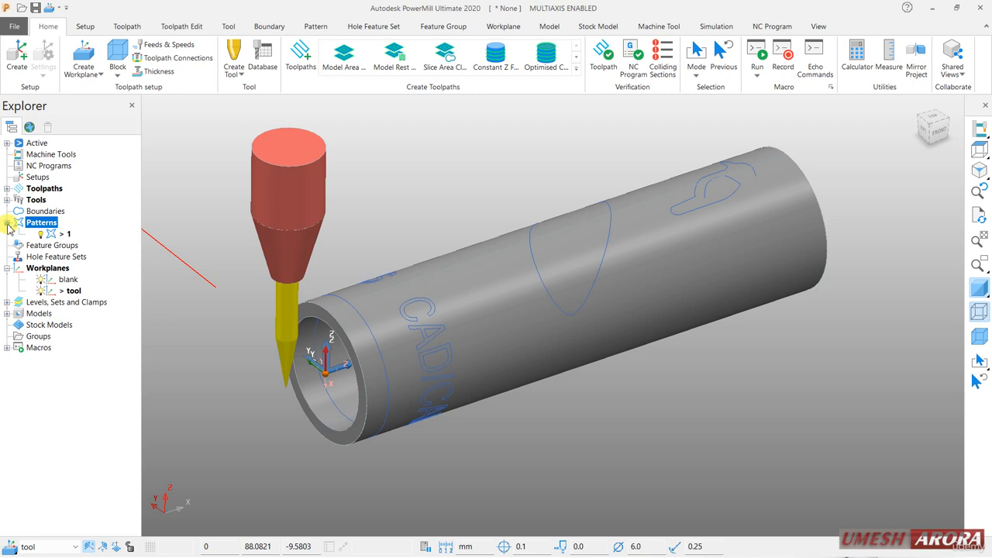
pyautogui.rightClick(48, 235)
pyautogui.click(110, 194)
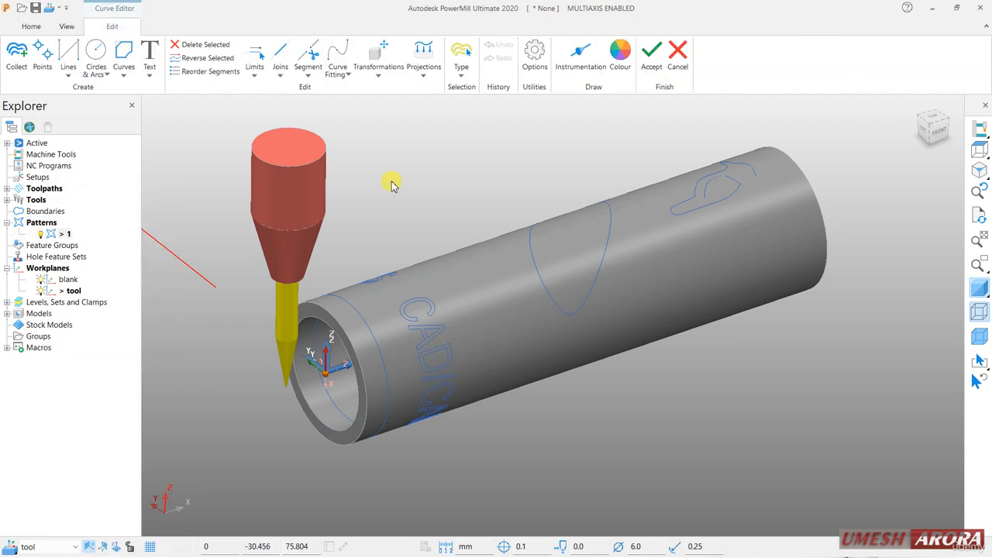
# Turn off model shading and create a composite curve from the outline of the letter C in the engraved text.
pyautogui.click(123, 53)
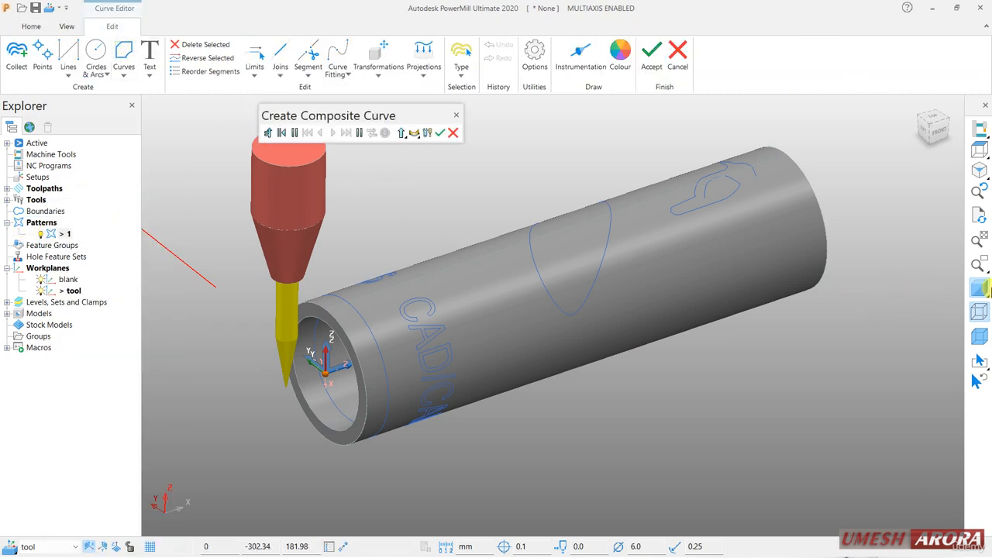
pyautogui.click(981, 288)
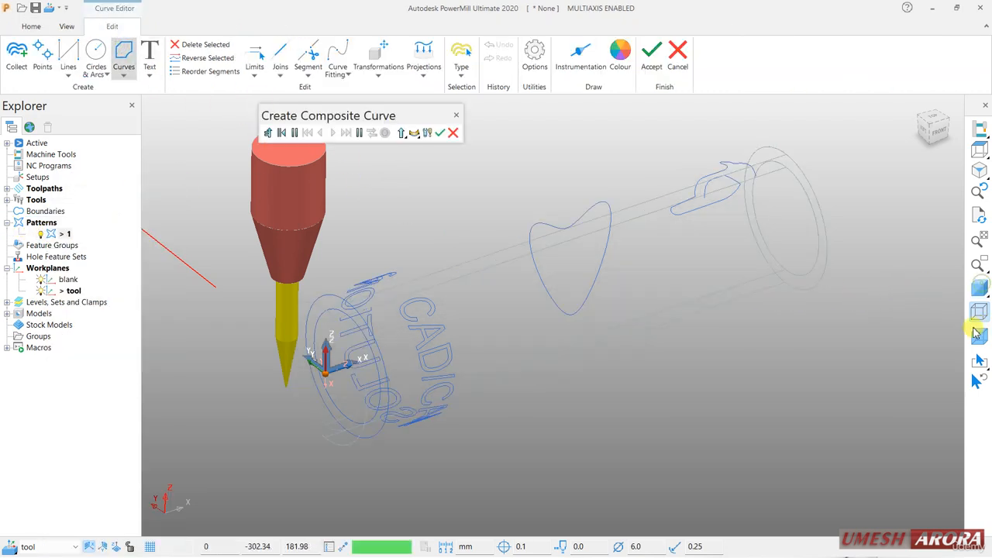
pyautogui.click(426, 306)
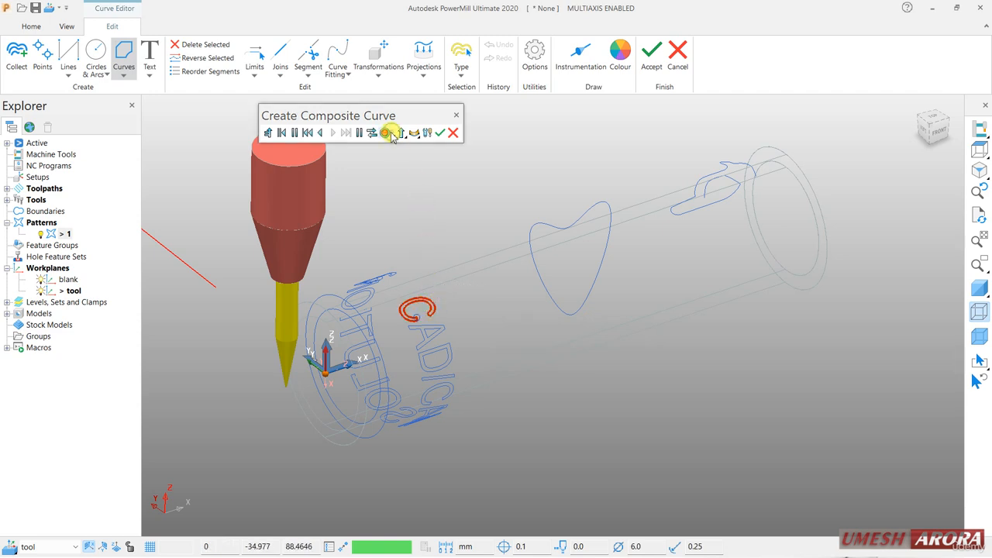
pyautogui.scroll(3, 455, 328)
# Create composite curves from the outer outline and the inner triangle of the letter A beside the C.
pyautogui.click(424, 330)
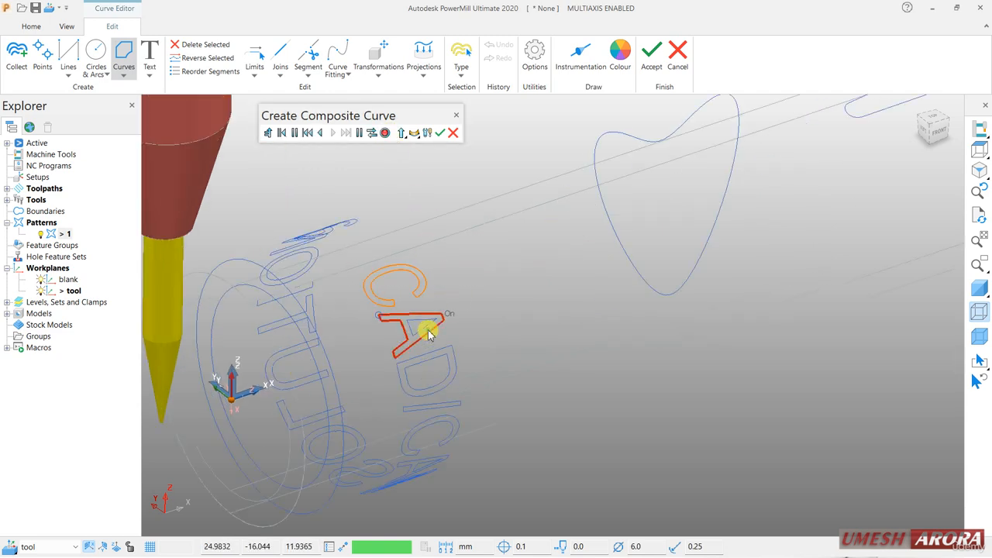
pyautogui.click(377, 132)
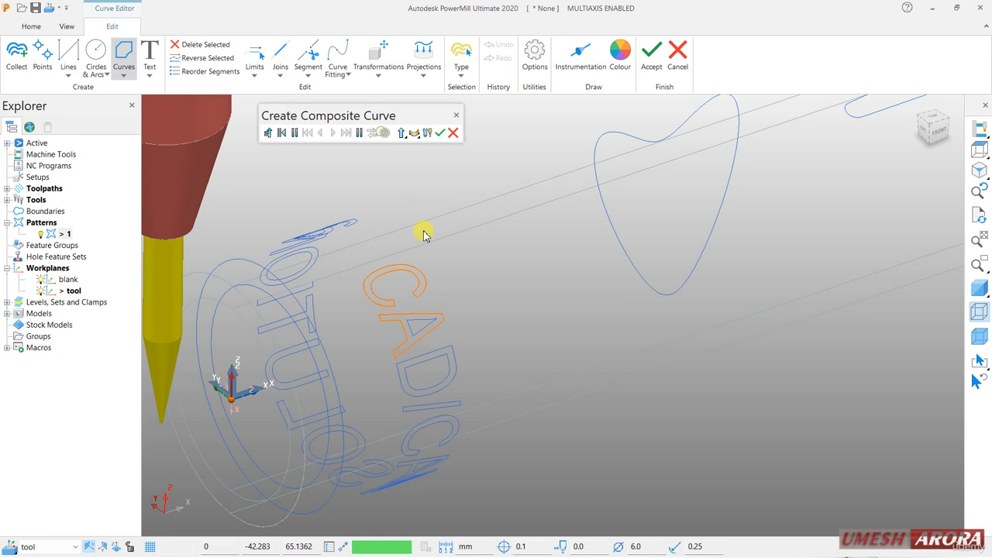
pyautogui.click(419, 334)
pyautogui.click(385, 132)
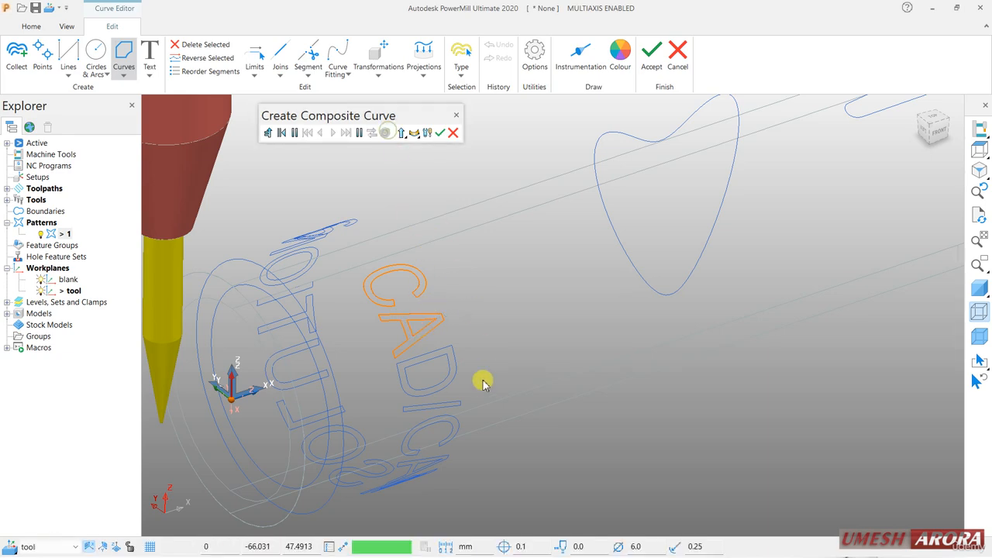
# Create composite curves from the outer and inner outlines of the letter D below the first A.
pyautogui.moveTo(483, 379); pyautogui.dragTo(459, 356, button='middle')
pyautogui.scroll(2, 453, 363)
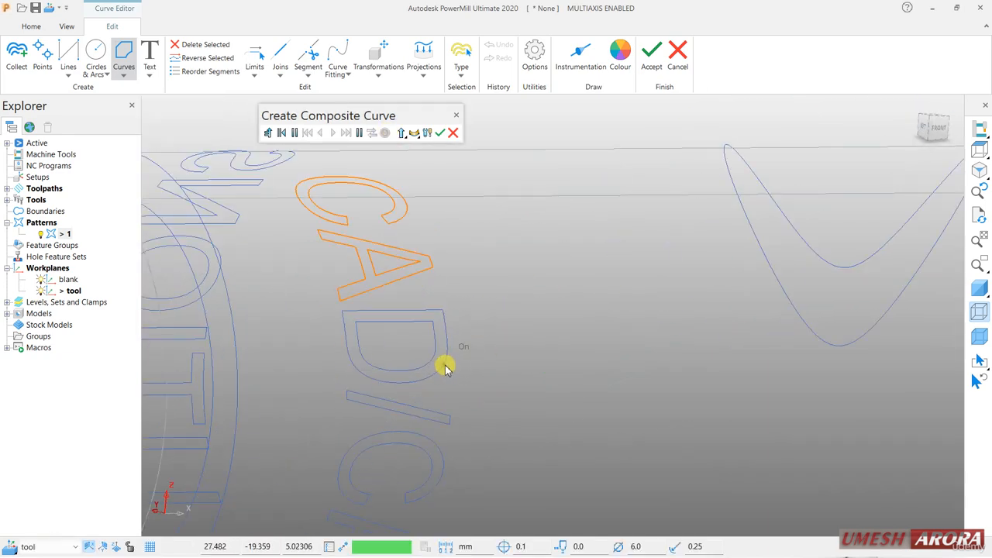
pyautogui.click(445, 367)
pyautogui.click(387, 133)
pyautogui.moveTo(406, 118); pyautogui.dragTo(628, 306)
pyautogui.click(372, 322)
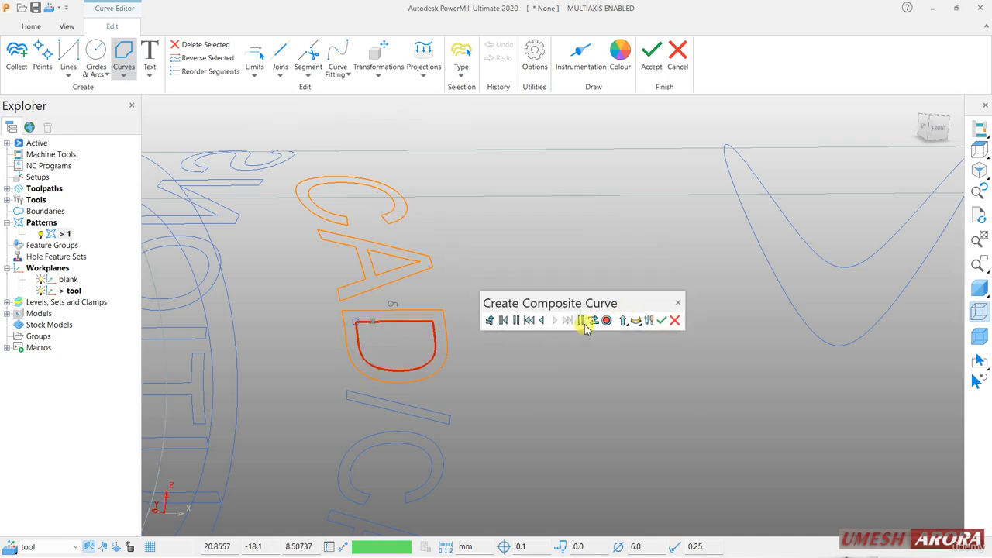
pyautogui.click(607, 321)
pyautogui.moveTo(581, 304); pyautogui.dragTo(405, 263)
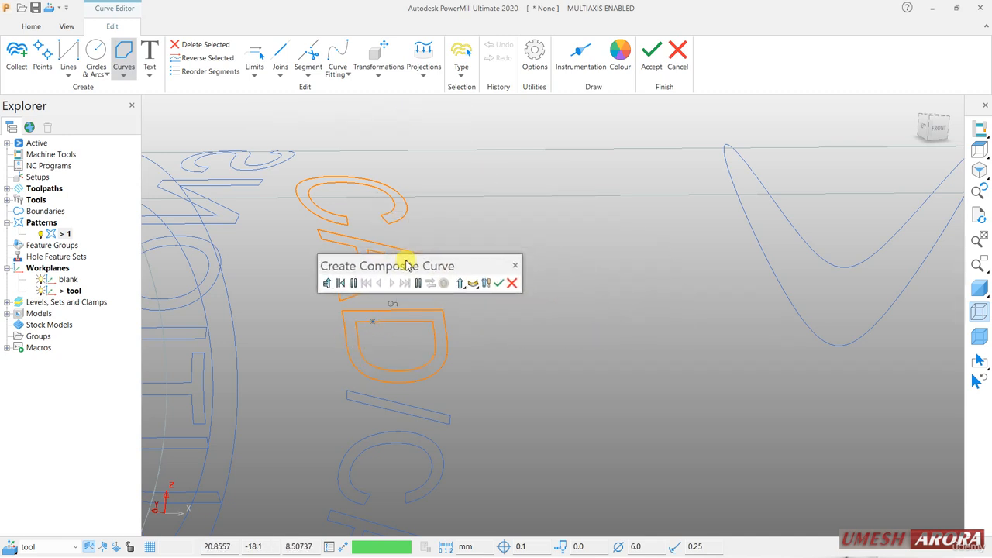
# Create composite curves from the slash after the D and the following letter C, declining the composite curve jump.
pyautogui.click(389, 402)
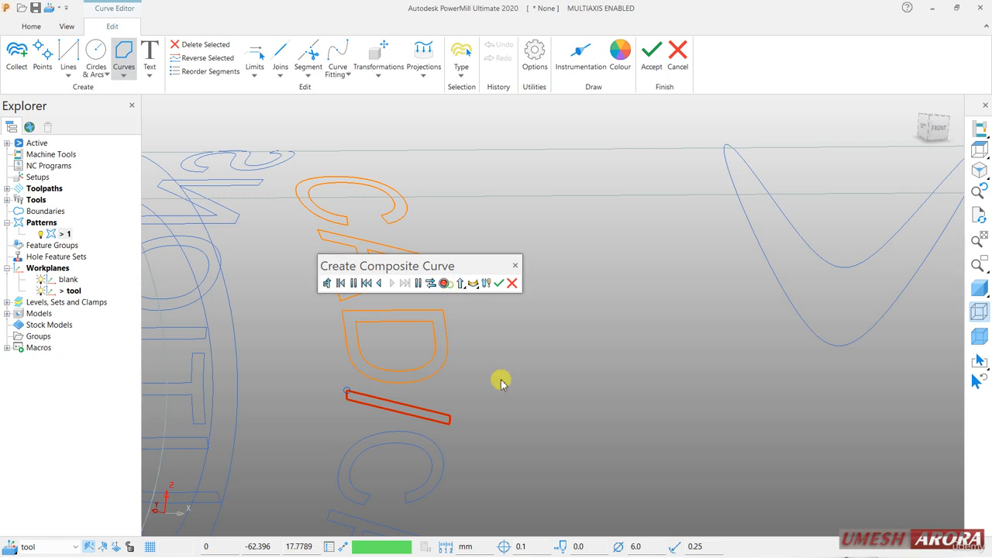
pyautogui.moveTo(539, 419); pyautogui.dragTo(467, 389, button='middle')
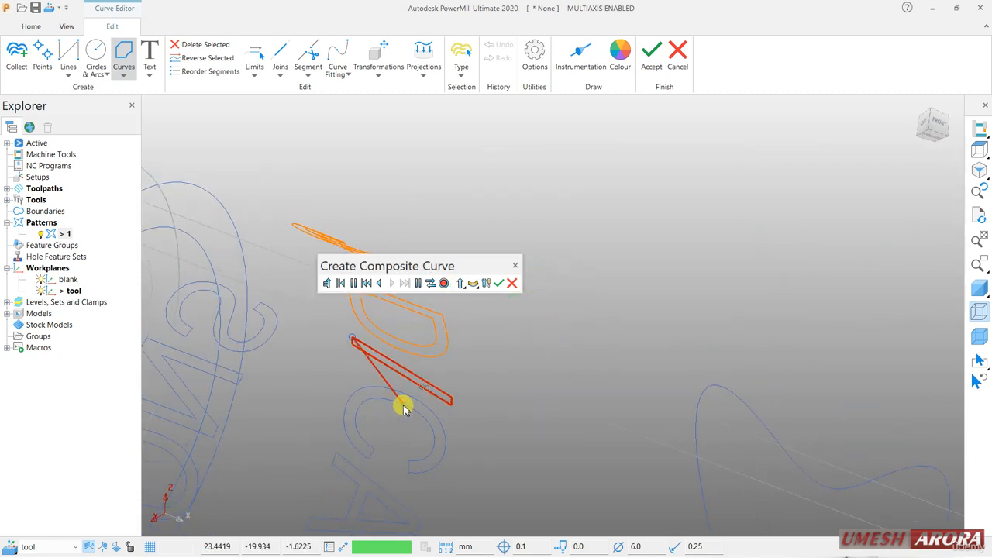
pyautogui.click(445, 284)
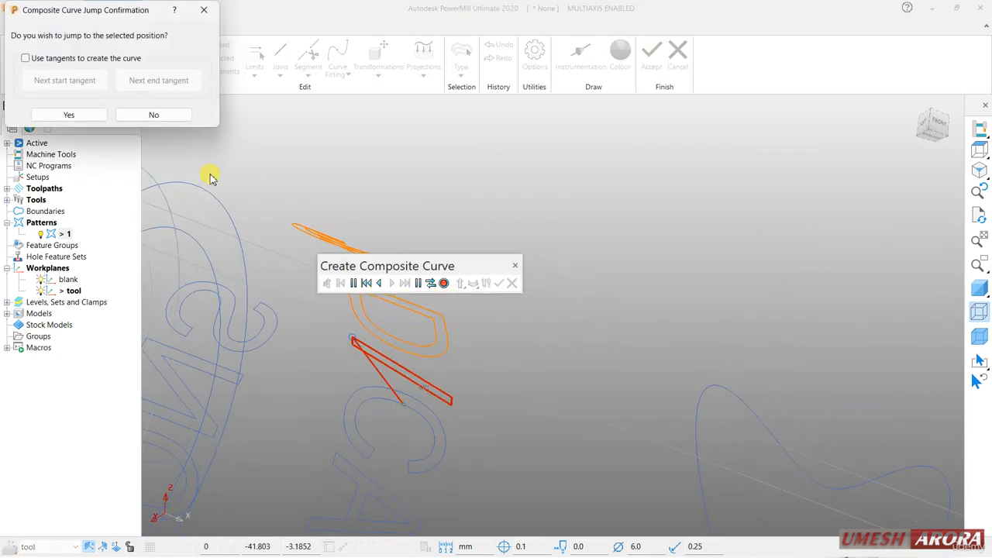
pyautogui.click(158, 116)
pyautogui.click(443, 284)
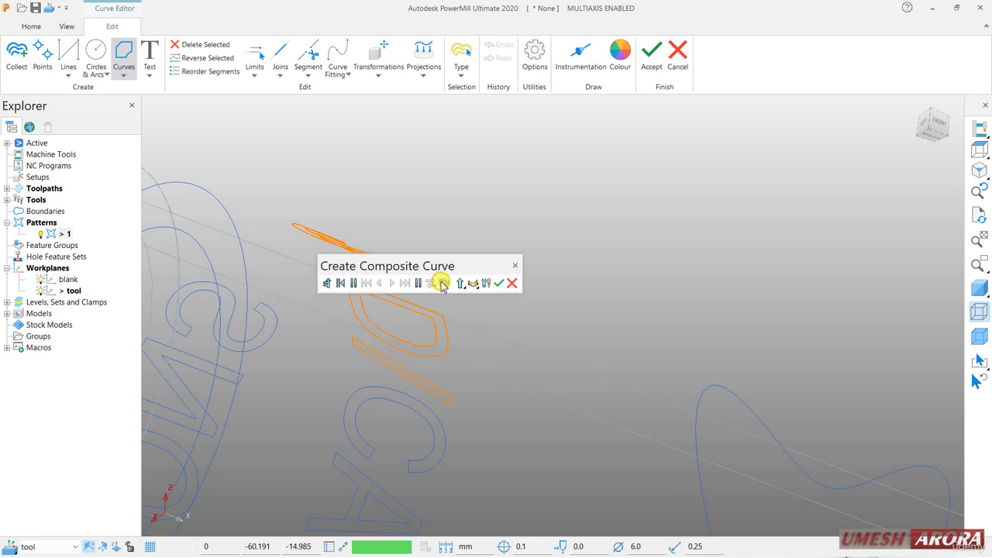
pyautogui.click(411, 410)
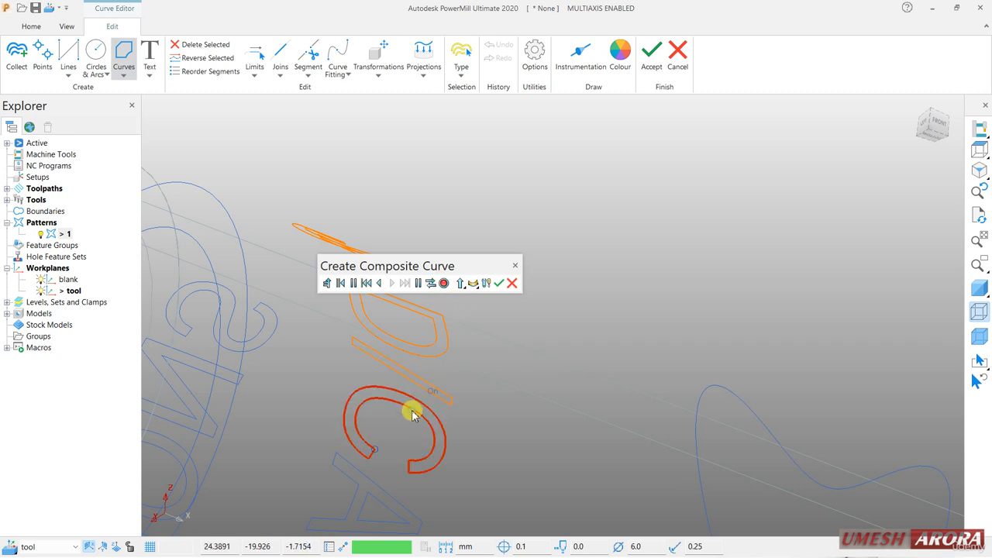
pyautogui.click(443, 283)
# Create composite curves from the outer outline and inner triangle of the second letter A in CAD/CAM.
pyautogui.moveTo(540, 414); pyautogui.dragTo(474, 256, button='middle')
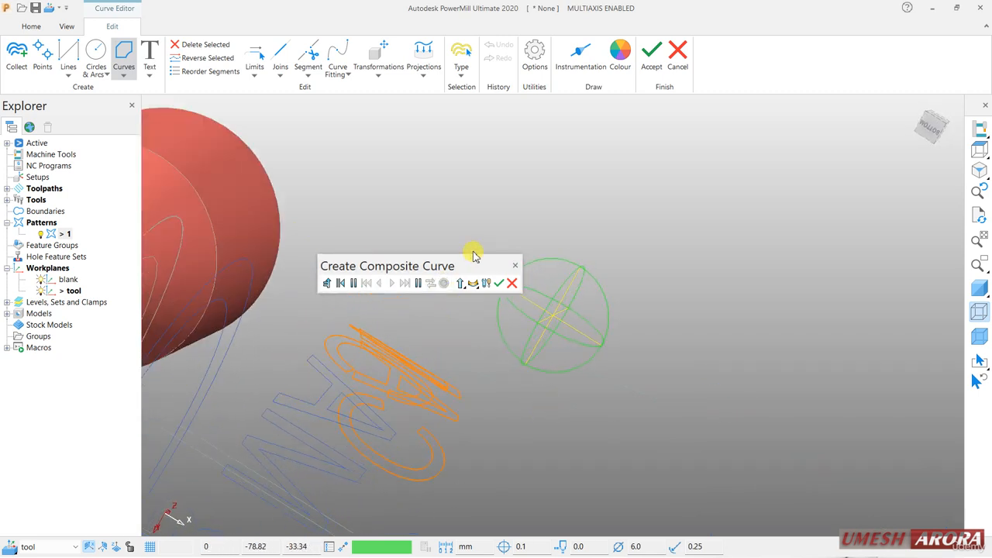
pyautogui.click(315, 372)
pyautogui.click(442, 283)
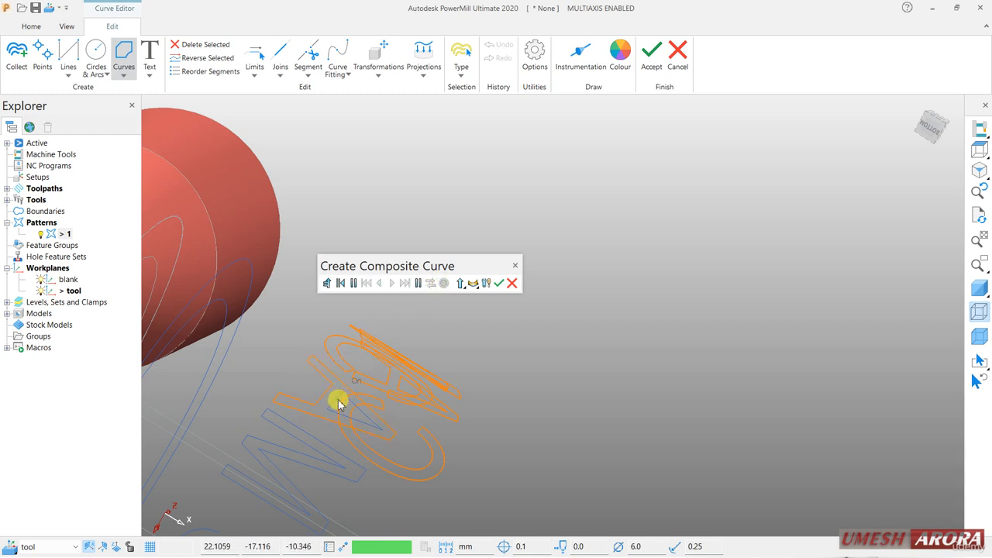
pyautogui.click(339, 403)
pyautogui.click(443, 283)
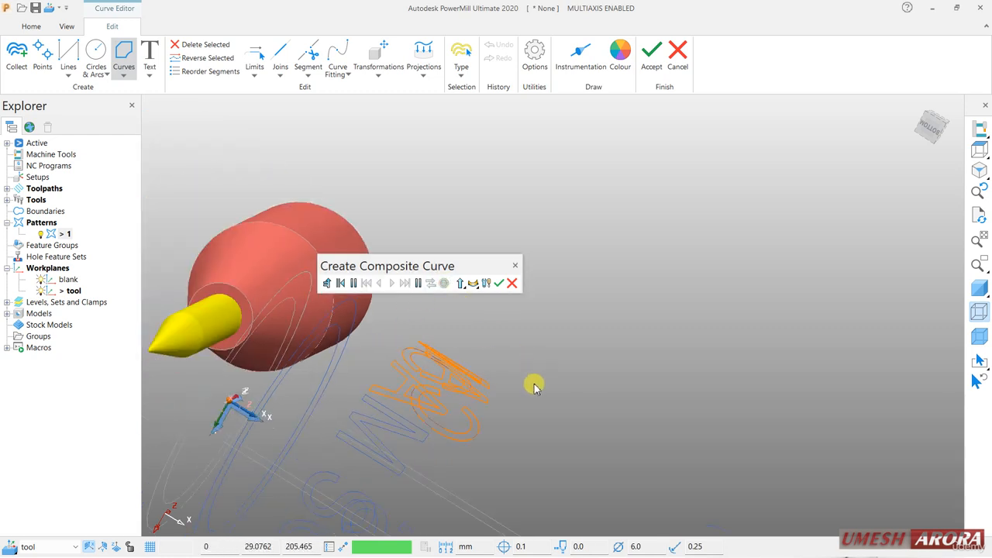
# Create composite curves from the outlines of the letter M and the first S of SOLUTIONS.
pyautogui.moveTo(535, 385); pyautogui.dragTo(558, 322, button='middle')
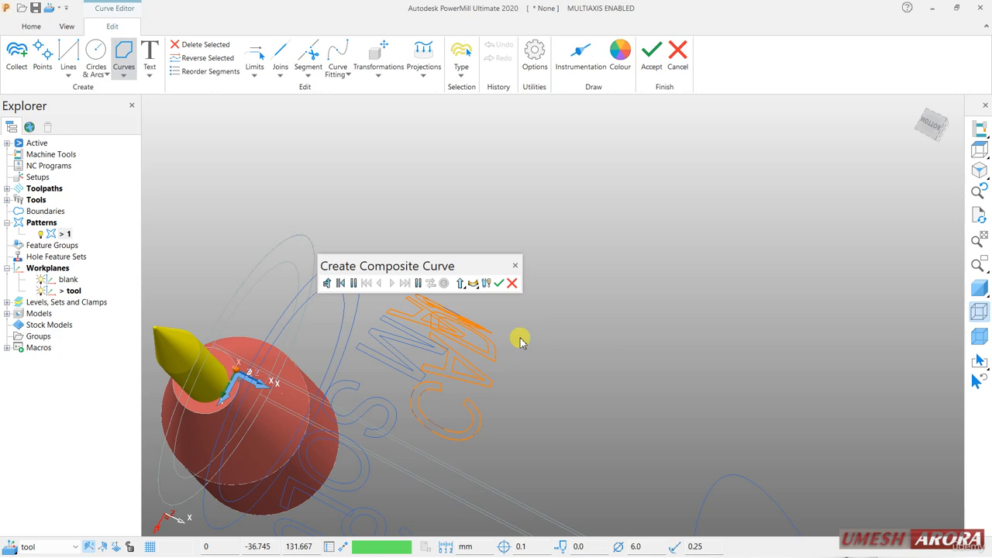
pyautogui.click(386, 360)
pyautogui.click(443, 283)
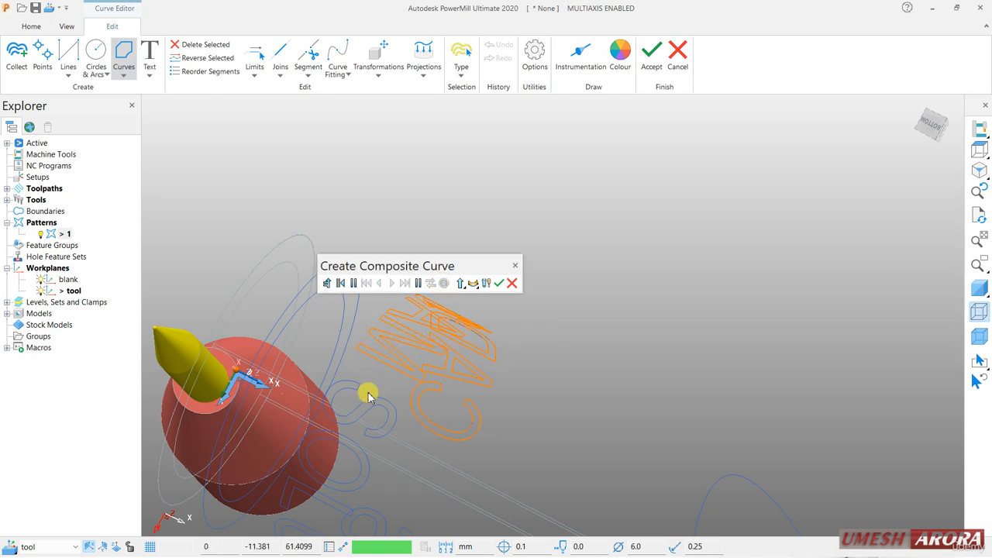
pyautogui.click(368, 402)
pyautogui.click(443, 283)
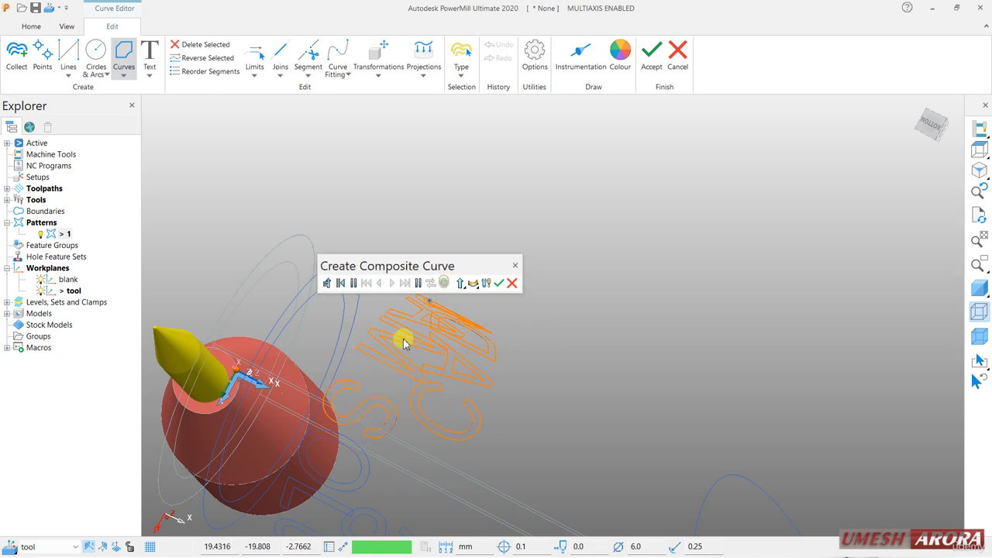
# Create composite curves from the outer and inner outlines of the first O in SOLUTIONS.
pyautogui.click(367, 459)
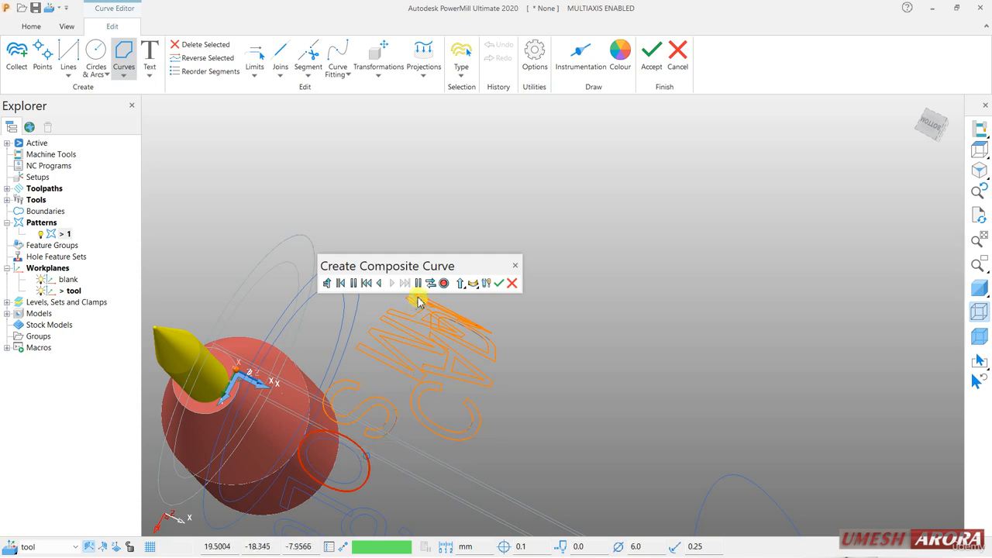
pyautogui.click(442, 283)
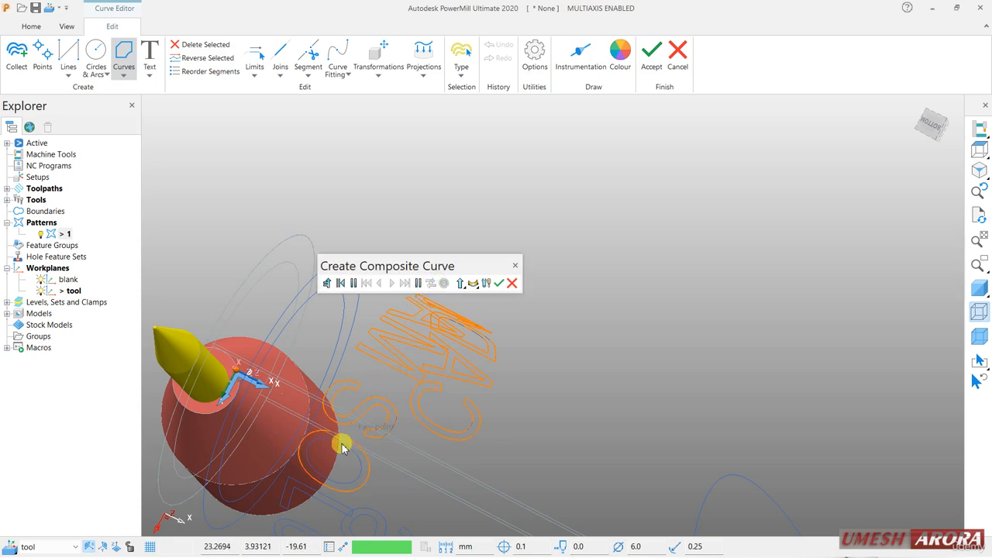
pyautogui.click(443, 283)
# Create composite curves from the outlines of the letters L, U and T in SOLUTIONS.
pyautogui.moveTo(538, 357); pyautogui.dragTo(545, 264, button='middle')
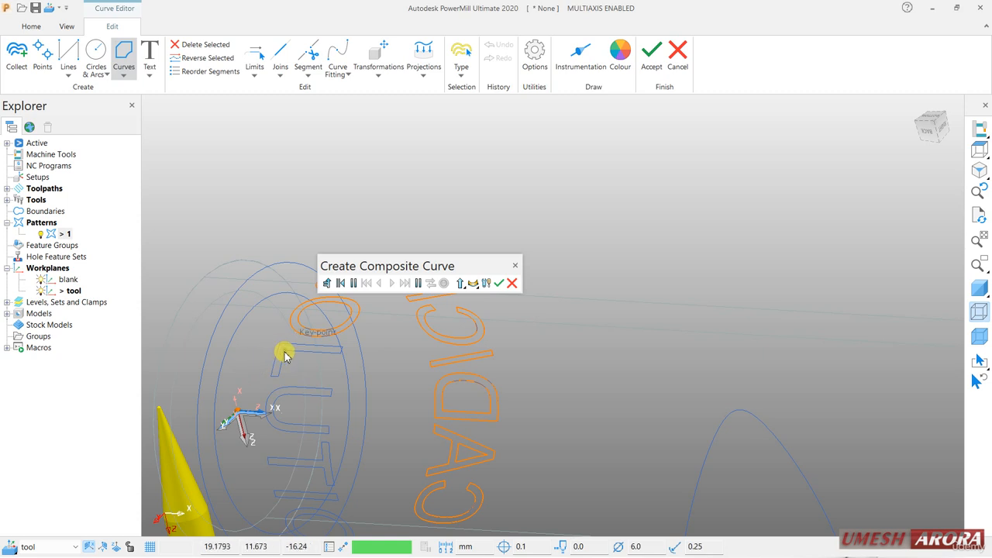
pyautogui.click(326, 345)
pyautogui.click(443, 282)
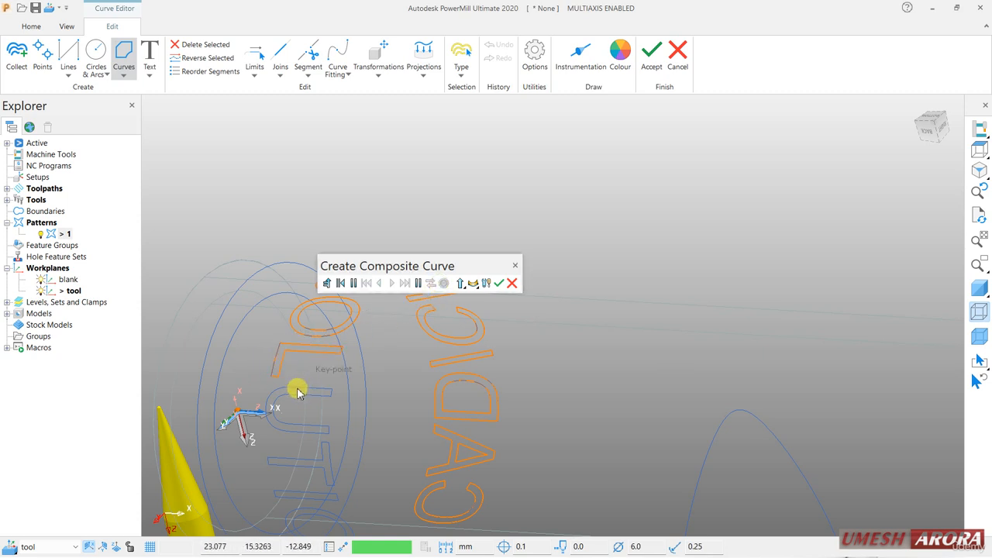
pyautogui.click(298, 391)
pyautogui.click(443, 283)
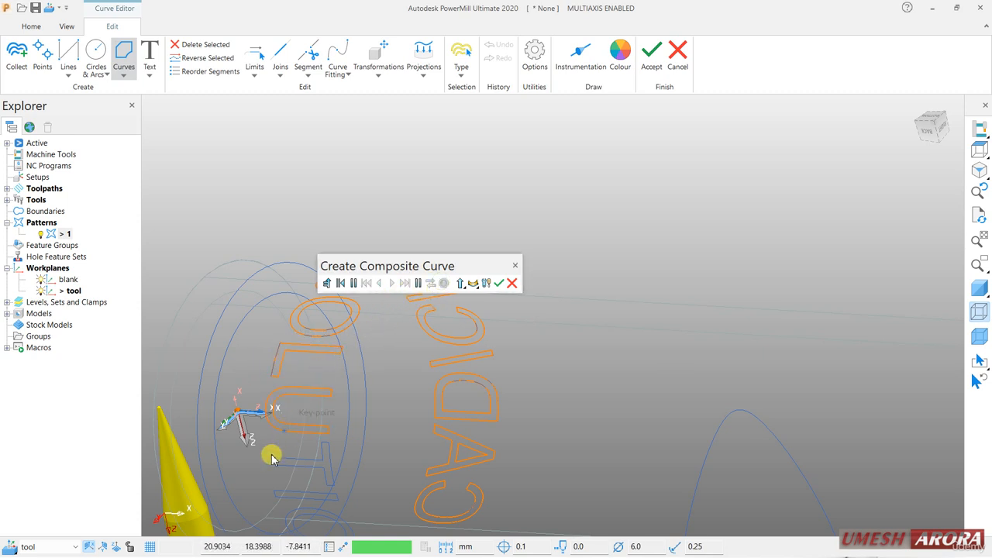
pyautogui.click(270, 458)
pyautogui.click(443, 283)
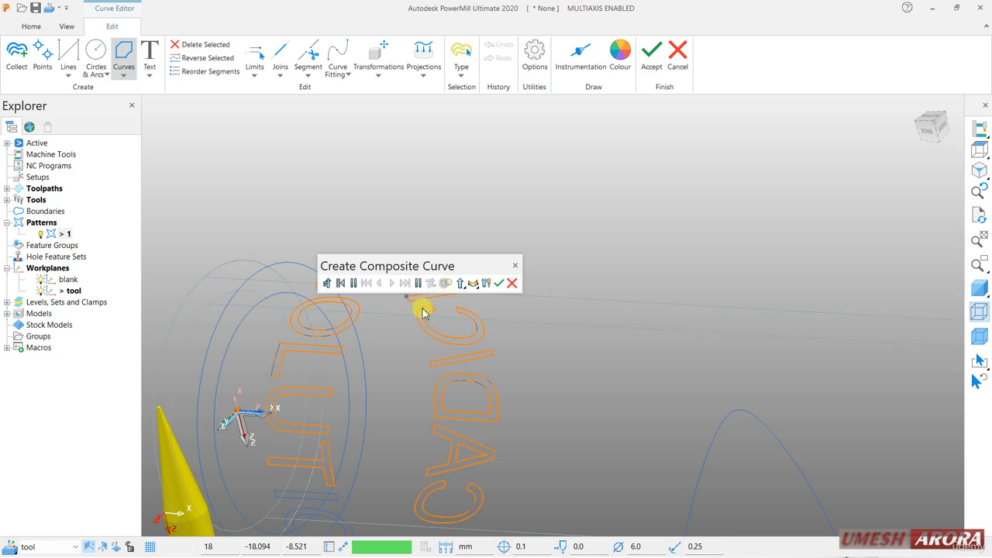
# Create composite curves from the letter I and the outer outline of the second O in SOLUTIONS.
pyautogui.moveTo(383, 418); pyautogui.dragTo(258, 211, button='middle')
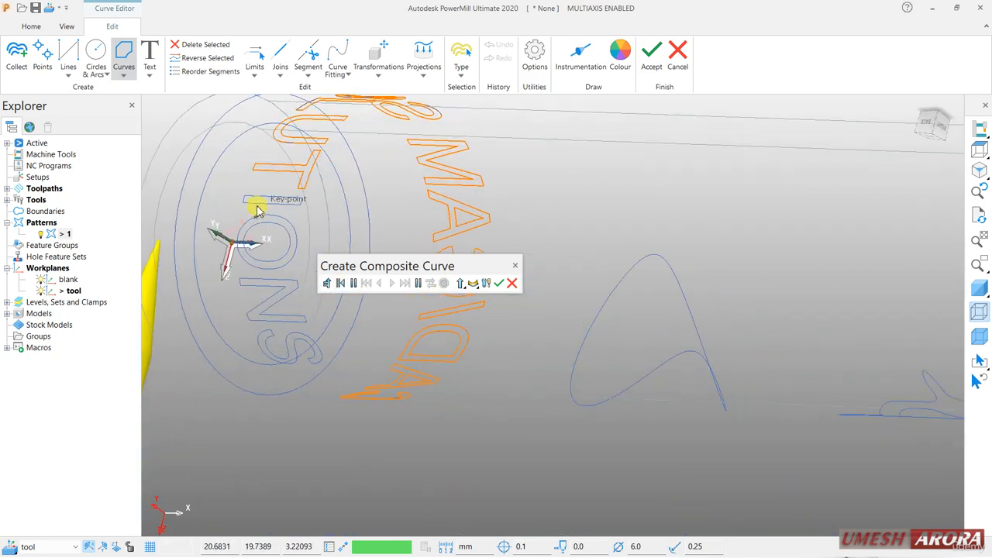
pyautogui.click(257, 203)
pyautogui.click(440, 283)
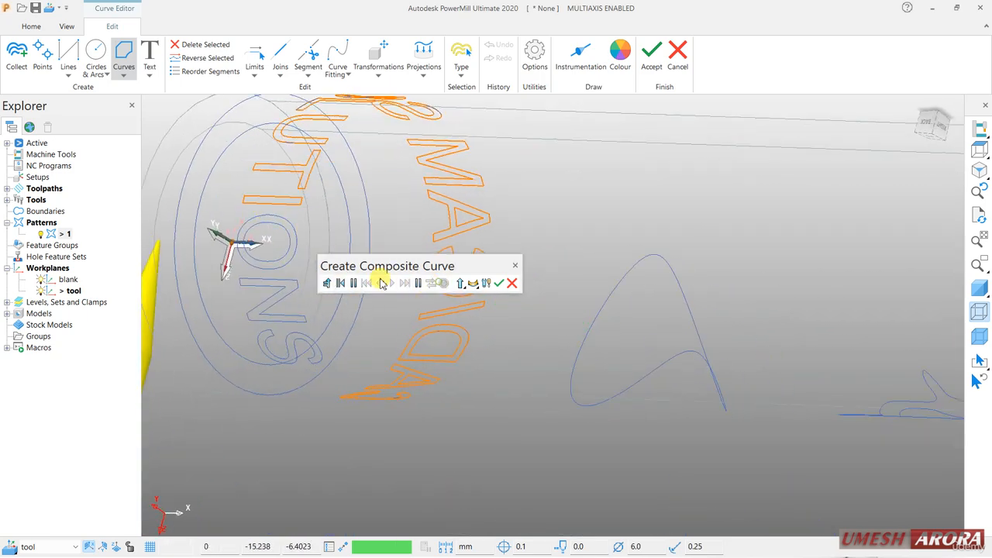
pyautogui.click(260, 221)
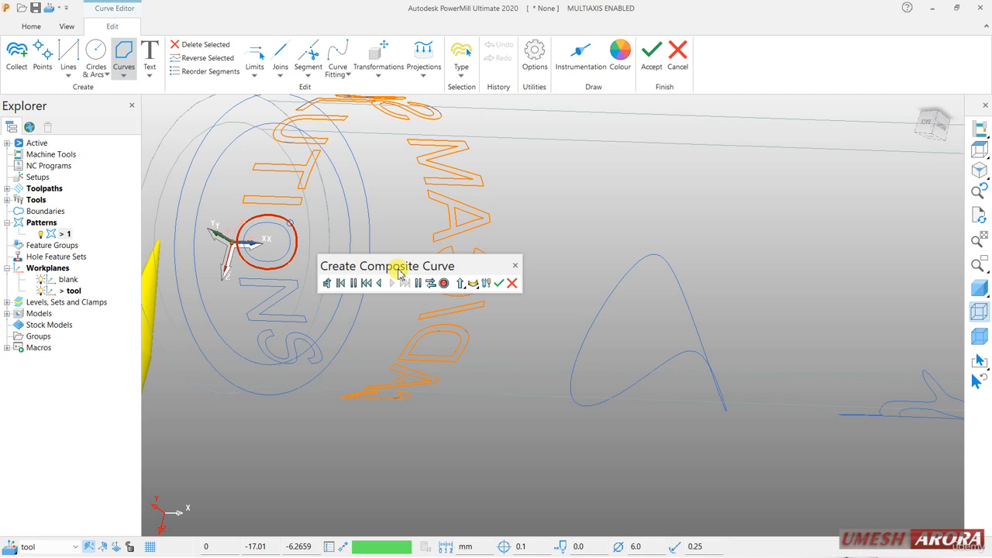
pyautogui.click(441, 285)
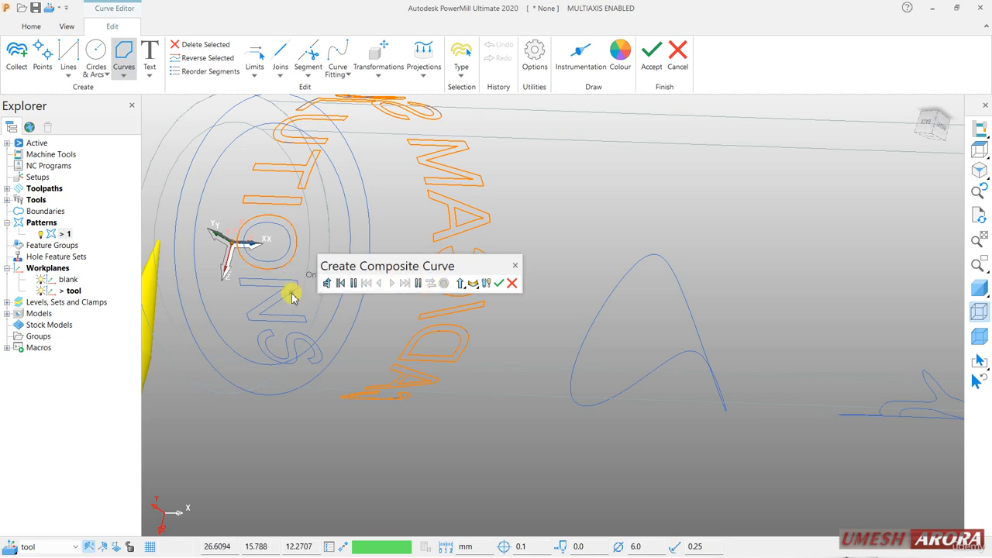
# Create composite curves from the outlines of the letters N and S at the end of SOLUTIONS.
pyautogui.click(293, 298)
pyautogui.click(441, 284)
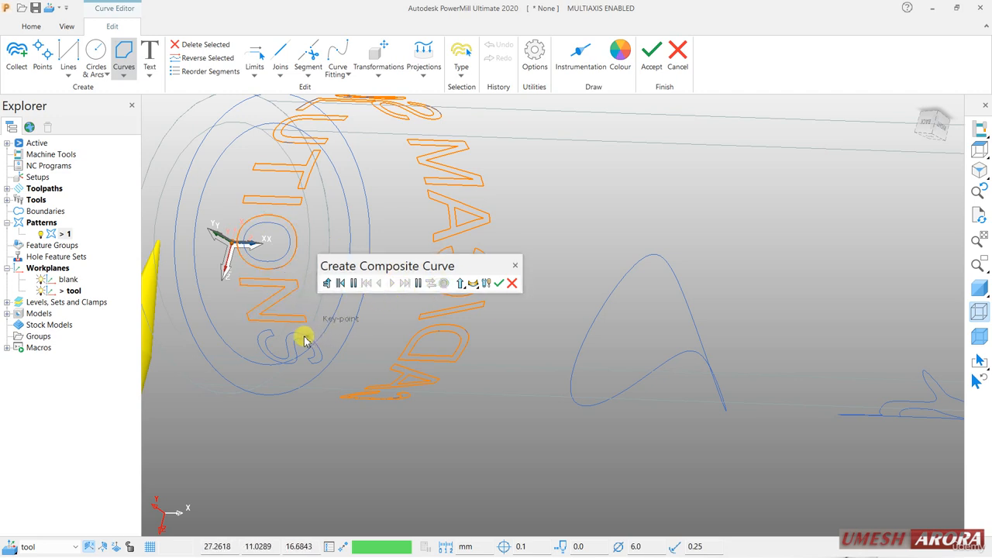
pyautogui.click(302, 341)
pyautogui.click(442, 284)
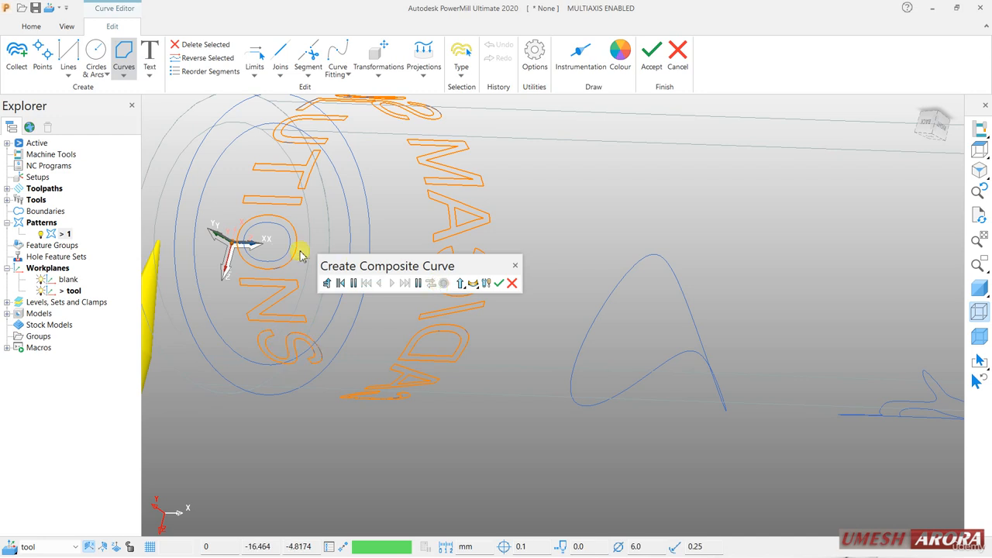
# Create a composite curve from the second O's inner outline, finish composite curve creation and accept the Curve Editor changes.
pyautogui.click(281, 264)
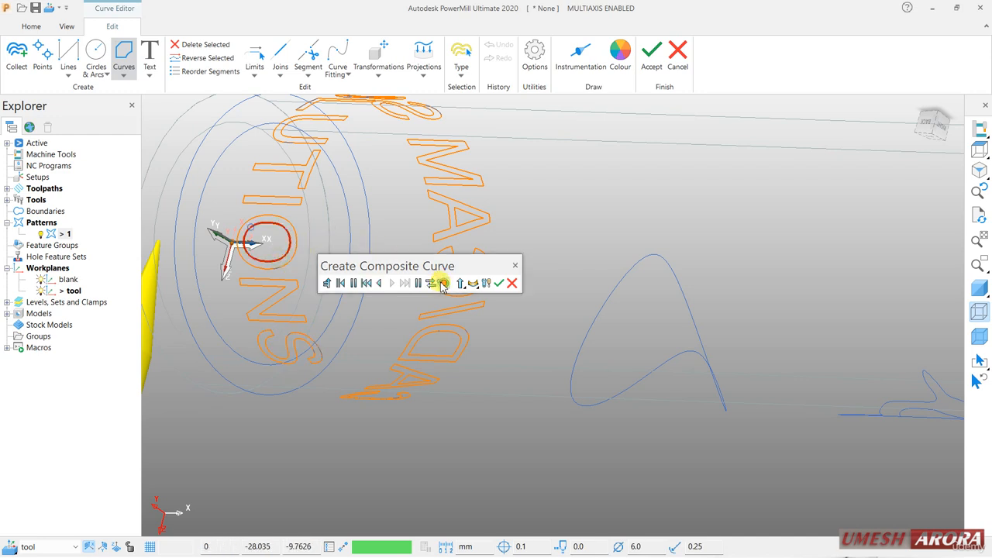
pyautogui.click(441, 284)
pyautogui.click(499, 283)
pyautogui.scroll(-5, 547, 345)
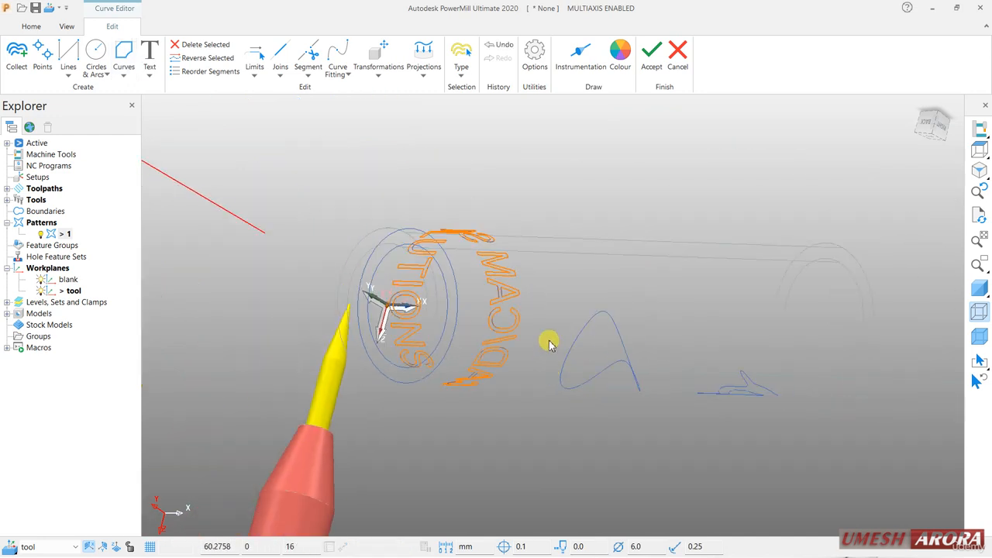
pyautogui.moveTo(708, 358); pyautogui.dragTo(766, 330, button='middle')
pyautogui.click(651, 54)
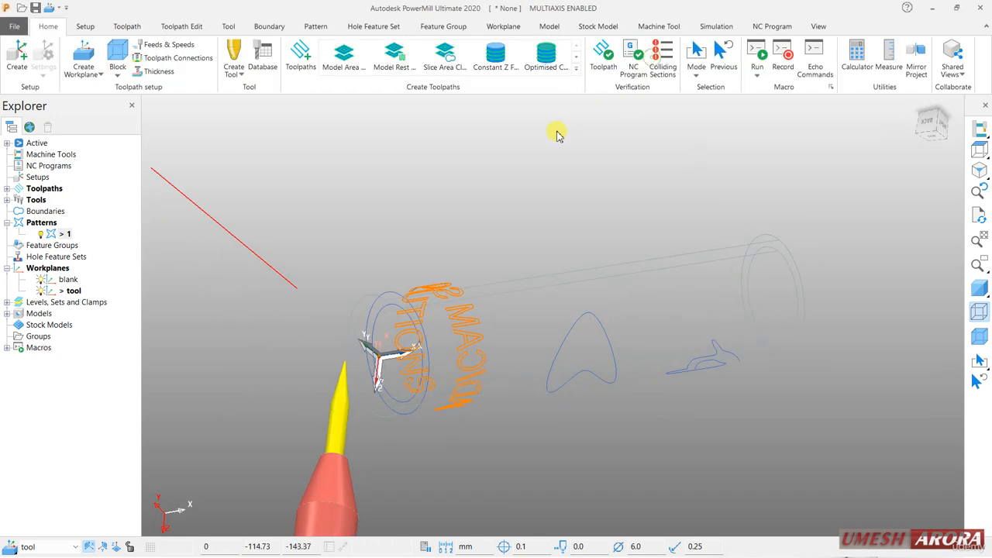
# Turn model shading back on and inspect the text pattern around the tube.
pyautogui.click(979, 287)
pyautogui.moveTo(387, 354); pyautogui.dragTo(694, 391, button='middle')
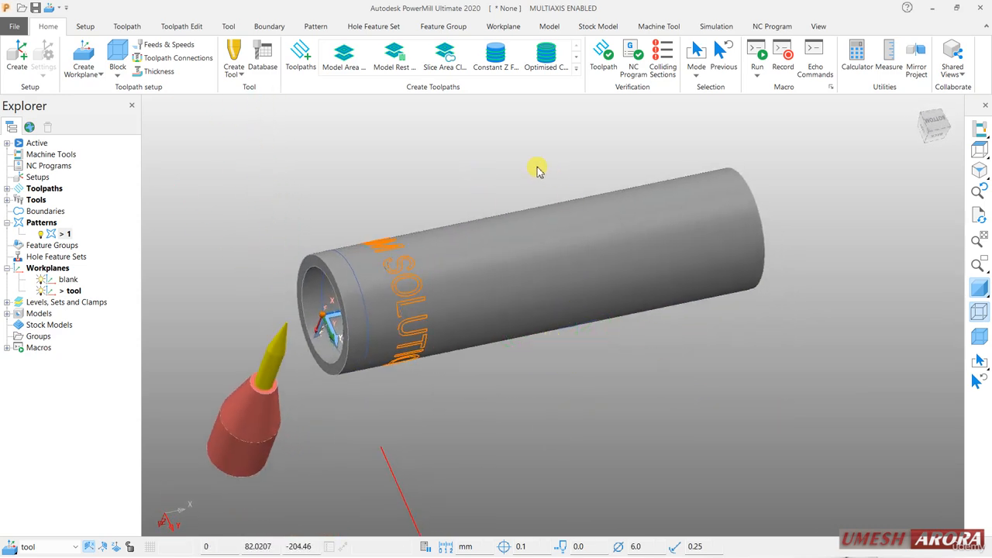
pyautogui.moveTo(534, 168); pyautogui.dragTo(487, 195, button='middle')
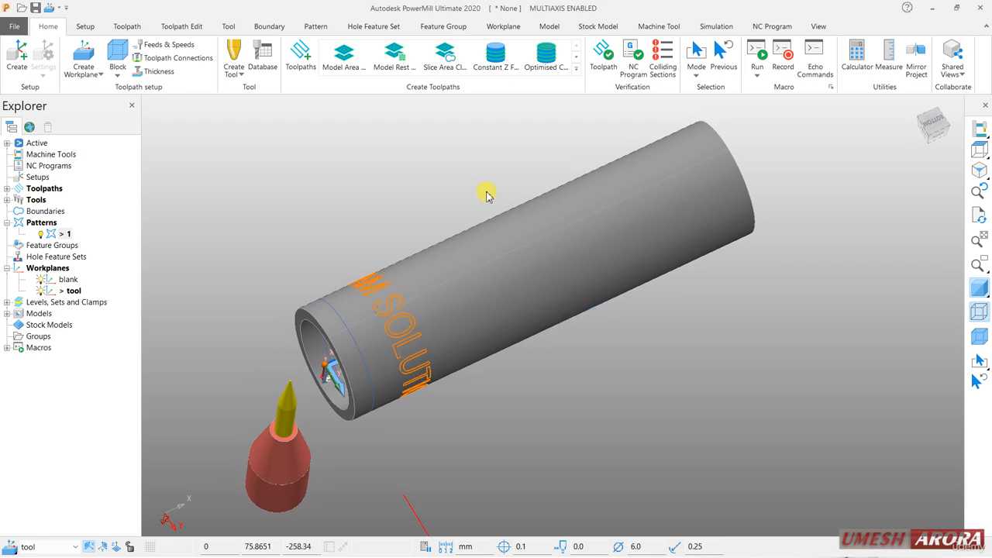
# Open the settings of Pattern Finishing toolpath 1 and choose pattern 1 as its drive curve.
pyautogui.click(7, 189)
pyautogui.rightClick(53, 203)
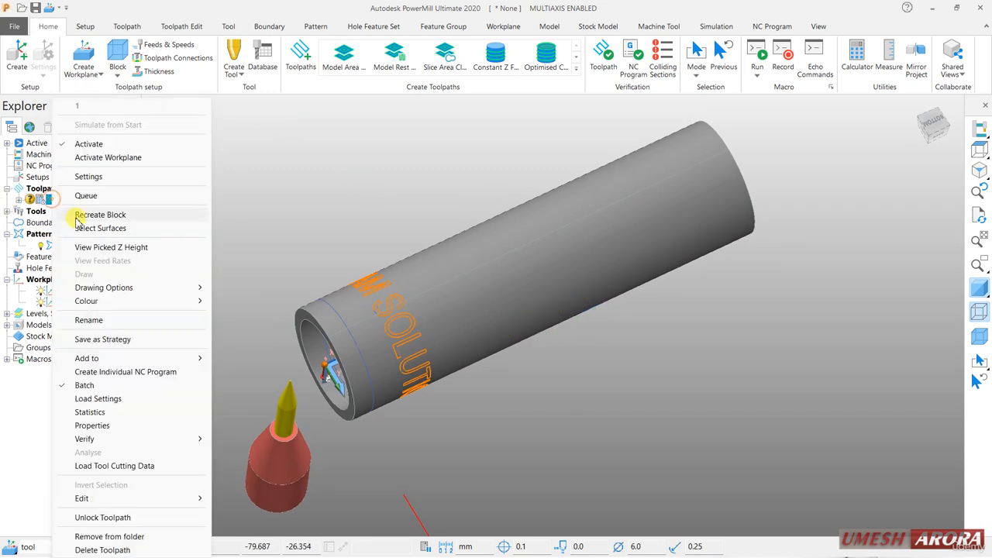
pyautogui.click(126, 177)
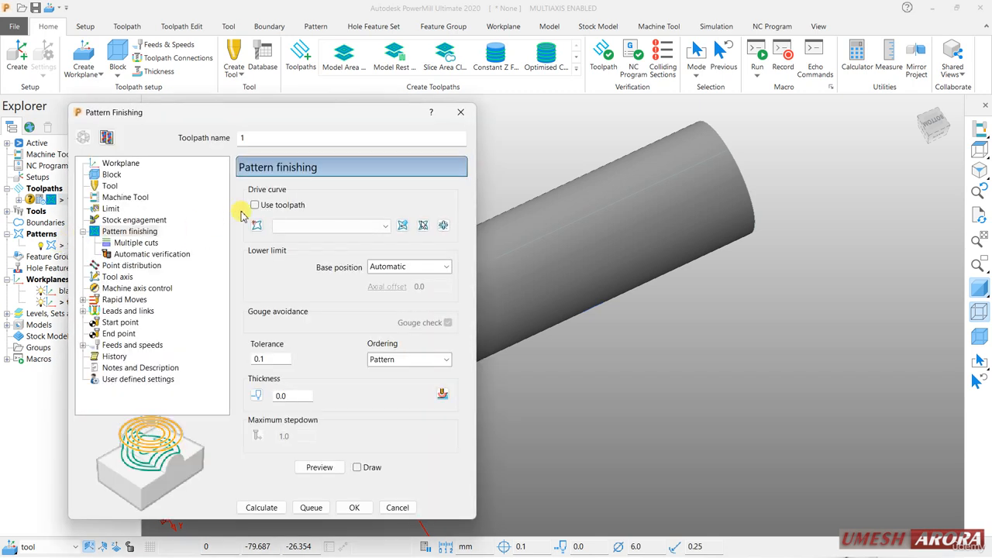
pyautogui.click(287, 226)
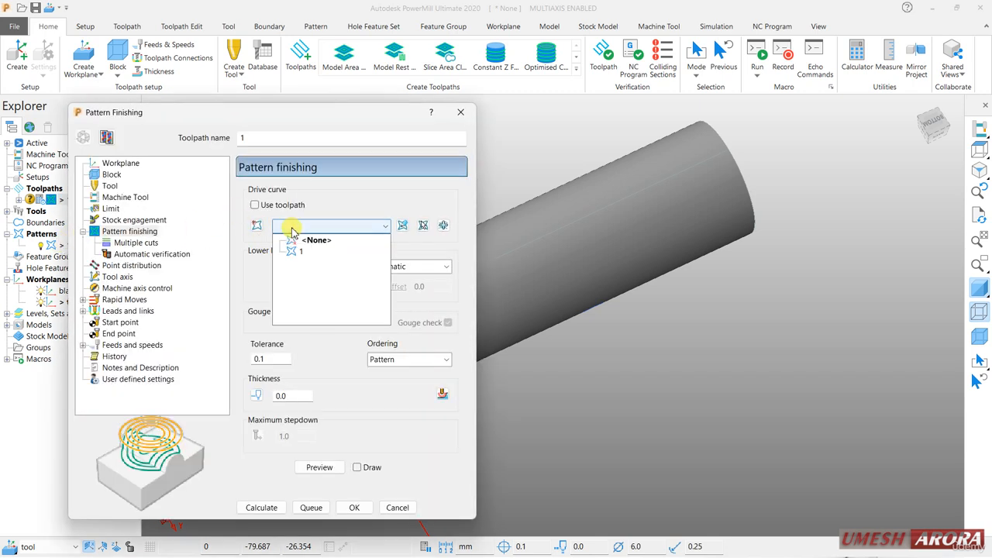
pyautogui.click(294, 251)
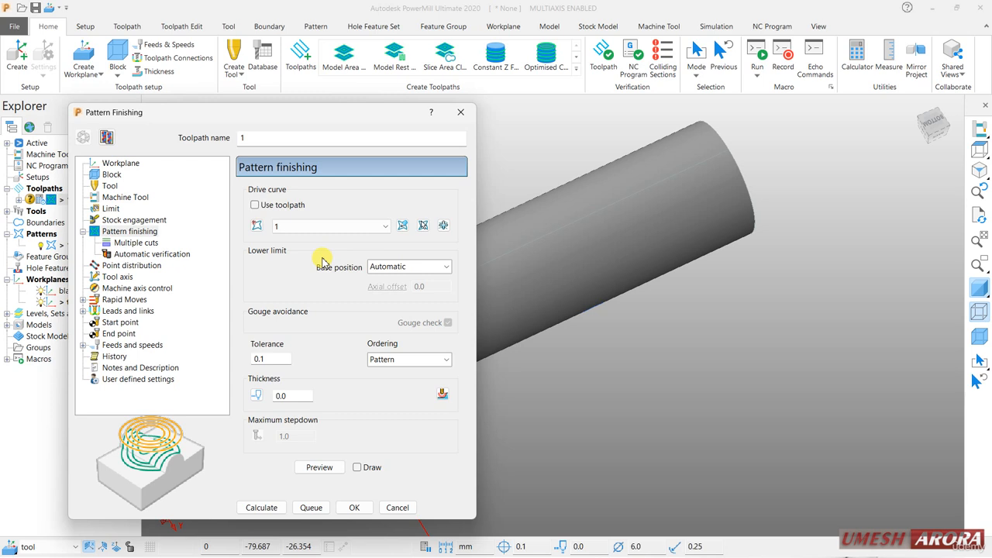
# Keep the Automatic base position and draw a preview of the pattern finishing toolpath over the tube text.
pyautogui.click(445, 267)
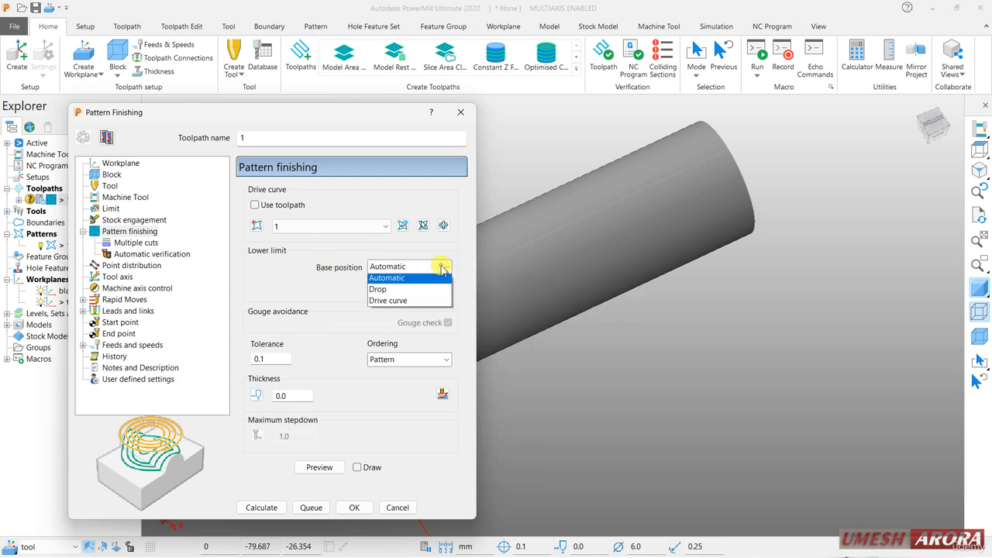
pyautogui.click(444, 268)
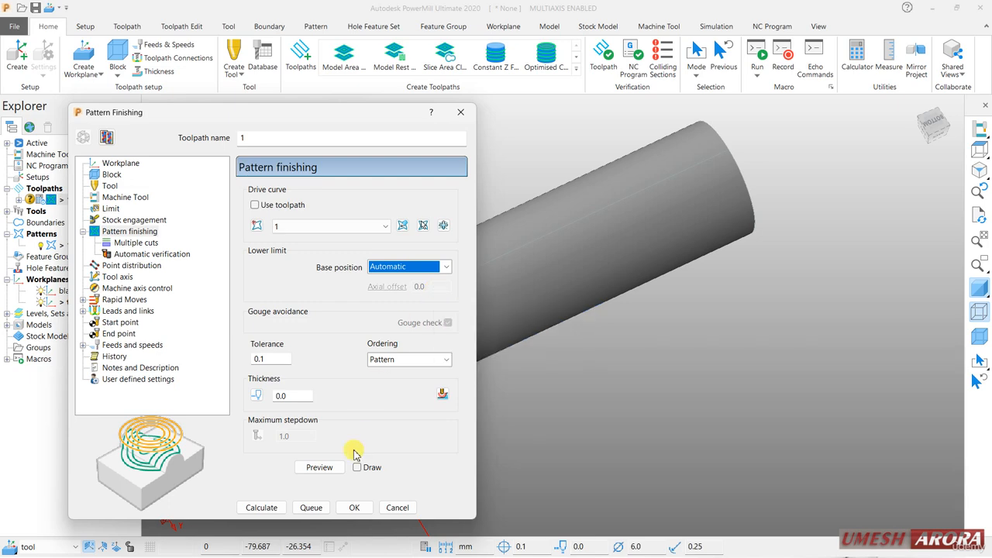
pyautogui.scroll(-5, 694, 360)
pyautogui.scroll(3, 569, 391)
pyautogui.scroll(4, 612, 381)
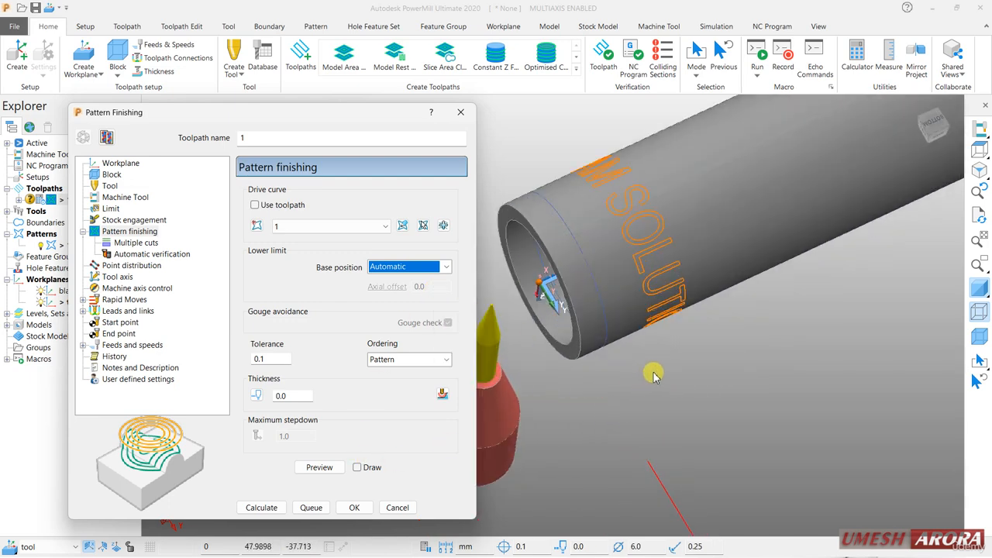
pyautogui.moveTo(739, 367); pyautogui.dragTo(624, 190, button='middle')
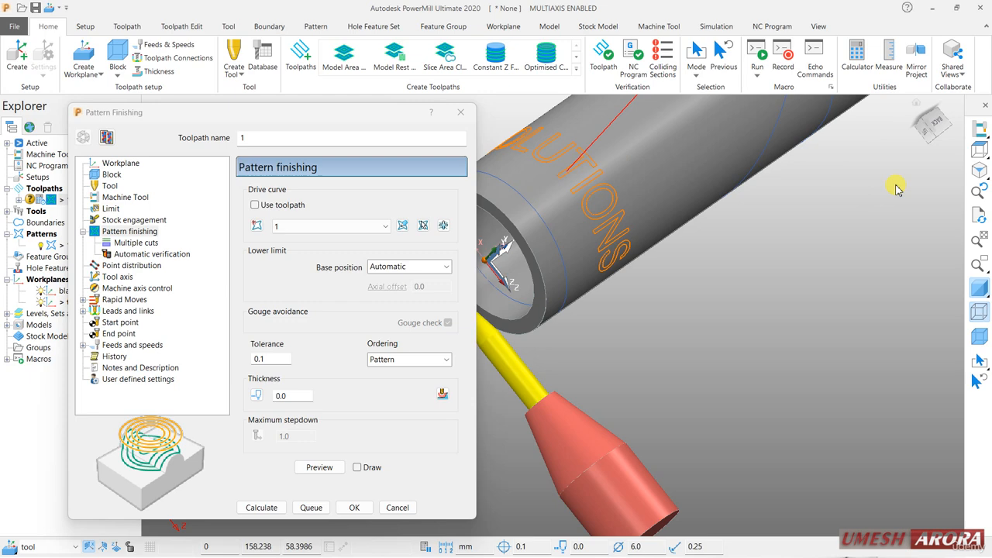
pyautogui.click(978, 170)
pyautogui.scroll(4, 549, 496)
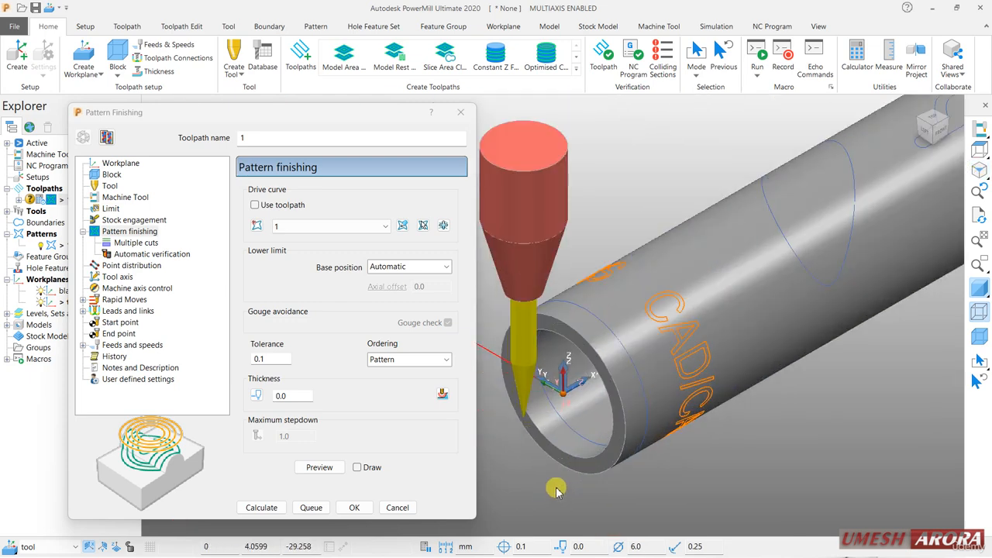
pyautogui.click(356, 467)
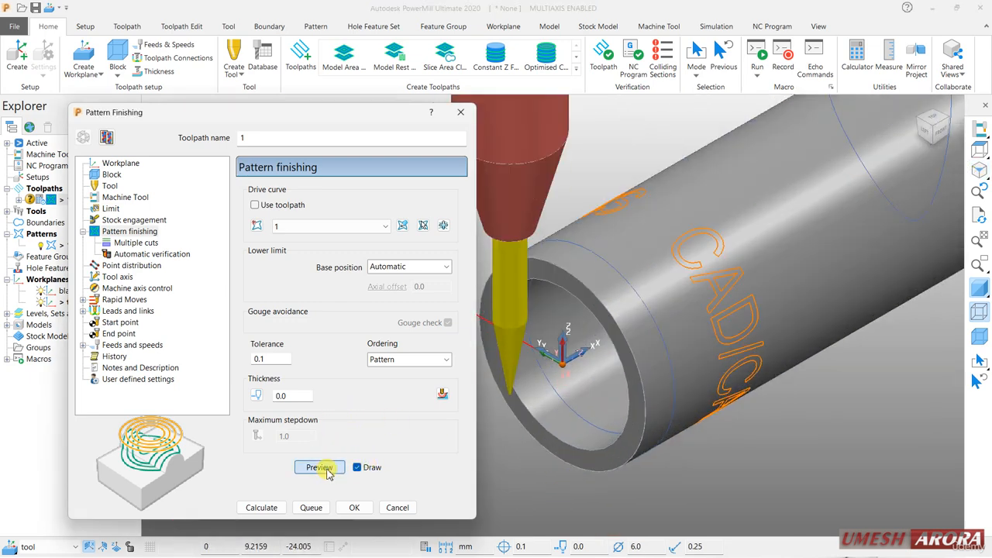
pyautogui.click(319, 467)
pyautogui.scroll(-1, 697, 330)
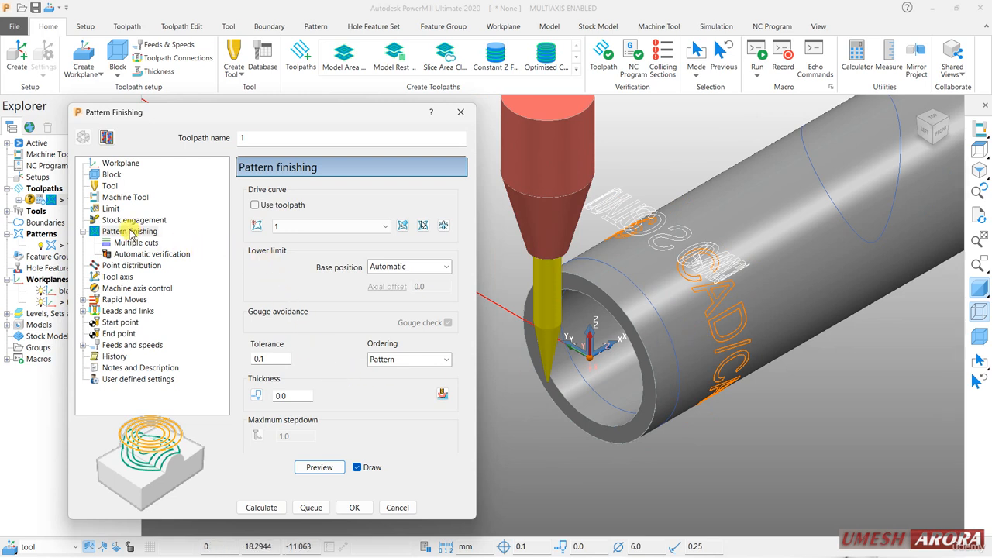
# Set the Towards line tool axis to pass through point 0, 0, 0 with direction 1, 0, 0.
pyautogui.click(136, 243)
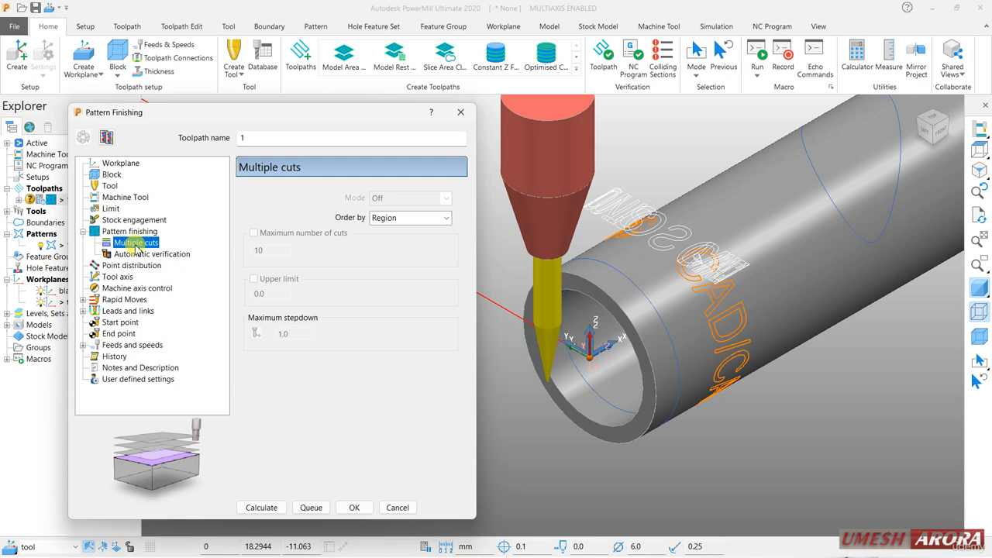
pyautogui.click(122, 277)
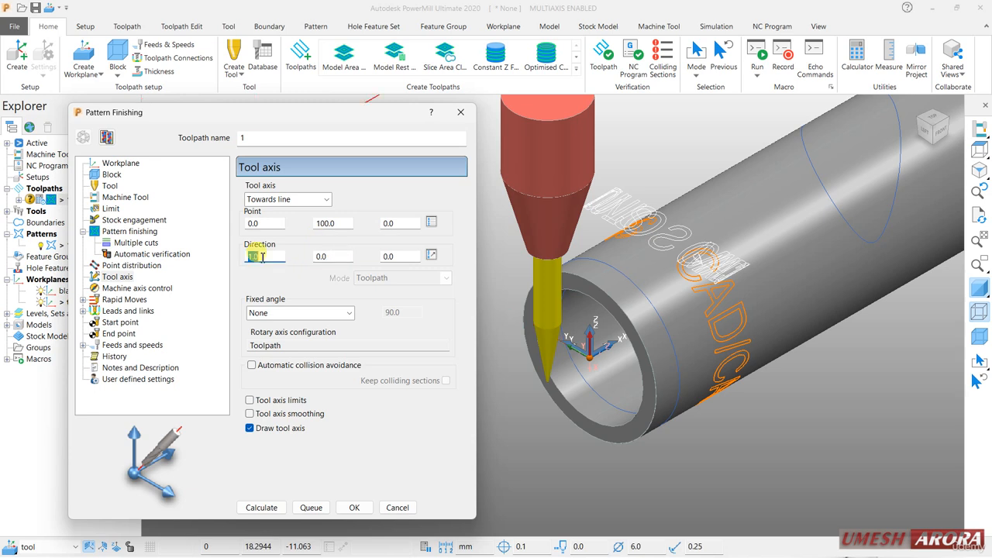
pyautogui.scroll(-5, 725, 284)
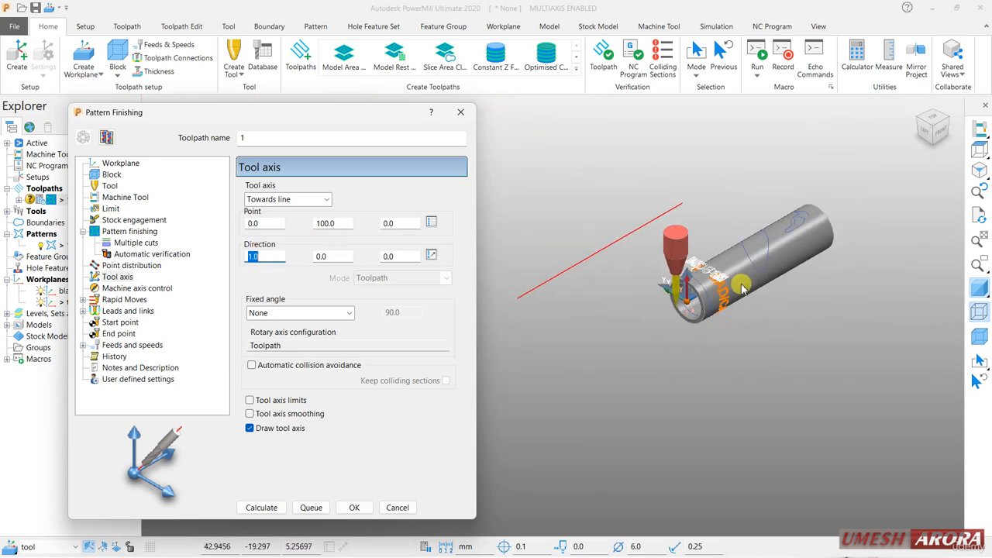
pyautogui.scroll(2, 732, 290)
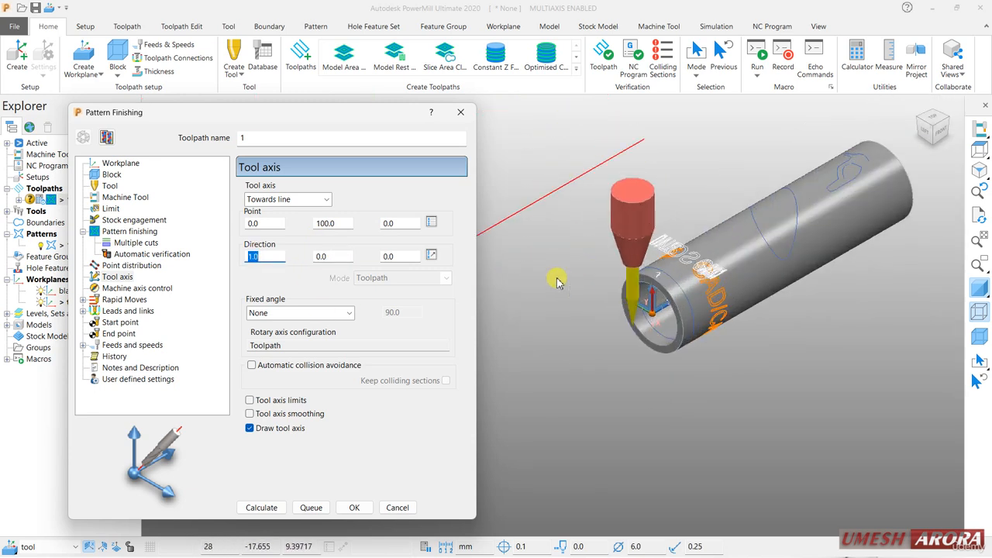
pyautogui.doubleClick(334, 222)
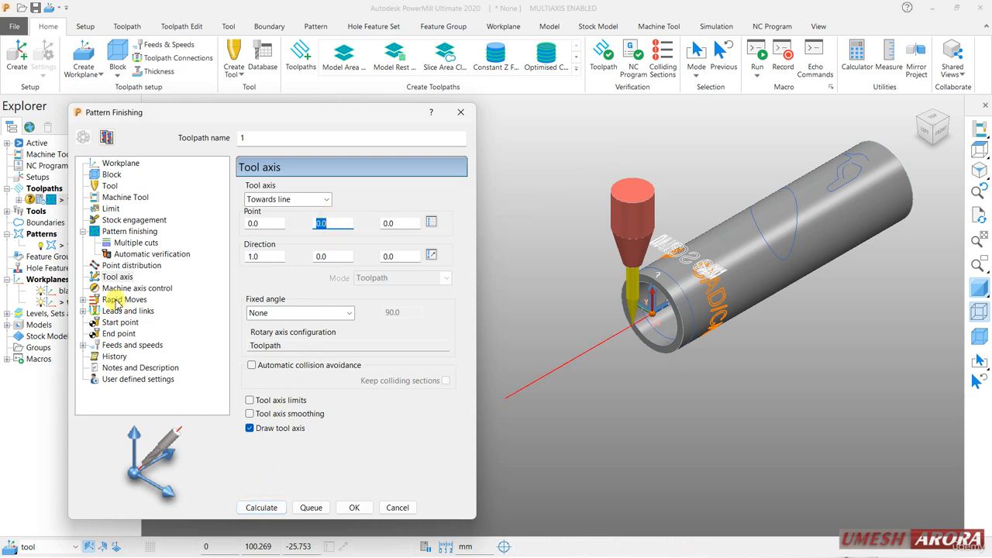
# Calculate the cylindrical rapid-move safe area relative to workplane blank, and calculate the toolpath.
pyautogui.click(124, 300)
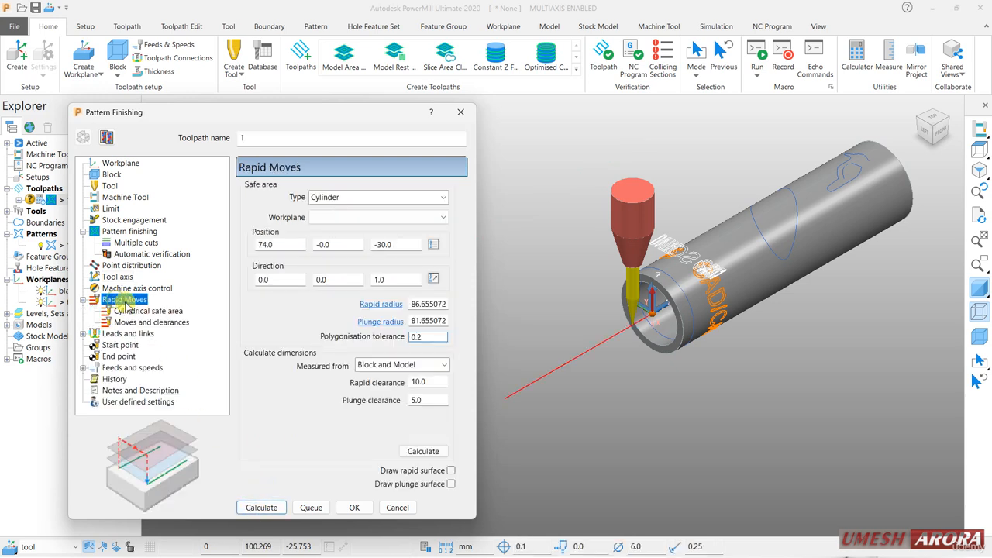
pyautogui.click(423, 452)
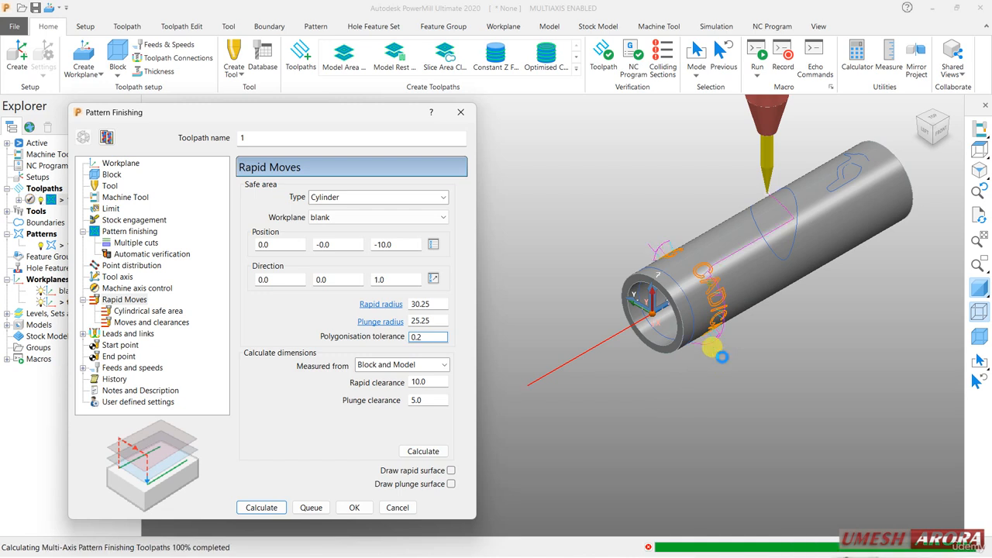
pyautogui.scroll(5, 740, 306)
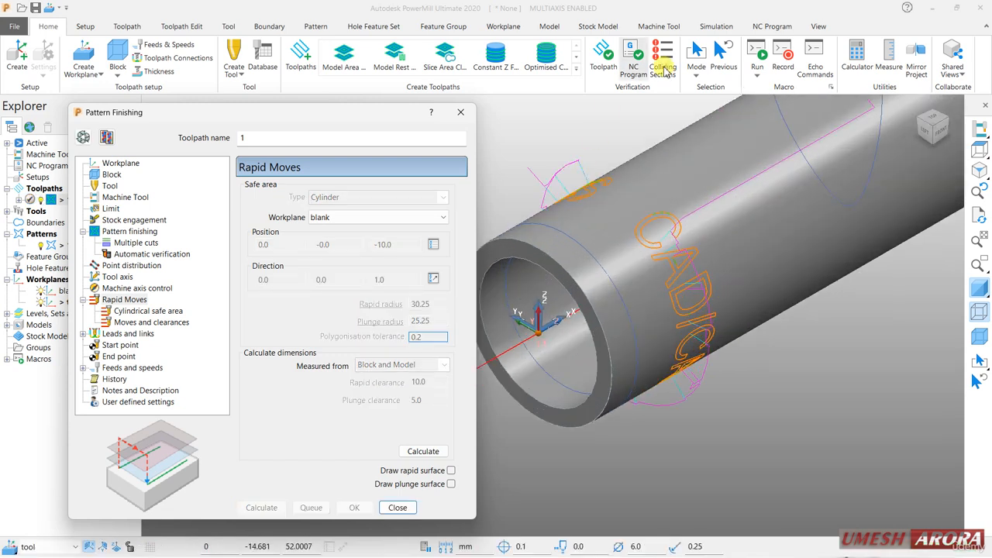
# Simulate toolpath 1 on the ViewMill stock, replay it from the beginning, and halt the stock simulation.
pyautogui.click(717, 26)
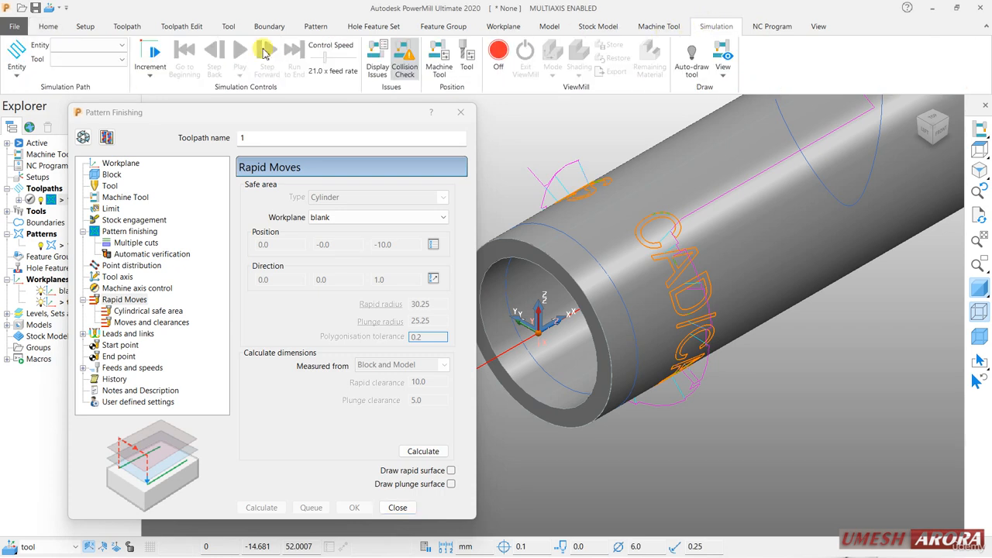
pyautogui.click(89, 45)
pyautogui.click(89, 93)
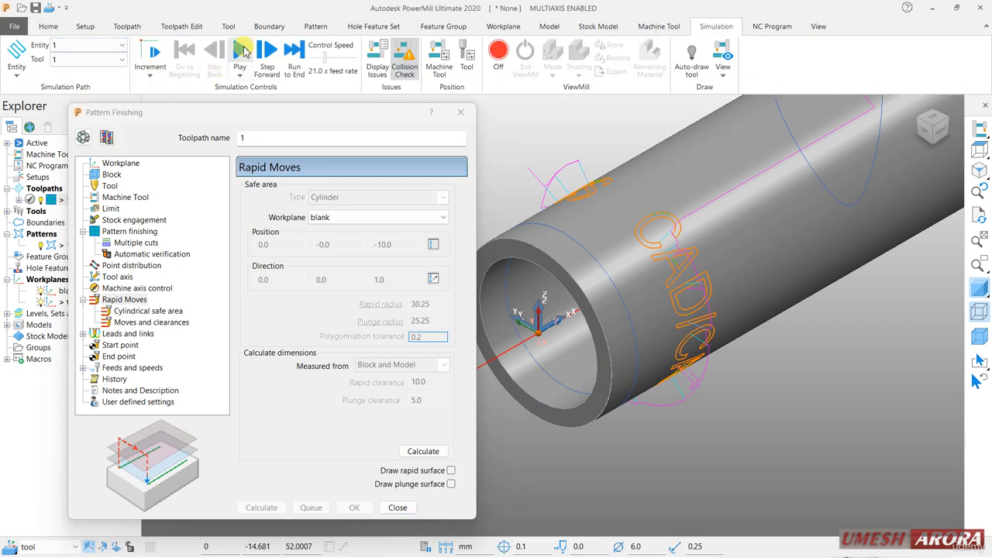
pyautogui.click(240, 51)
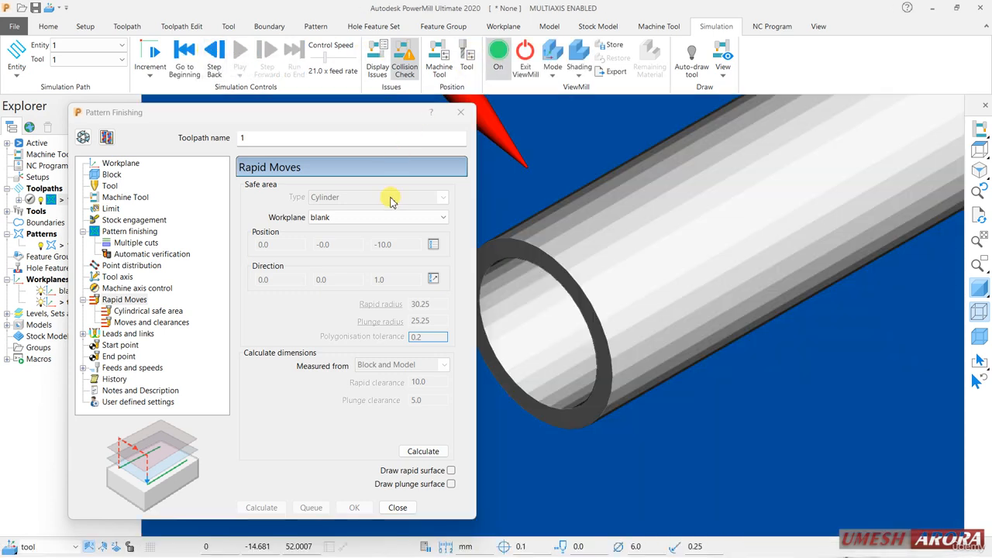
pyautogui.click(184, 62)
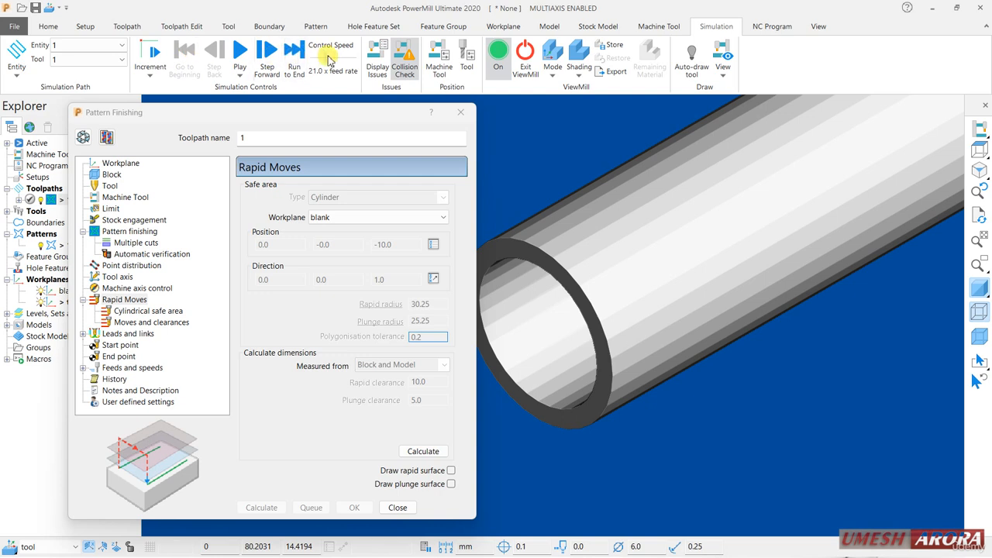
pyautogui.click(240, 51)
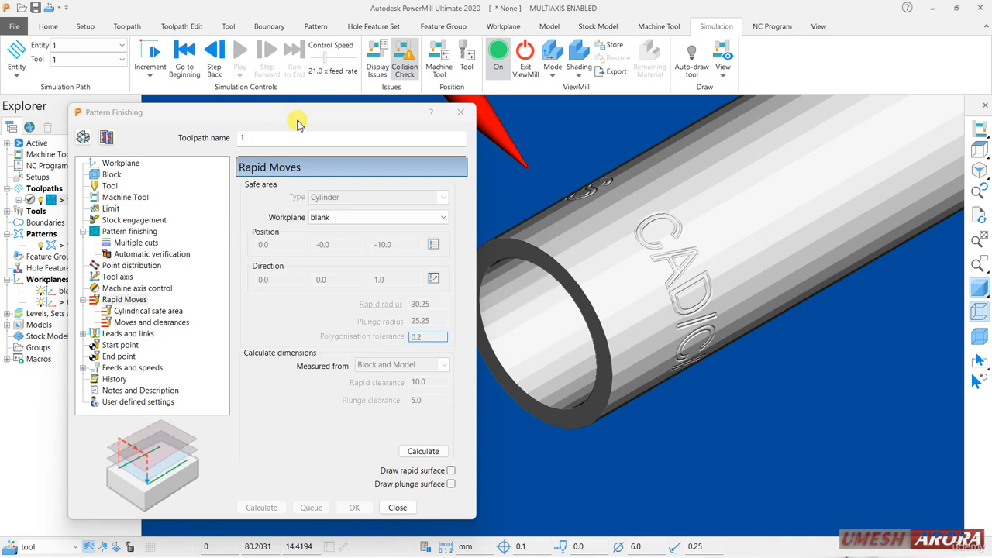
pyautogui.click(527, 58)
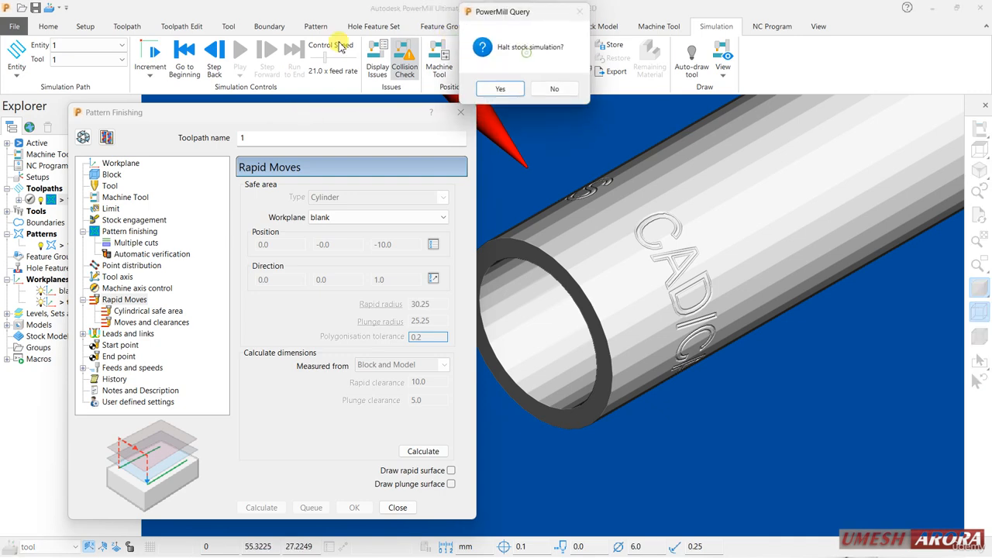
pyautogui.click(502, 87)
pyautogui.click(48, 26)
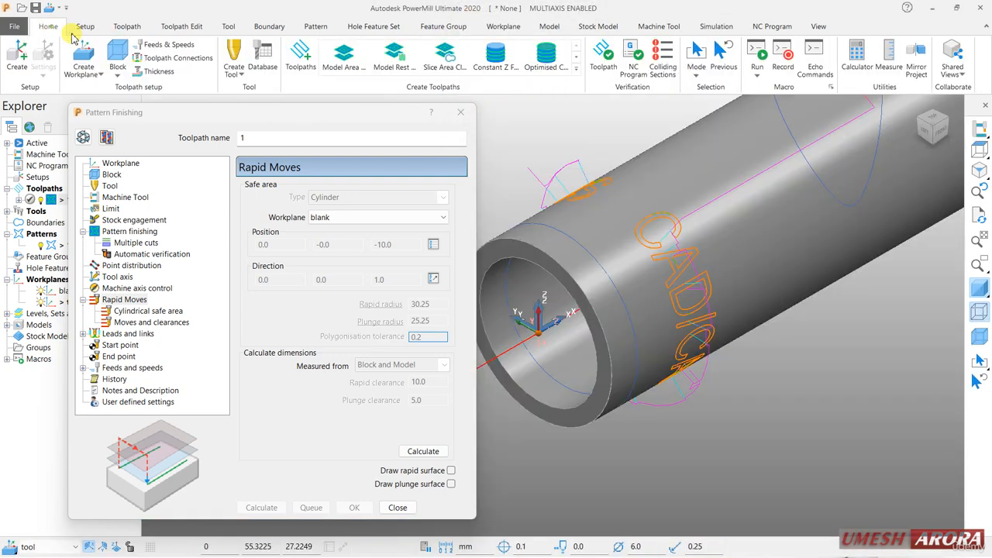
# Reopen toolpath 1 for editing, set its base position to Drive curve with an axial offset of 1.0, and recalculate it.
pyautogui.click(82, 138)
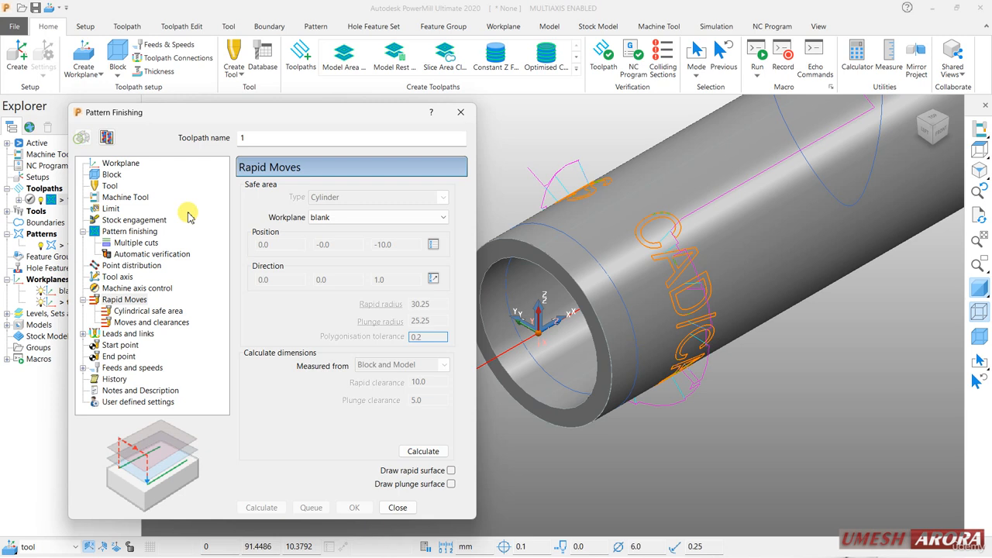
pyautogui.click(147, 233)
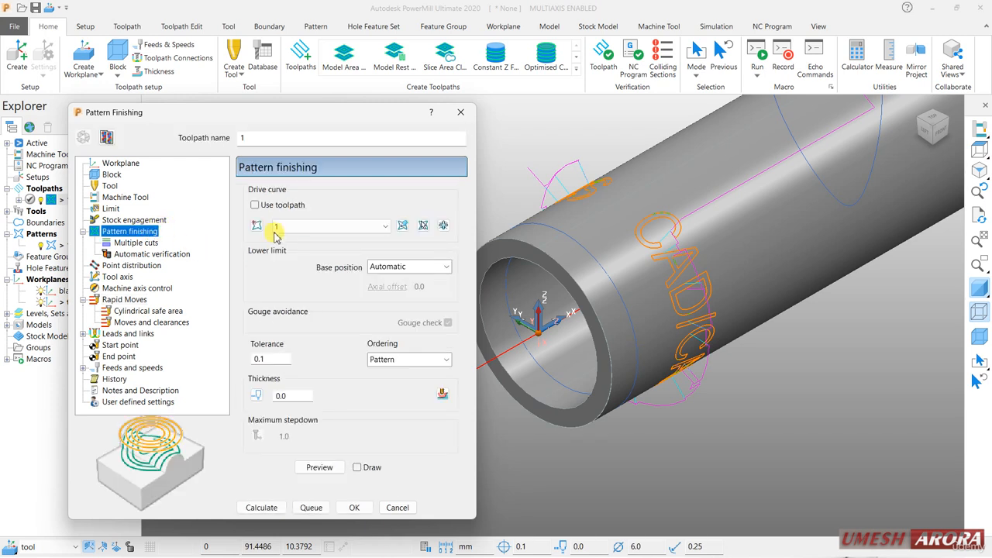
pyautogui.click(384, 266)
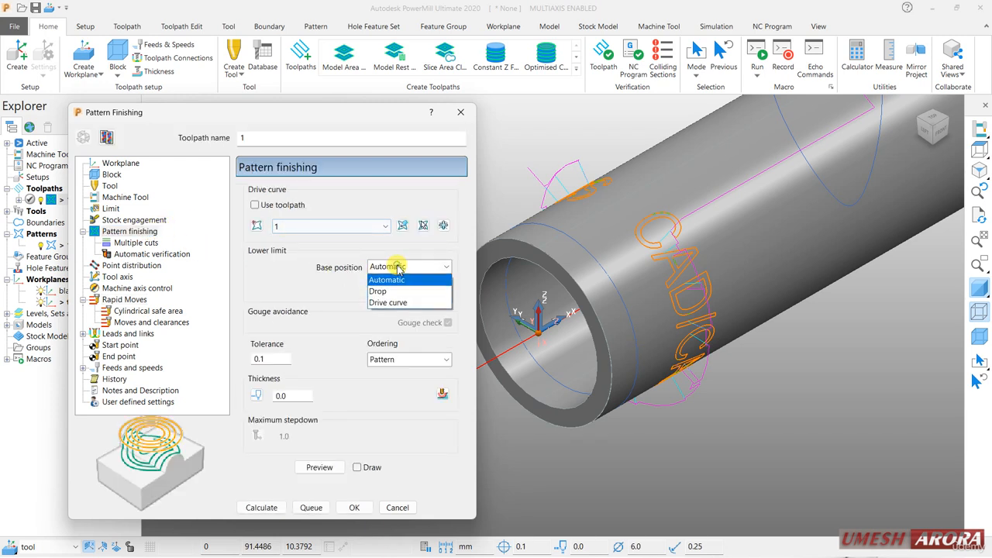
pyautogui.click(390, 304)
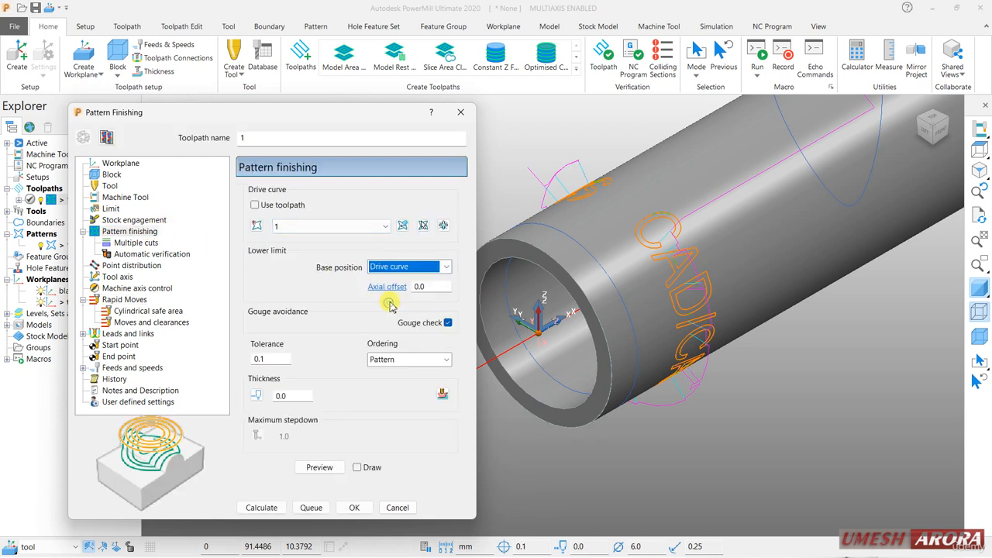
pyautogui.doubleClick(434, 287)
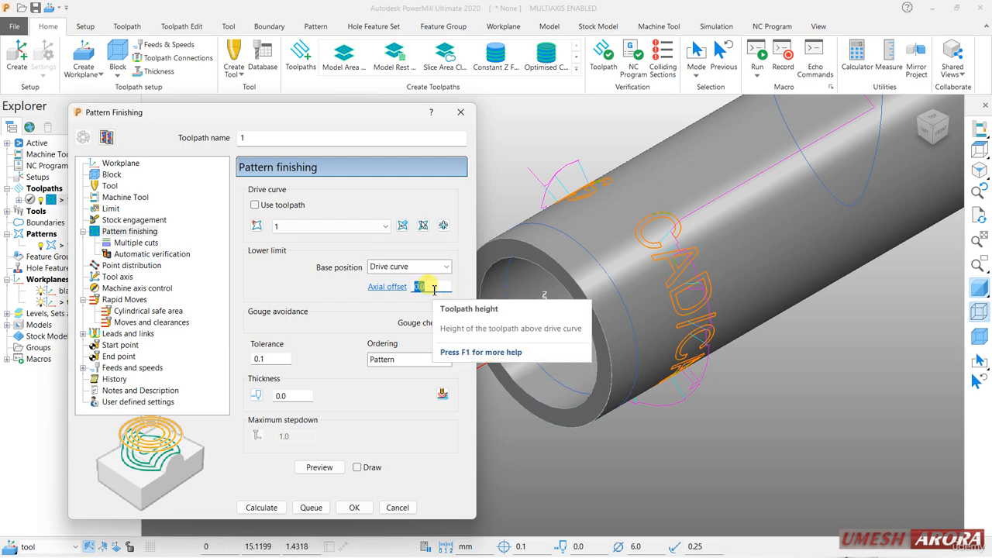
pyautogui.write('1')
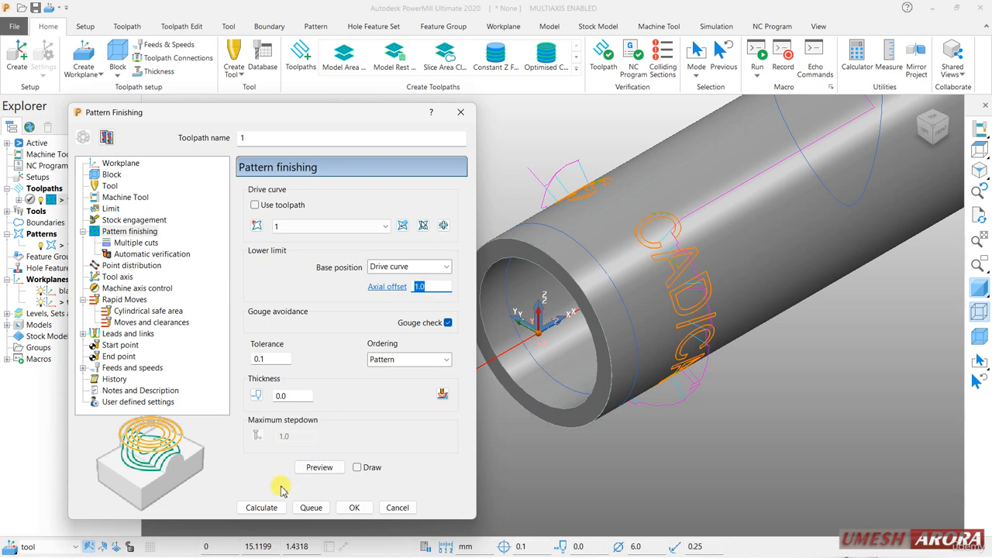
pyautogui.click(261, 508)
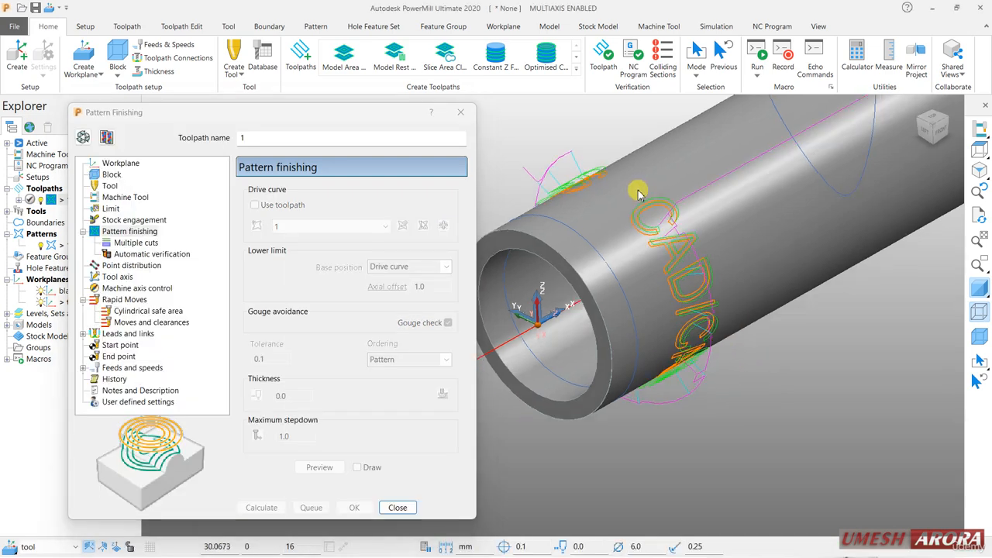
# Reopen toolpath 1 for editing, set the axial offset to -0.5, and recalculate it.
pyautogui.moveTo(637, 194); pyautogui.dragTo(656, 242, button='middle')
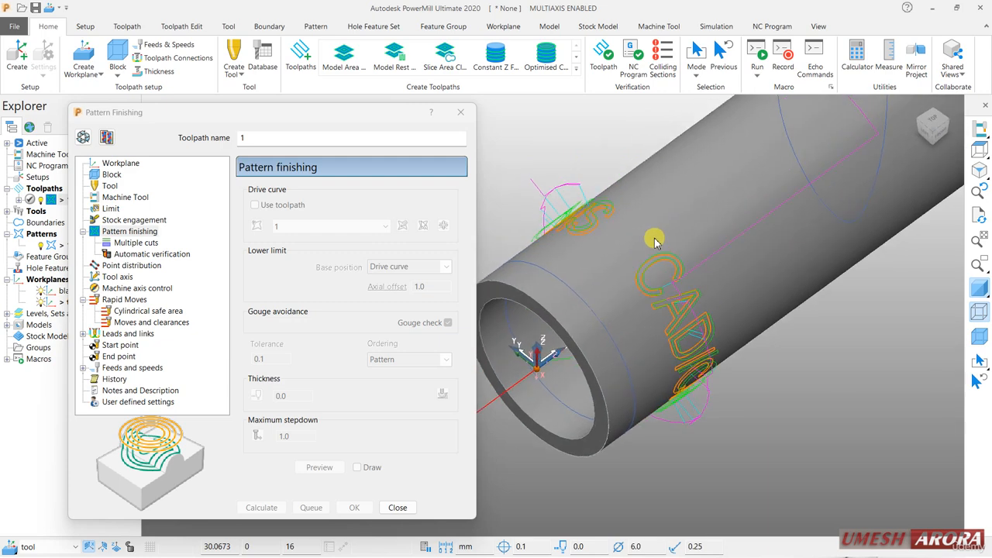
pyautogui.click(83, 137)
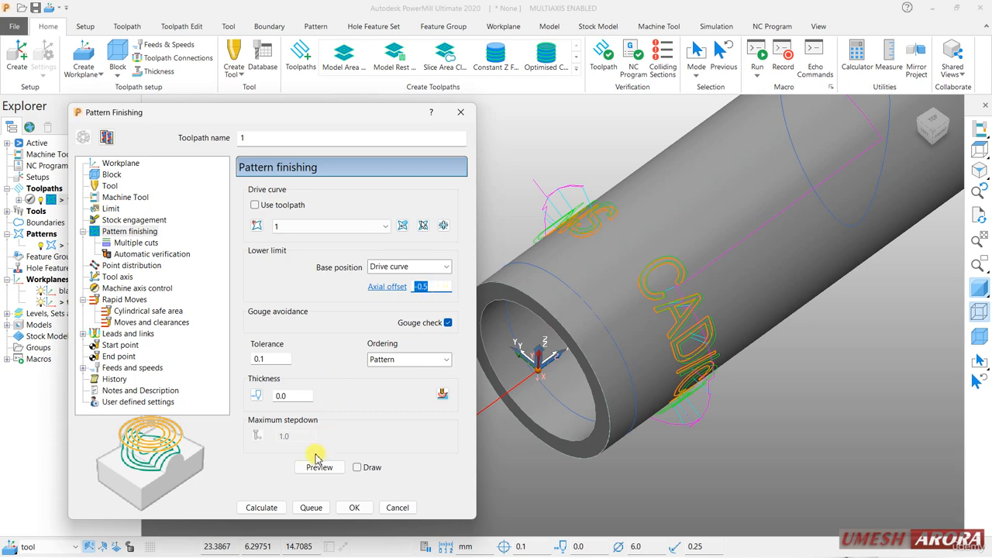
pyautogui.click(274, 507)
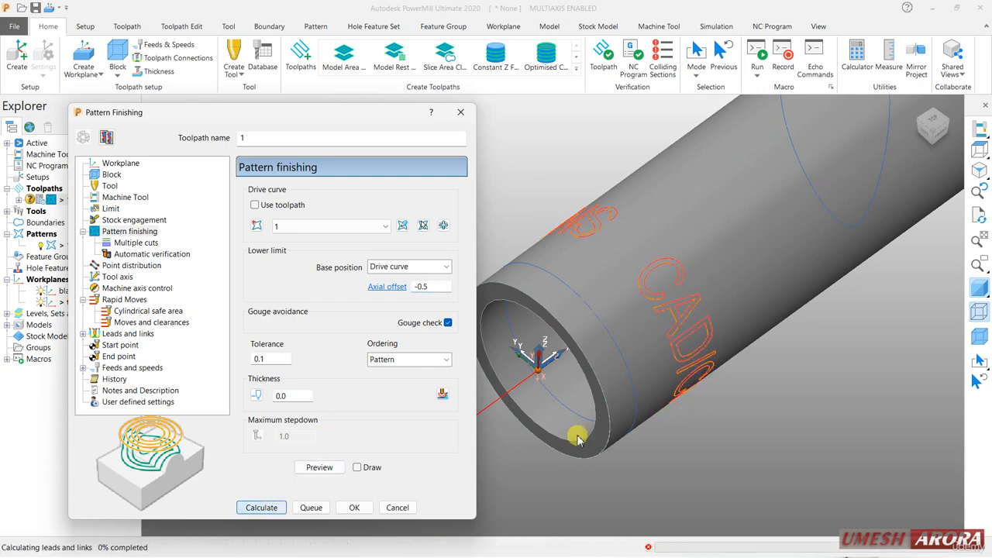
# Turn off model shading and examine closely how the calculated toolpath follows the letter curves.
pyautogui.click(978, 289)
pyautogui.moveTo(590, 256); pyautogui.dragTo(595, 239, button='middle')
pyautogui.scroll(5, 589, 246)
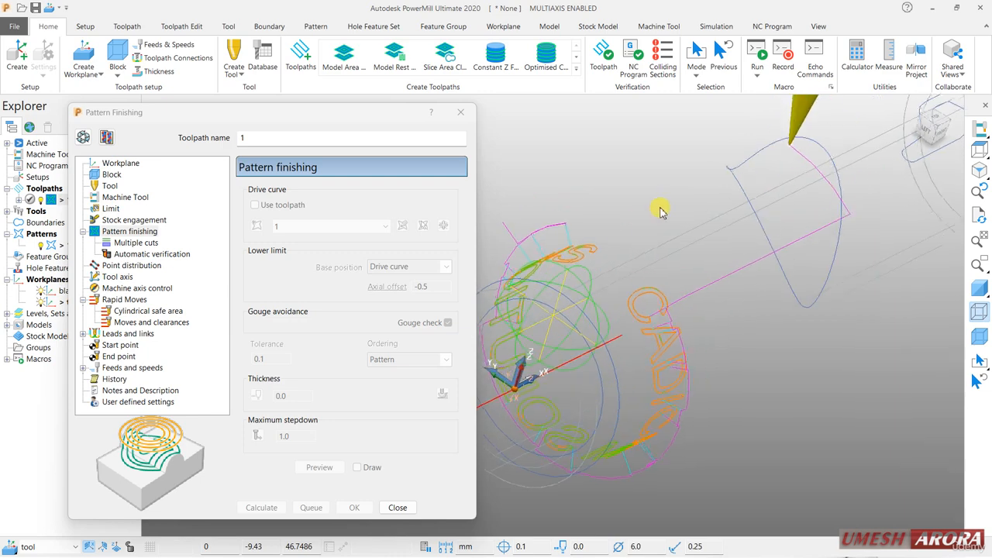
pyautogui.scroll(3, 581, 250)
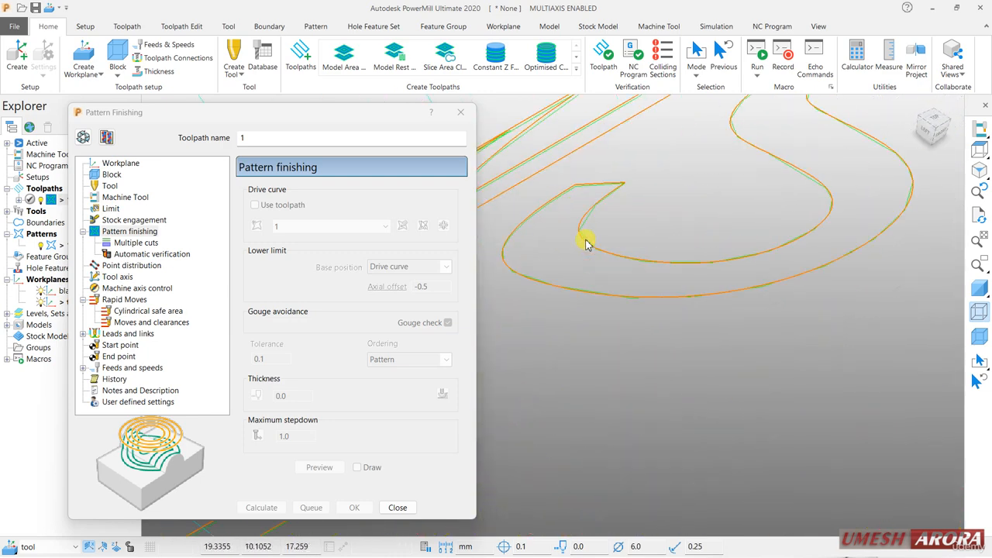
pyautogui.scroll(4, 602, 226)
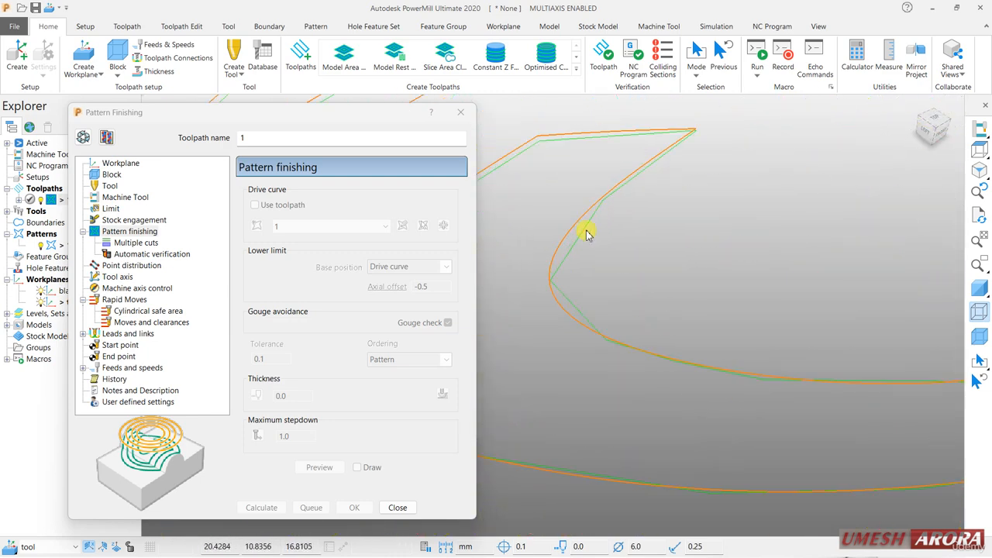
# Turn the model's shading and wireframe display back on around the engraved toolpath.
pyautogui.scroll(-10, 587, 230)
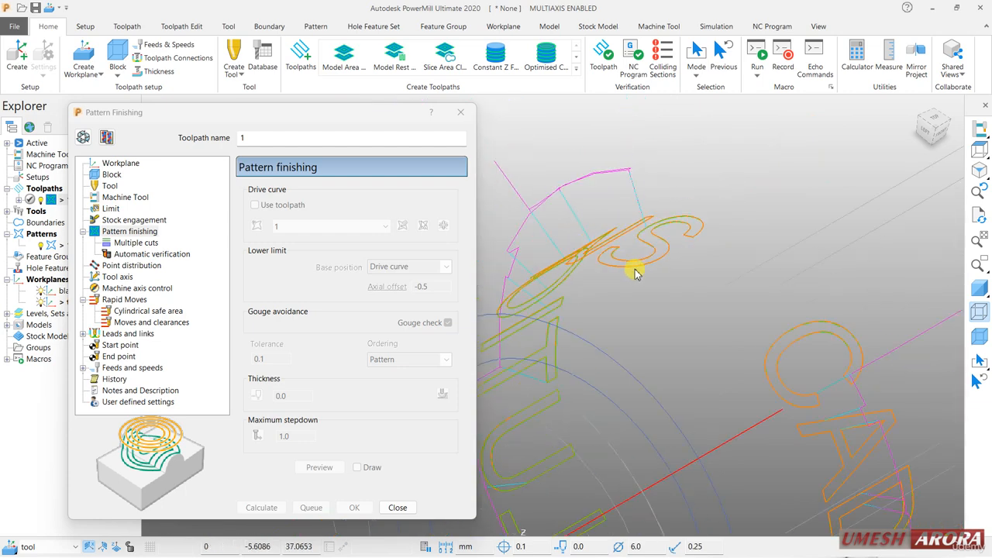
pyautogui.scroll(-3, 638, 290)
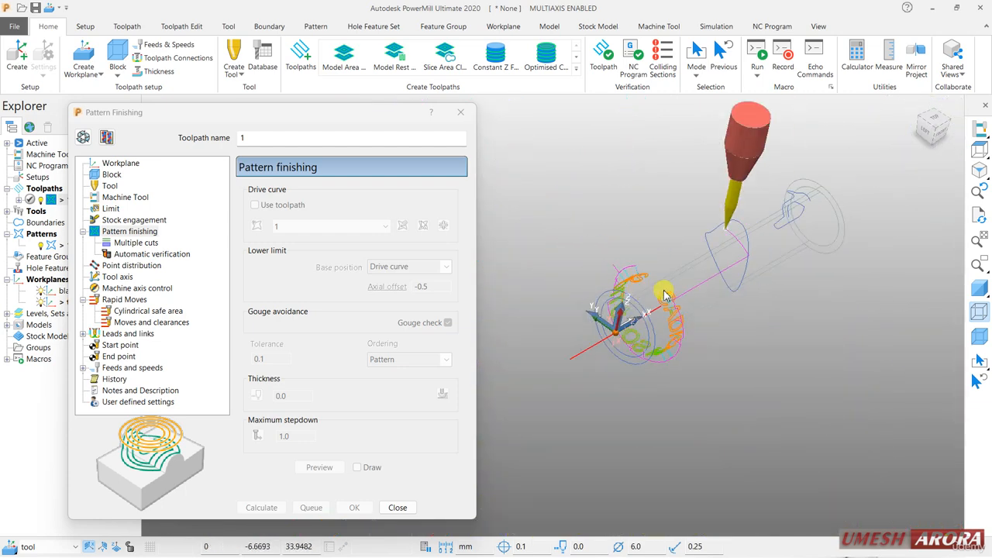
pyautogui.click(979, 290)
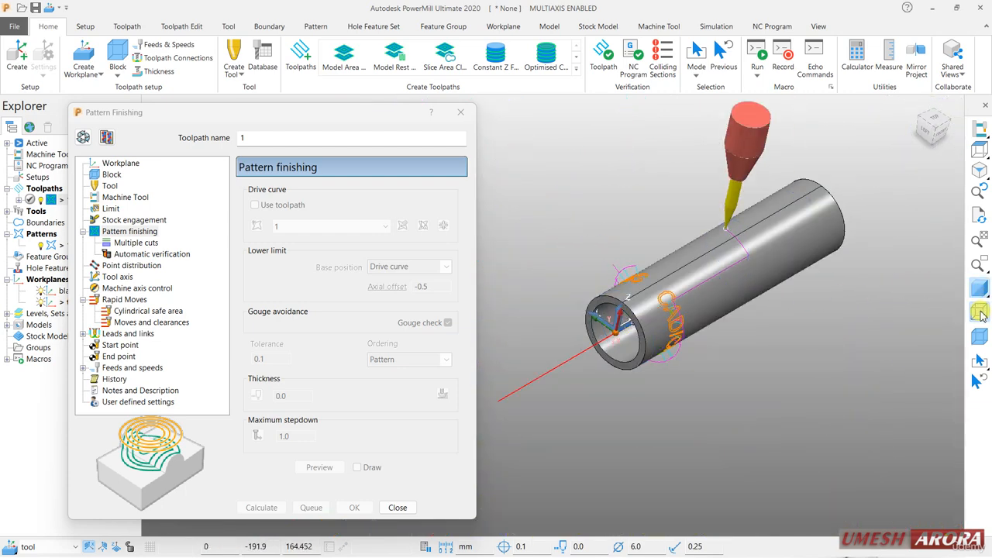
pyautogui.click(979, 312)
pyautogui.scroll(2, 808, 340)
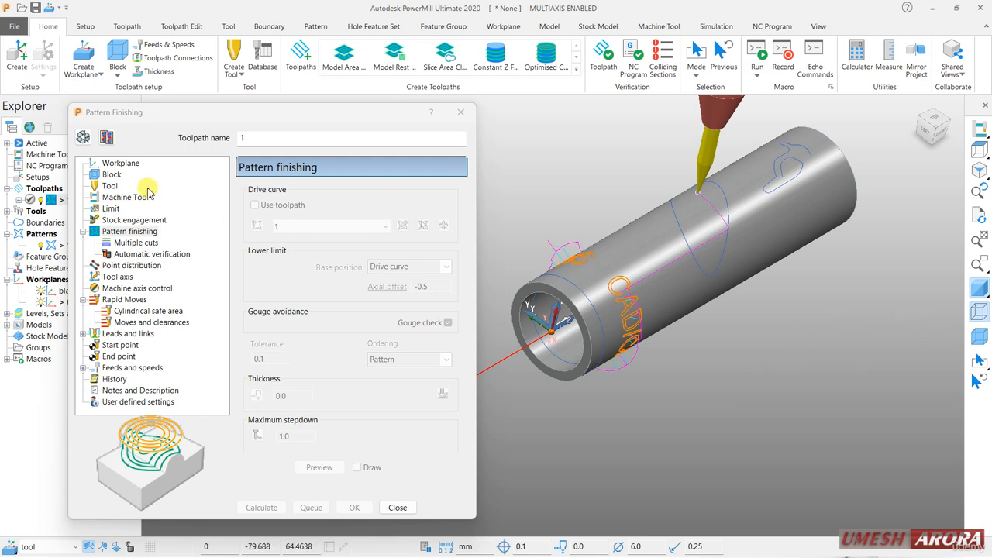
# Reopen toolpath 1 for editing, set its base position to Automatic and keep the ordering as Pattern.
pyautogui.click(83, 137)
pyautogui.click(423, 267)
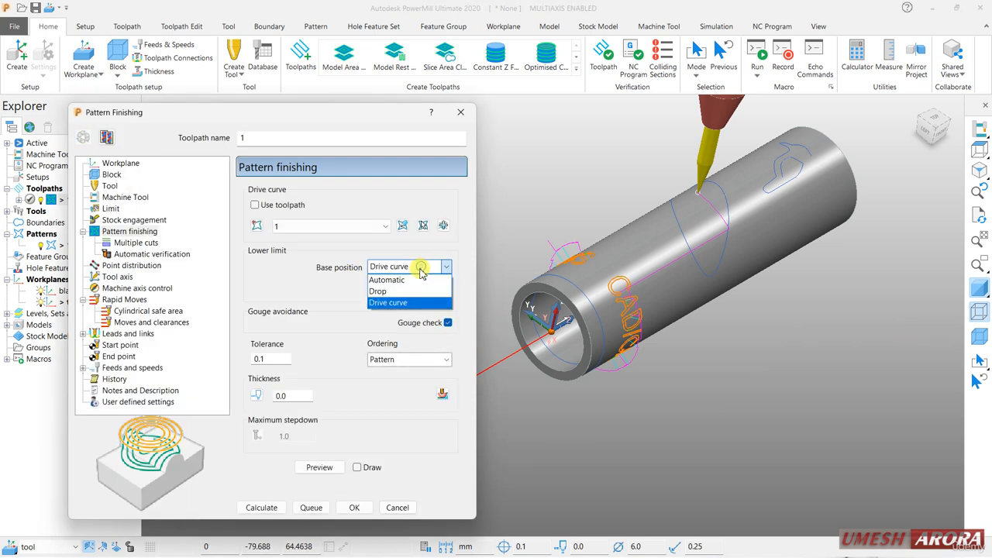
pyautogui.click(403, 277)
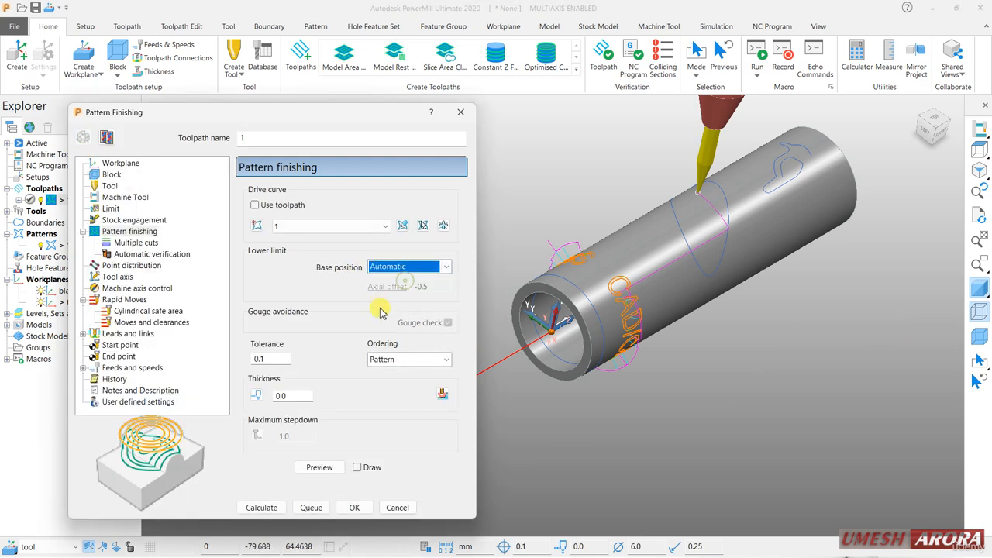
pyautogui.click(374, 360)
pyautogui.click(374, 360)
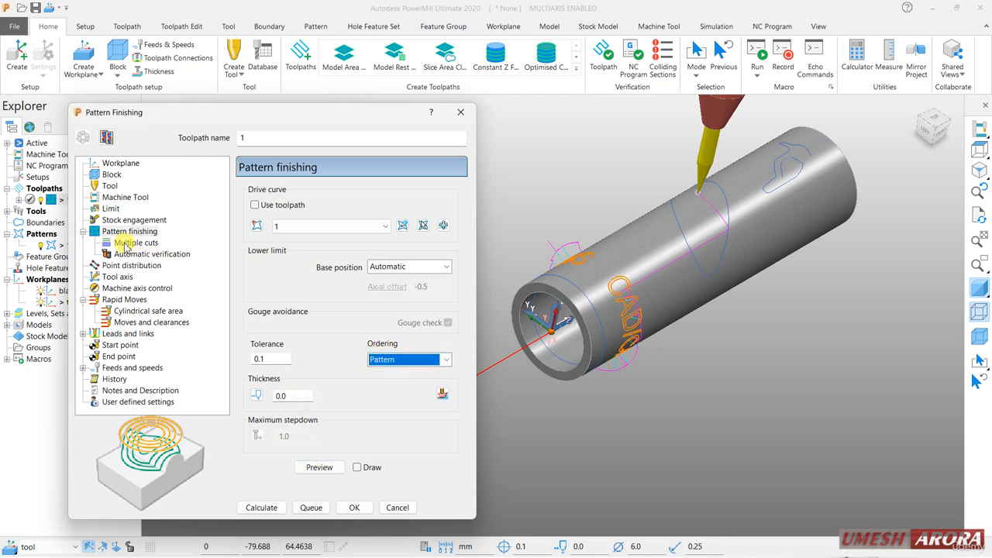
# Review the Order by options for multiple cuts, keeping Region, and the tool axis and rapid moves settings.
pyautogui.click(147, 243)
pyautogui.click(404, 218)
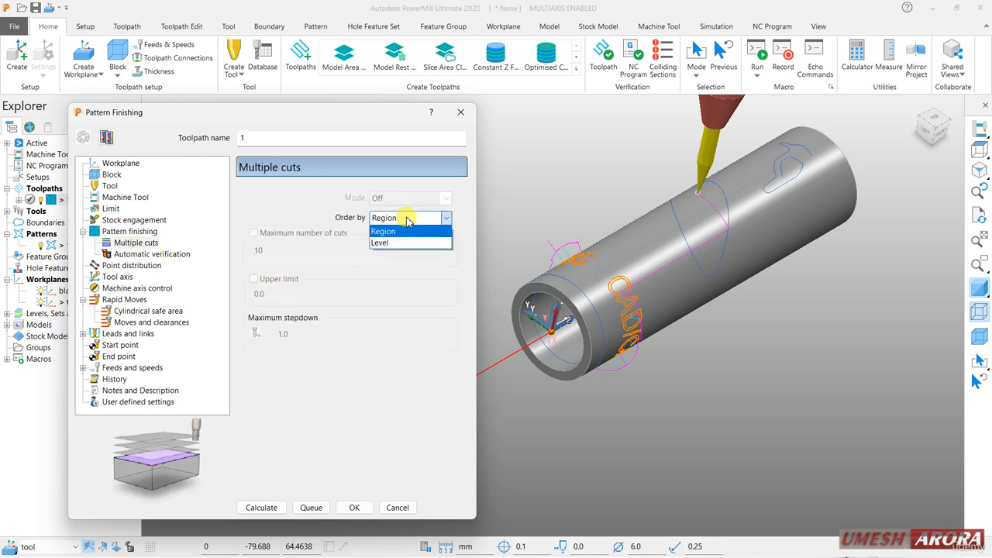
pyautogui.click(408, 220)
pyautogui.click(408, 220)
pyautogui.click(394, 241)
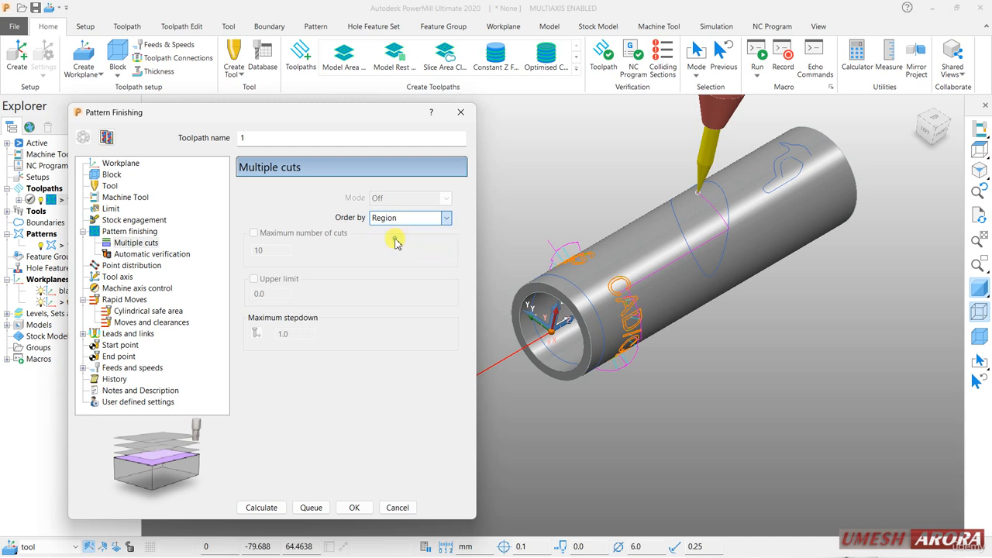
pyautogui.click(395, 219)
pyautogui.click(395, 232)
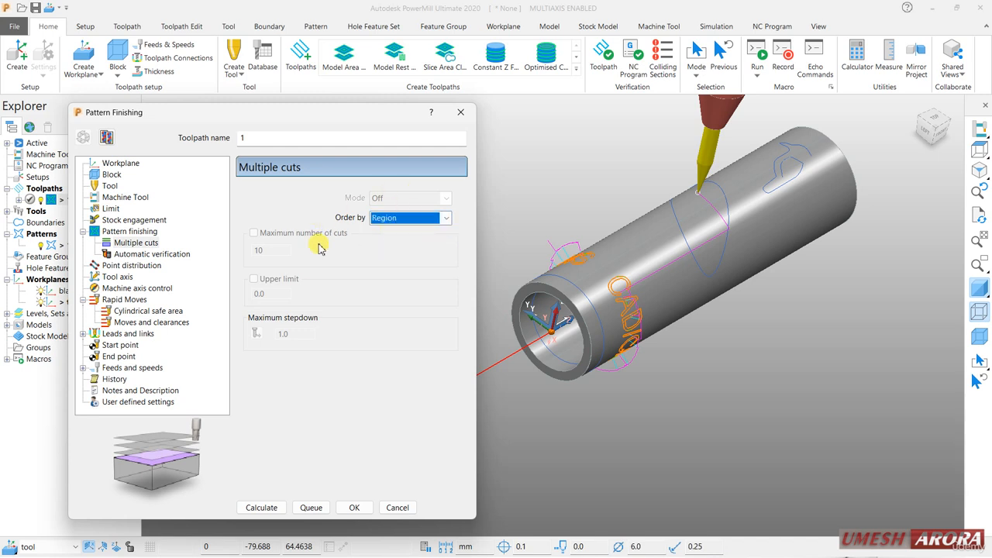
pyautogui.click(116, 276)
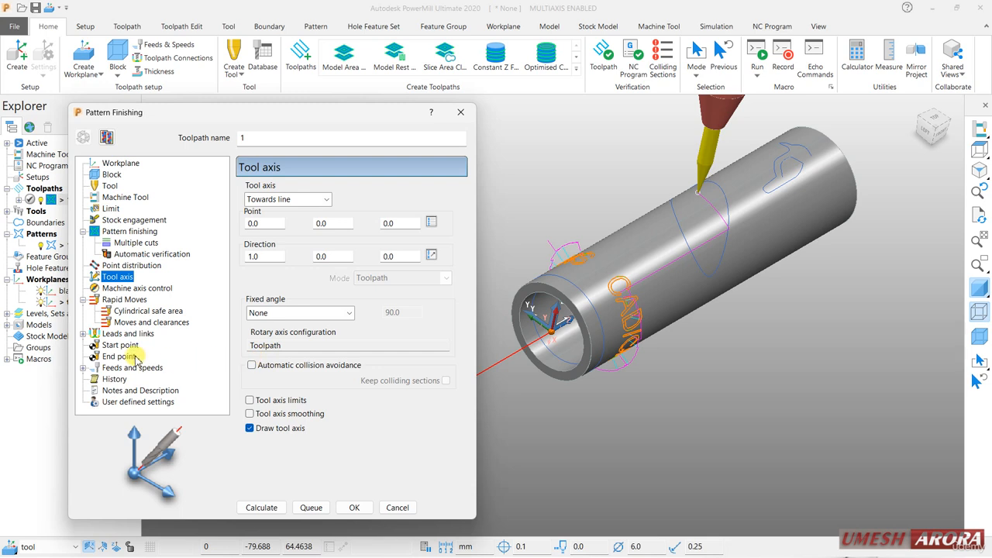
pyautogui.click(124, 301)
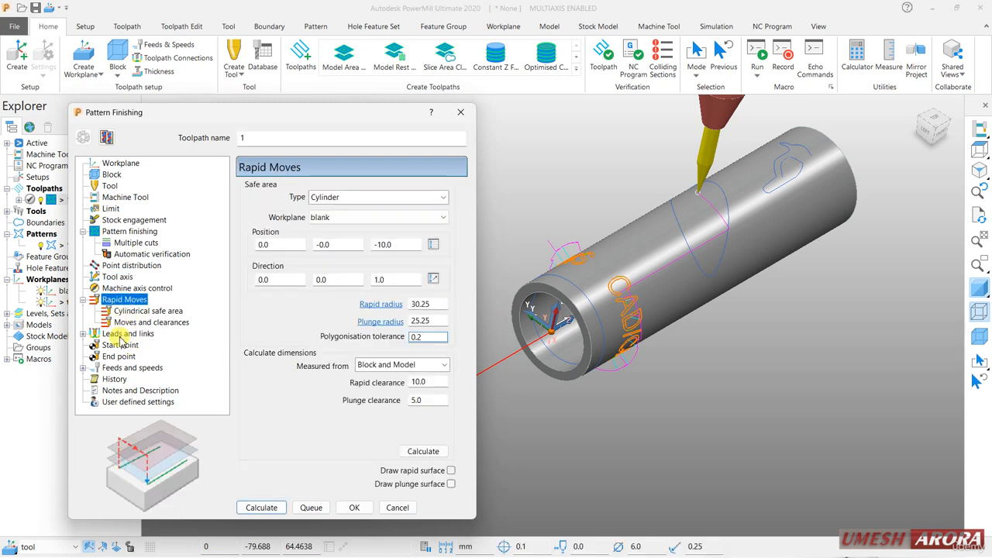
# Set the first-choice link to On surface and recalculate toolpath 1.
pyautogui.click(122, 335)
pyautogui.click(123, 390)
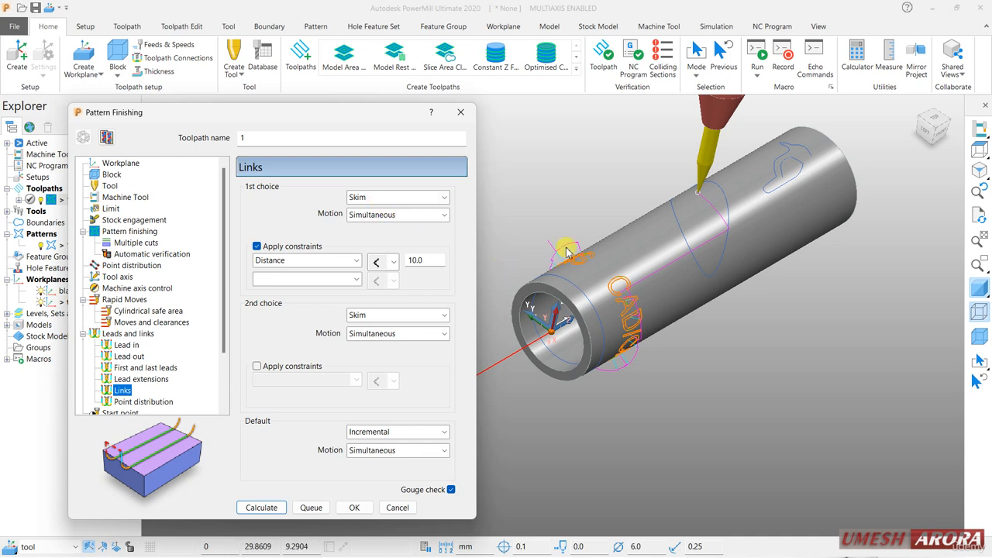
pyautogui.click(380, 197)
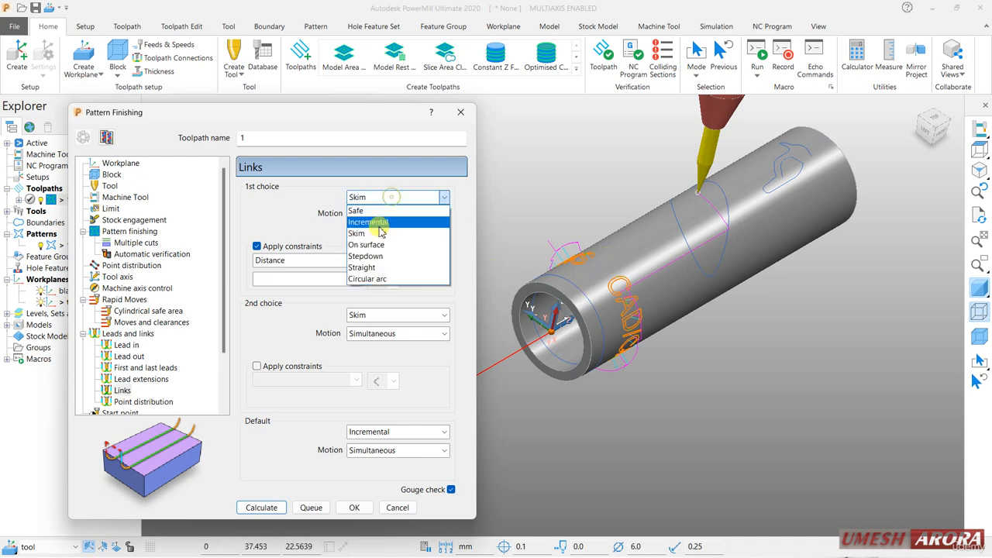
pyautogui.click(369, 243)
pyautogui.click(258, 504)
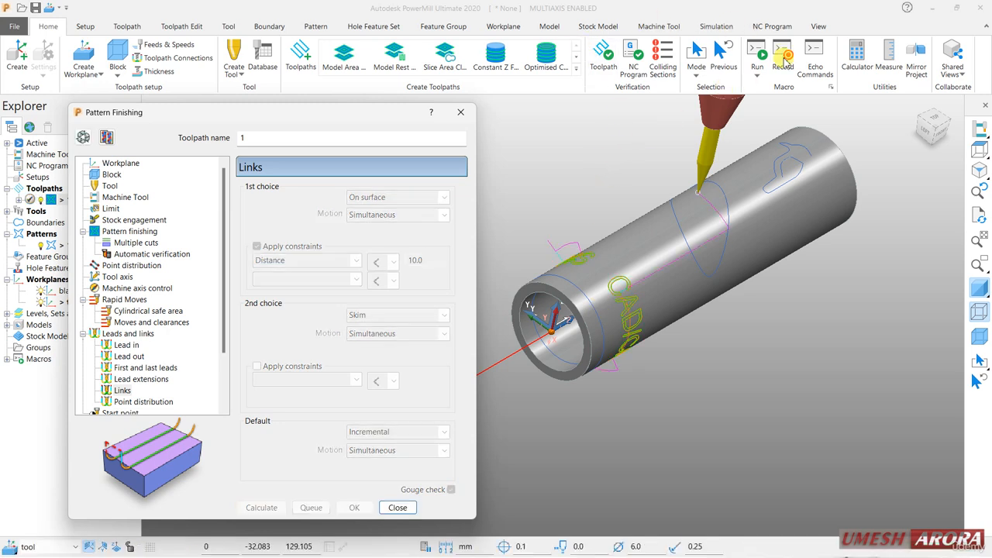
# Enable ViewMill and play the simulation of toolpath 1 with its On surface links on the tube stock.
pyautogui.click(712, 26)
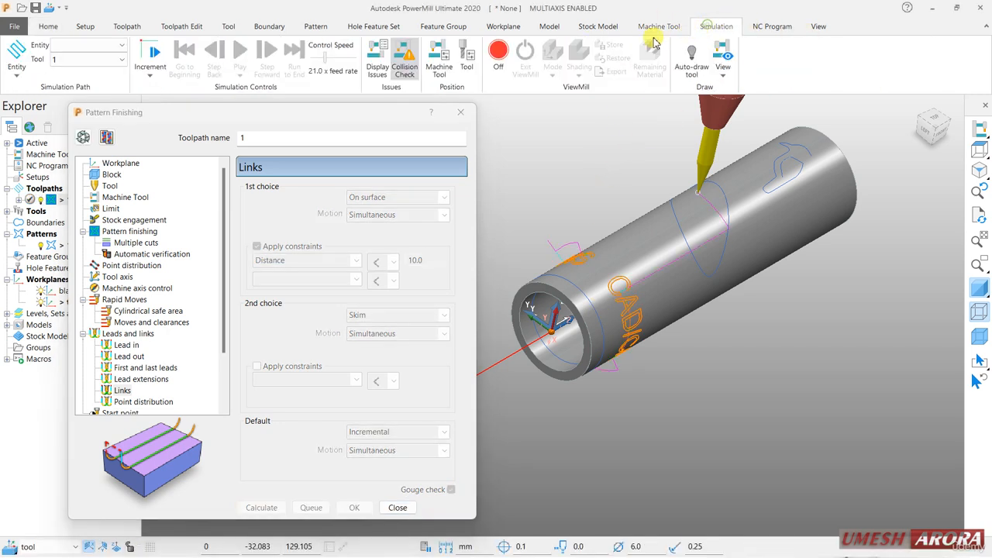
pyautogui.click(498, 54)
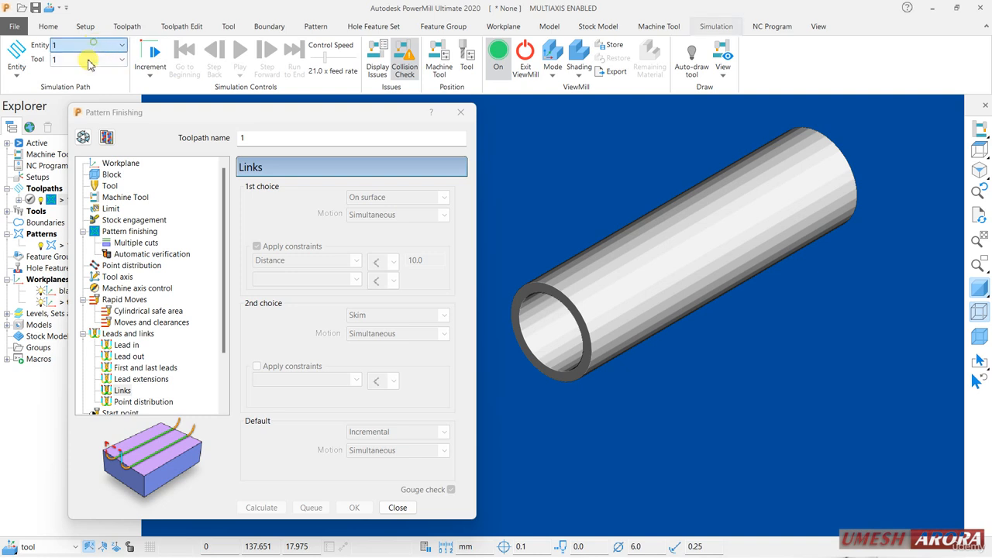
pyautogui.click(116, 45)
pyautogui.click(86, 95)
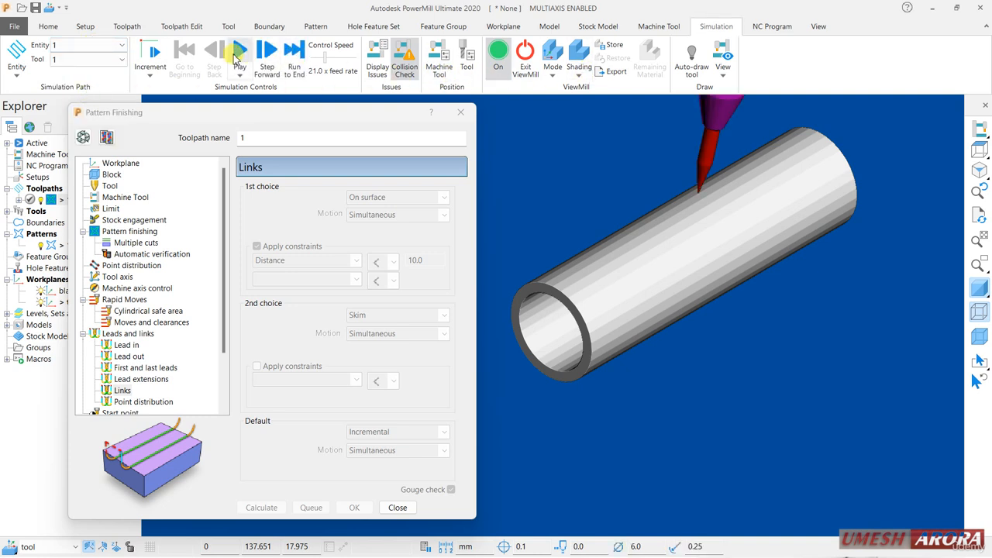
pyautogui.click(240, 51)
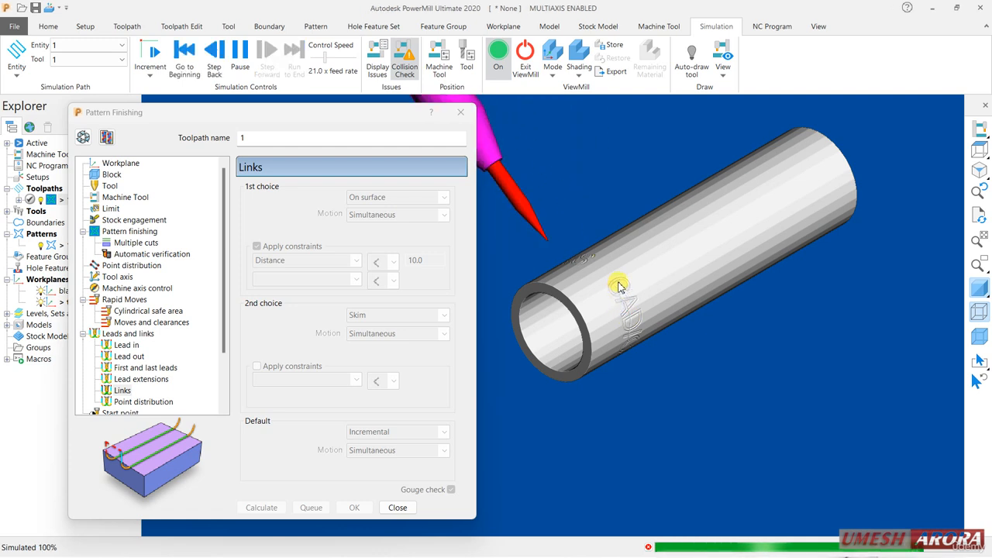
# Reopen toolpath 1 for editing, set the first-choice link to Safe, and recalculate it.
pyautogui.click(84, 137)
pyautogui.click(358, 197)
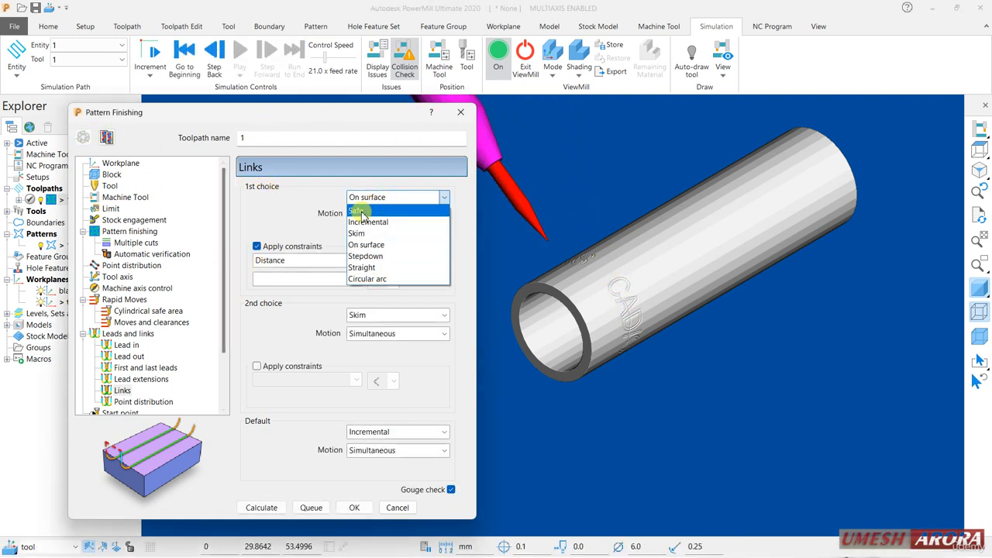
pyautogui.click(358, 211)
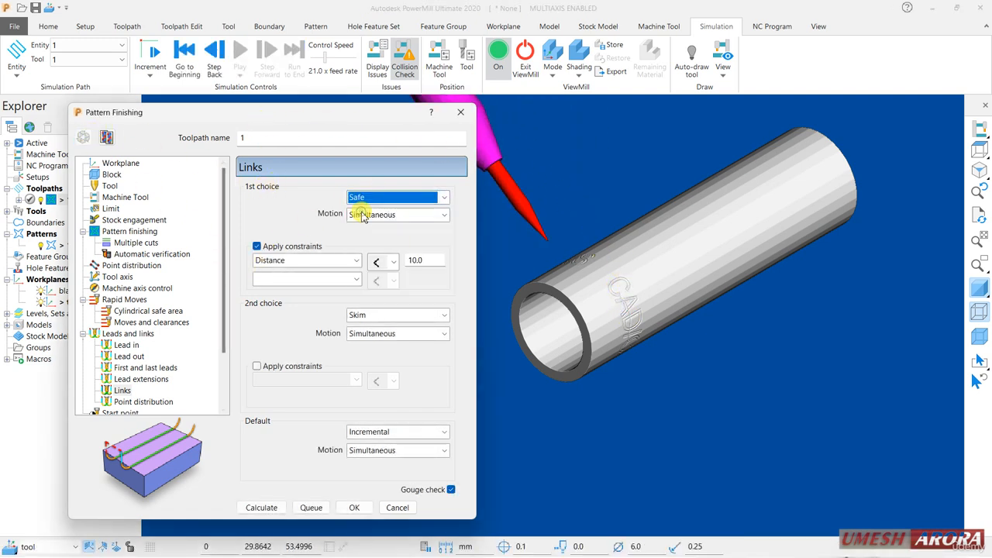
pyautogui.click(271, 508)
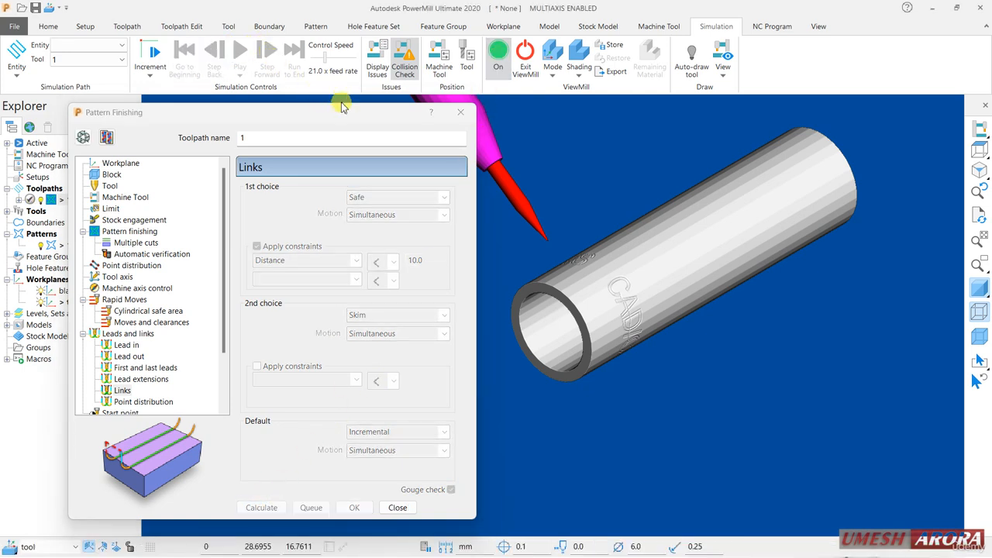
# Halt the current stock simulation and simulate the recalculated toolpath 1 on fresh ViewMill stock.
pyautogui.click(531, 61)
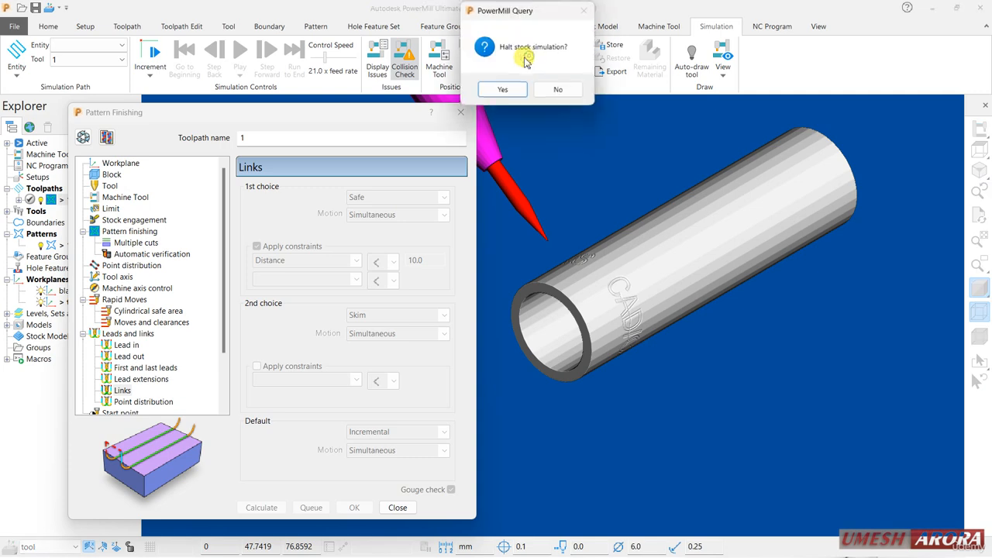
pyautogui.click(501, 91)
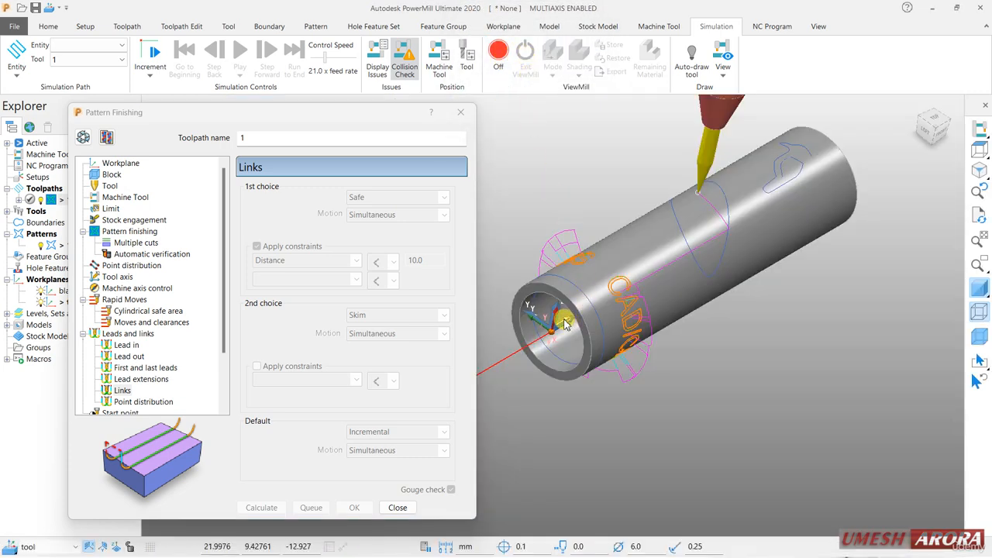
pyautogui.scroll(5, 564, 320)
pyautogui.scroll(2, 672, 267)
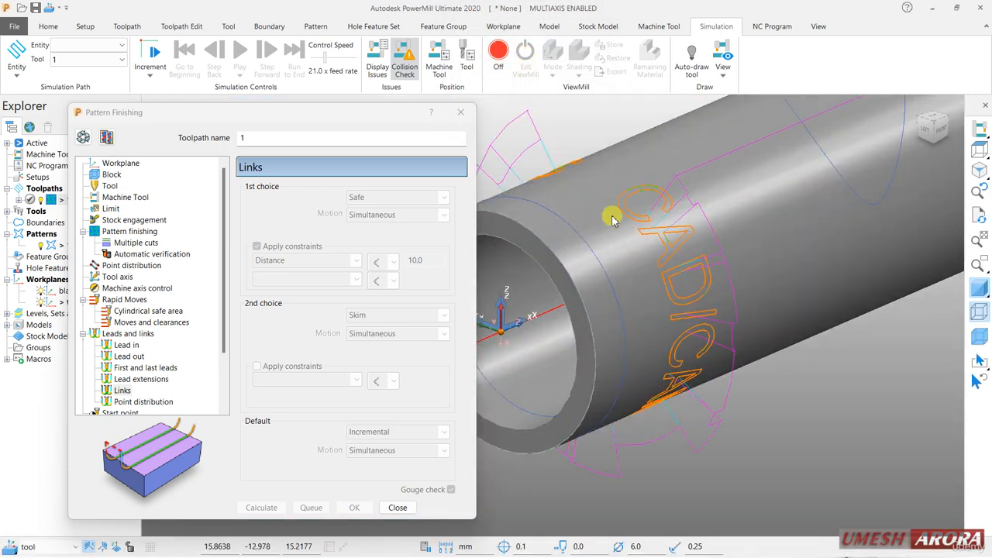
pyautogui.click(498, 52)
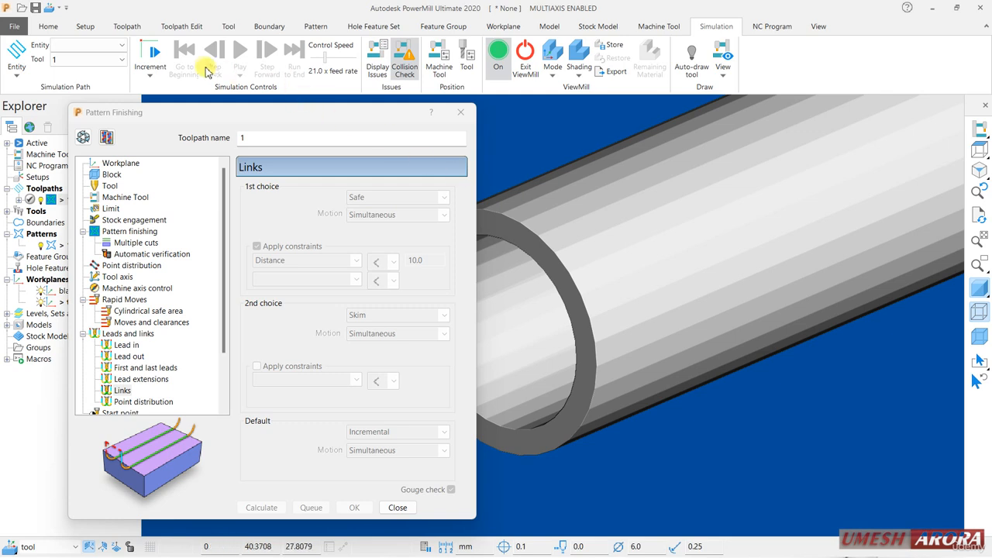
pyautogui.click(122, 49)
pyautogui.click(86, 92)
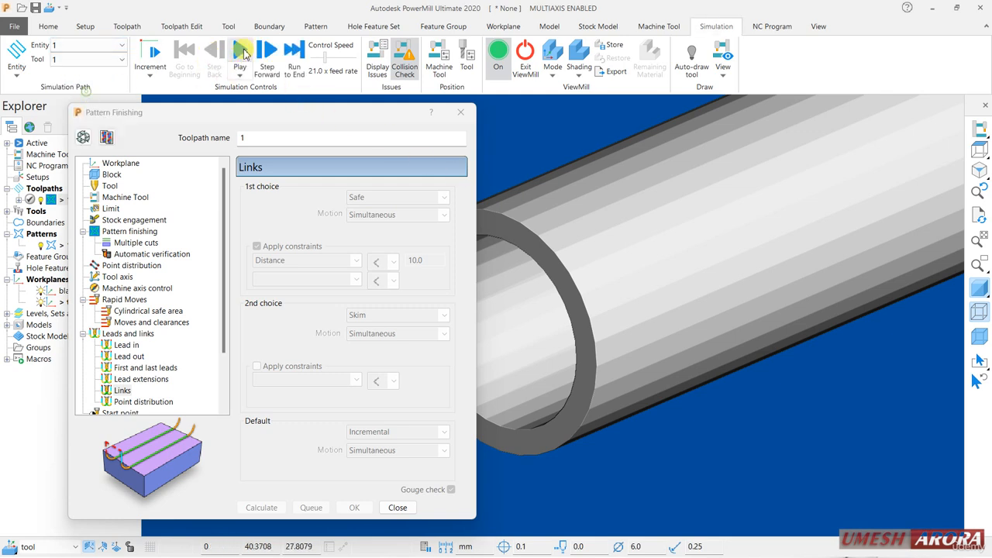
pyautogui.click(242, 51)
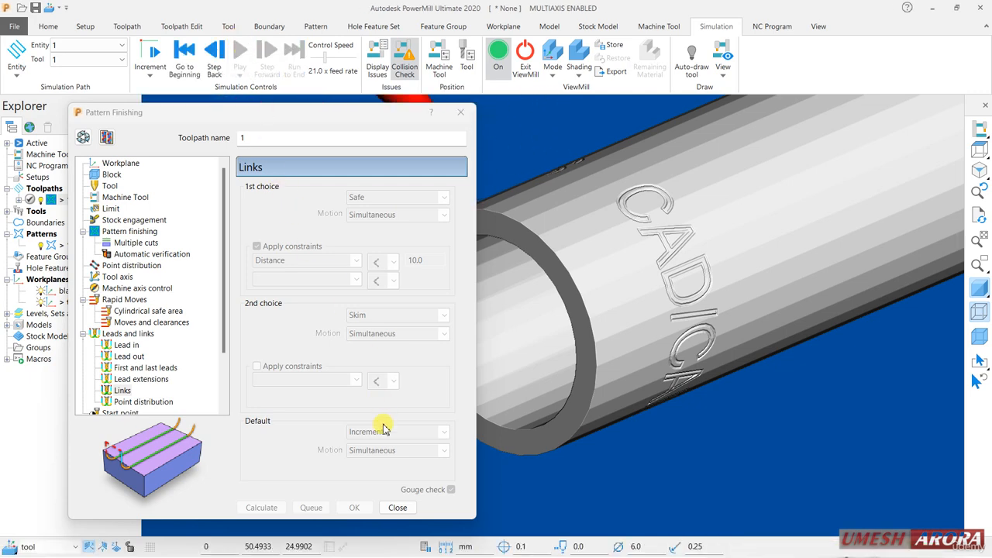
# Close the Pattern Finishing settings and exit ViewMill, halting the stock simulation.
pyautogui.click(397, 507)
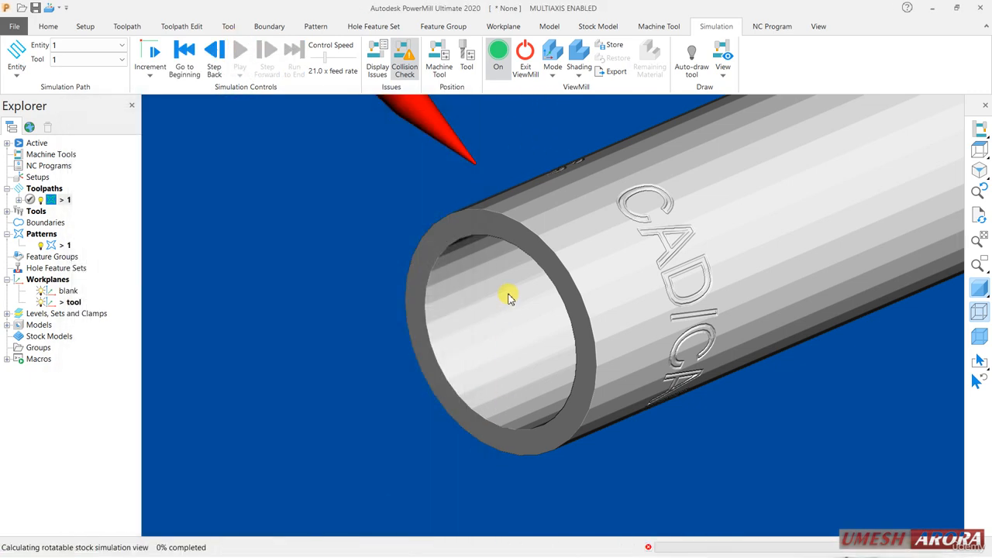
pyautogui.click(525, 60)
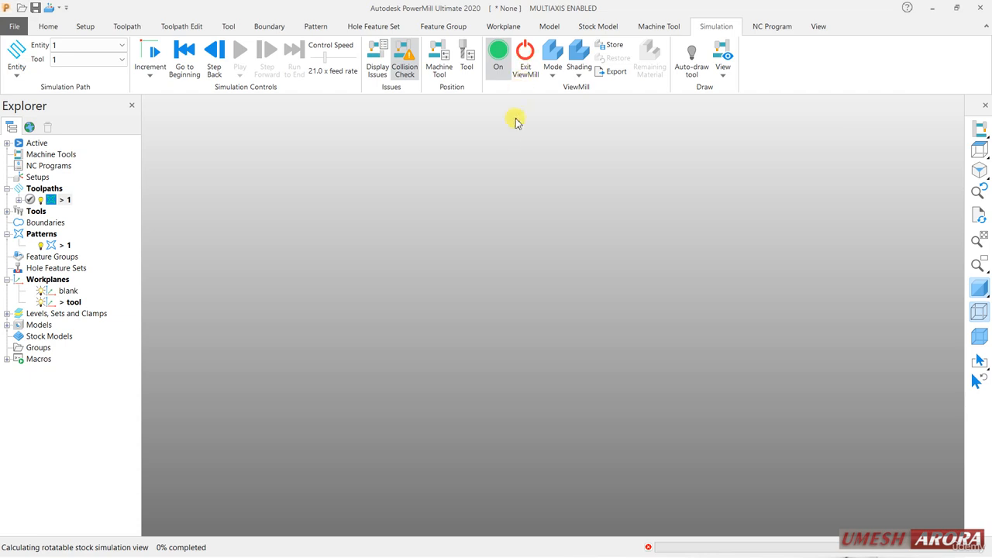
pyautogui.click(525, 64)
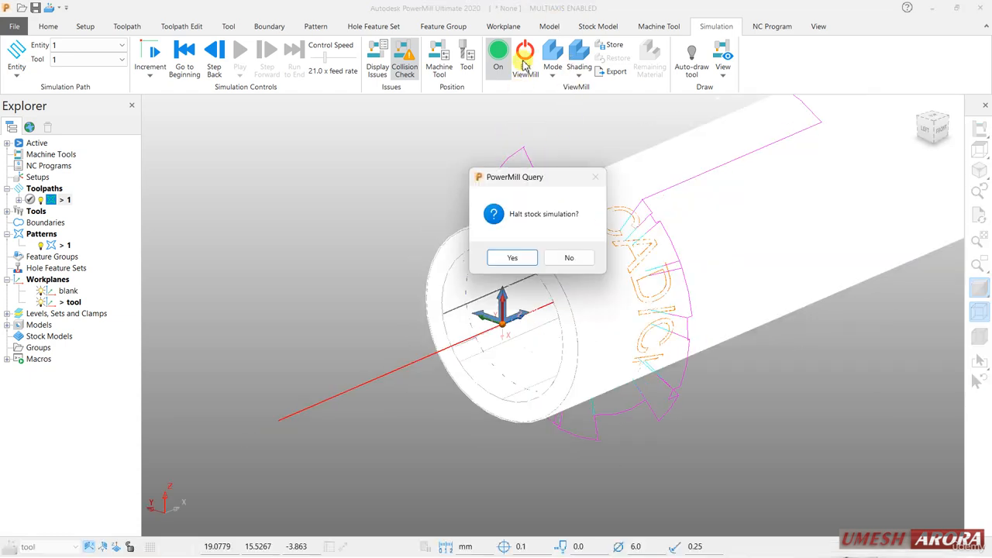
pyautogui.click(511, 256)
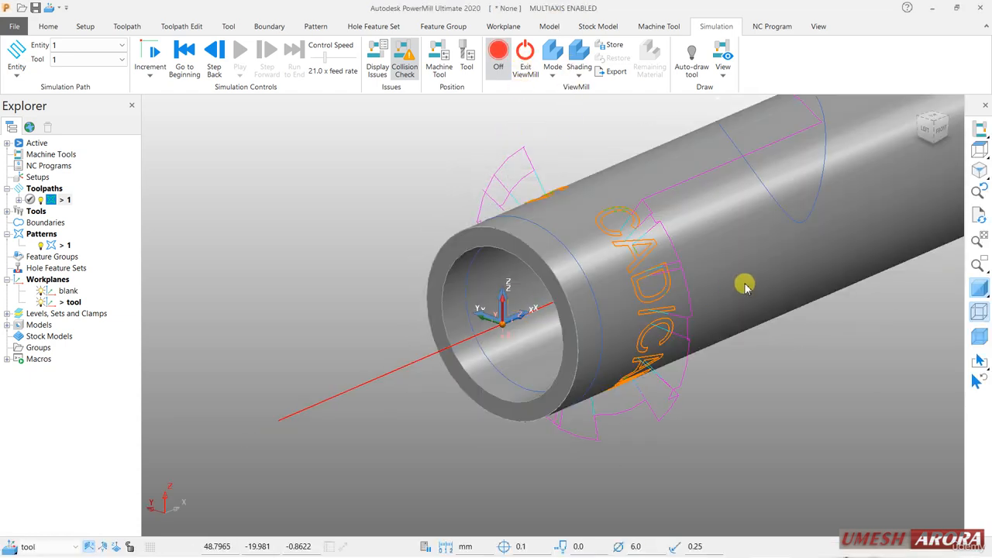
pyautogui.scroll(-4, 748, 279)
pyautogui.moveTo(764, 277); pyautogui.dragTo(902, 261, button='middle')
pyautogui.moveTo(720, 282); pyautogui.dragTo(560, 377, button='middle')
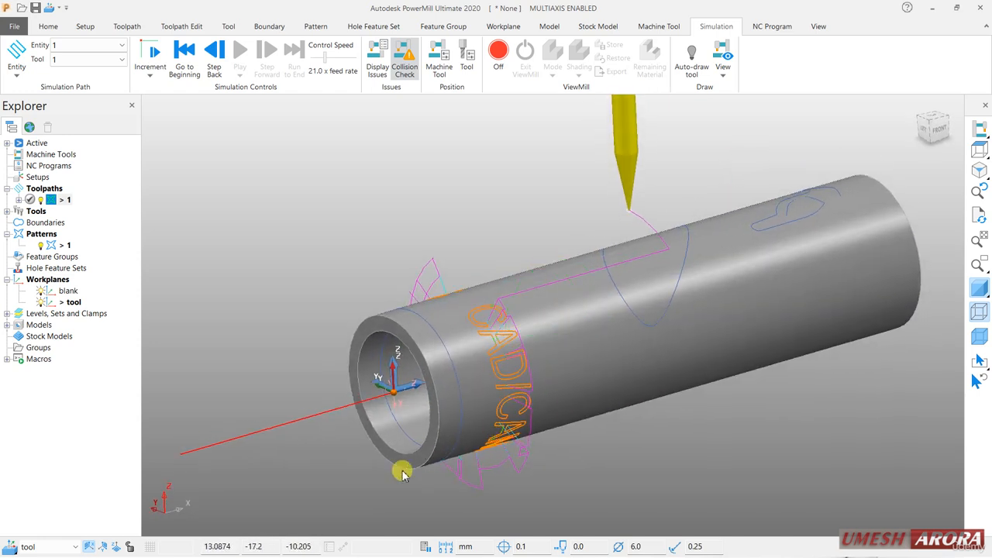
pyautogui.scroll(2, 392, 481)
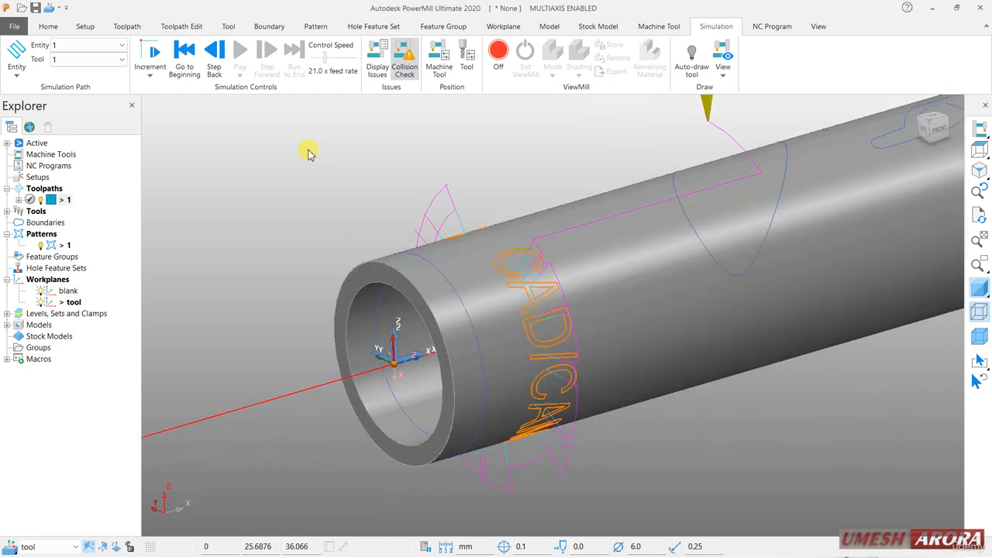